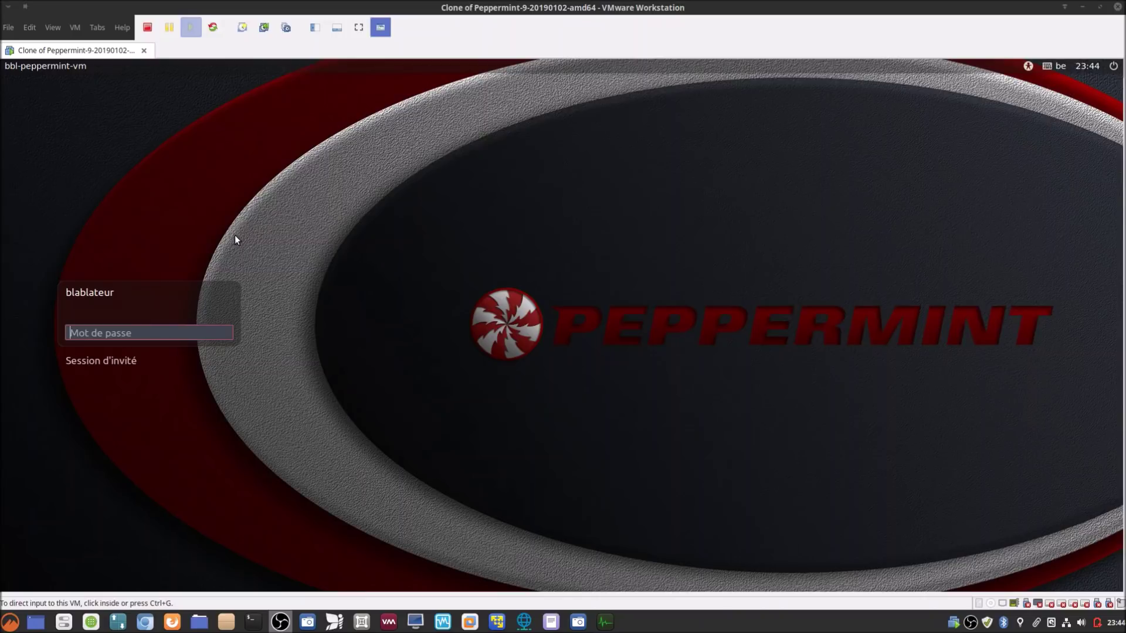
# Step: Enter the account password in the Mot de passe field to log into the Peppermint guest
pyautogui.click(204, 330)
pyautogui.write('•••••')
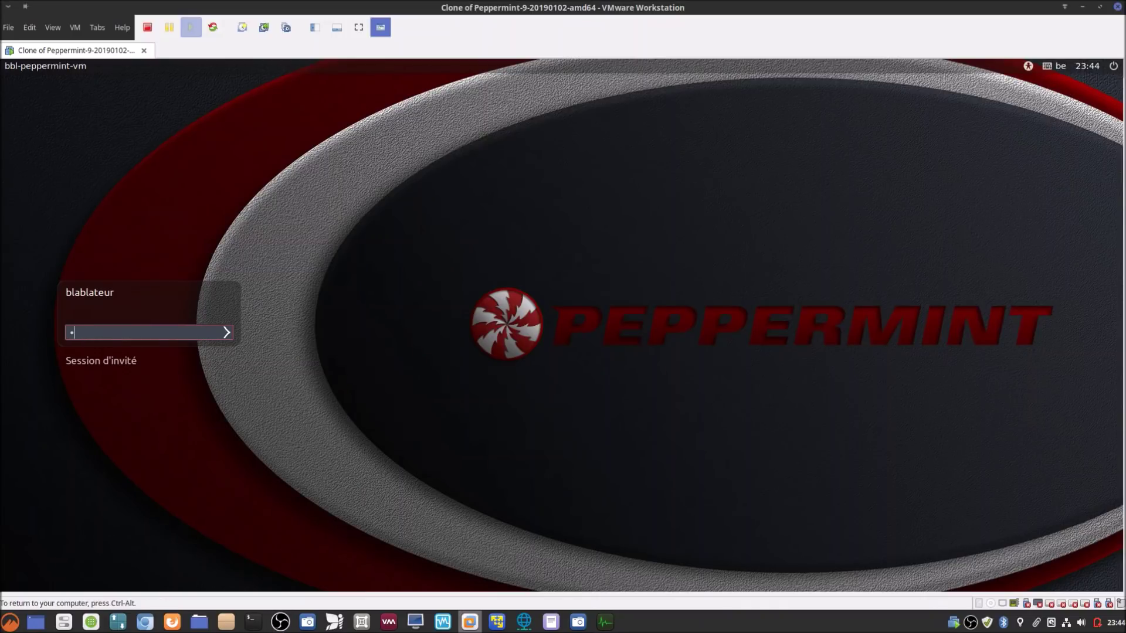
pyautogui.write('•')
pyautogui.press('Return')
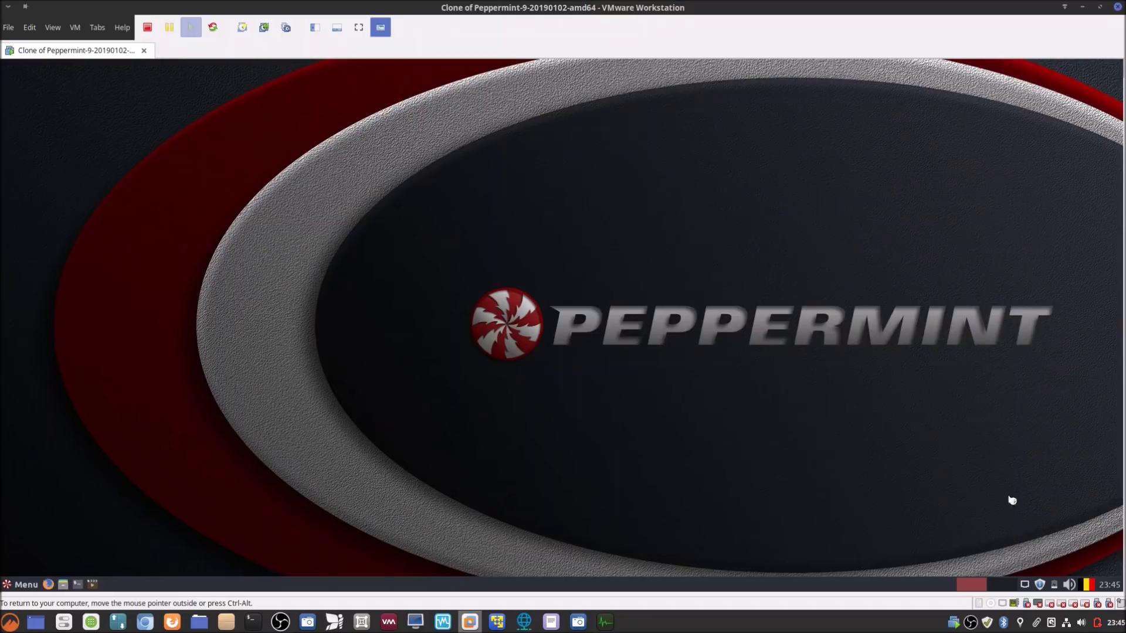
# Step: Review Update Manager's Édition > Préférences, cancel without changes, and close Update Manager
pyautogui.click(1041, 585)
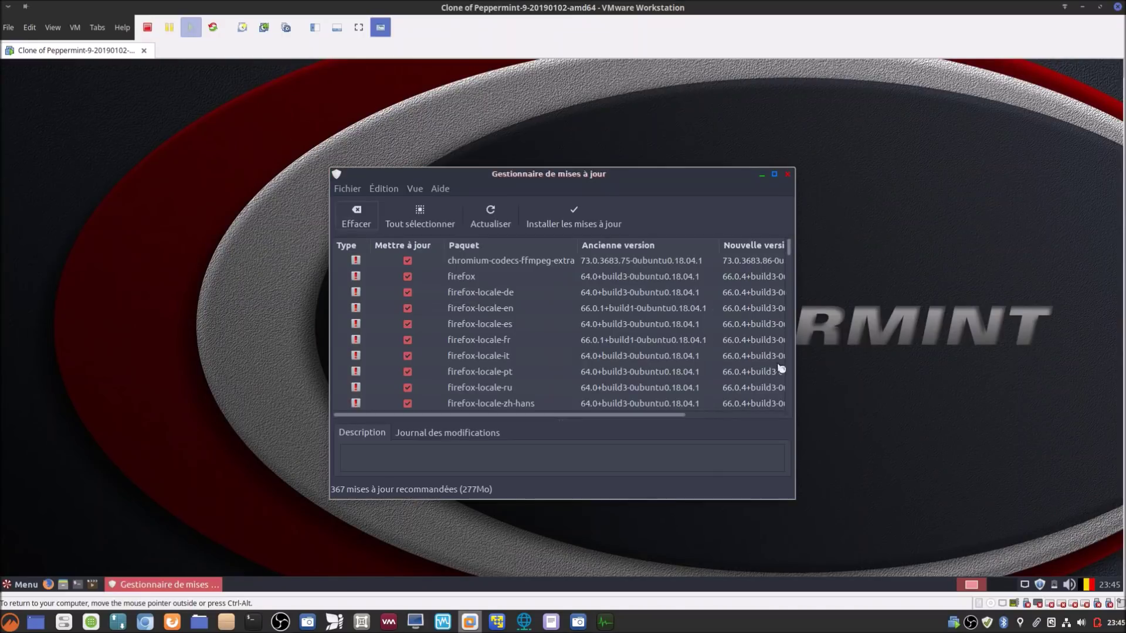
pyautogui.click(384, 189)
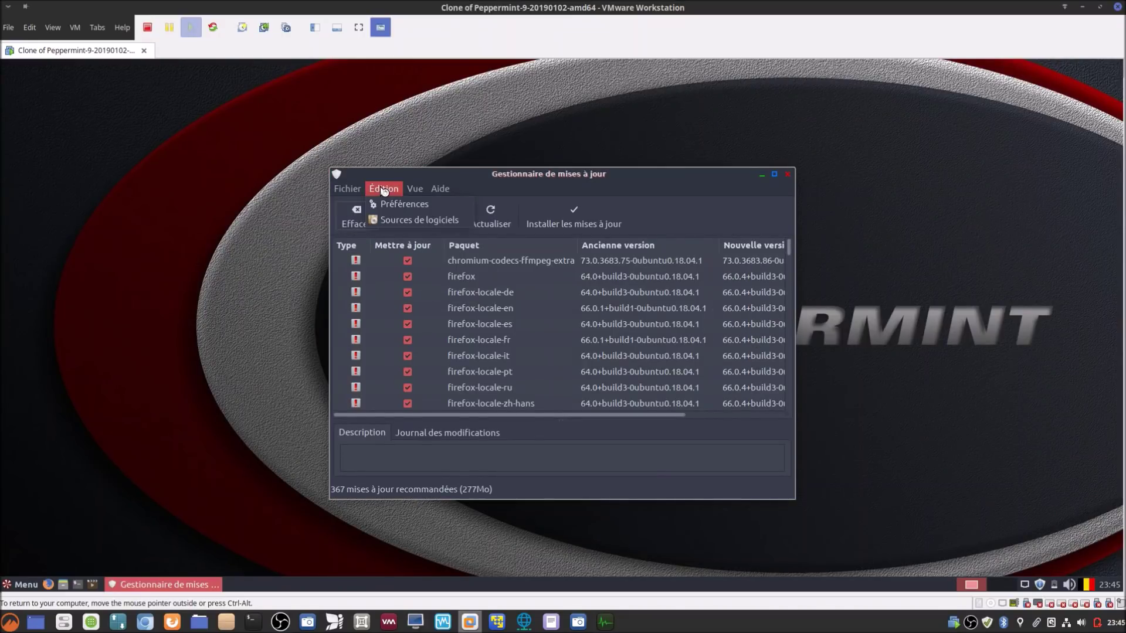
pyautogui.click(393, 203)
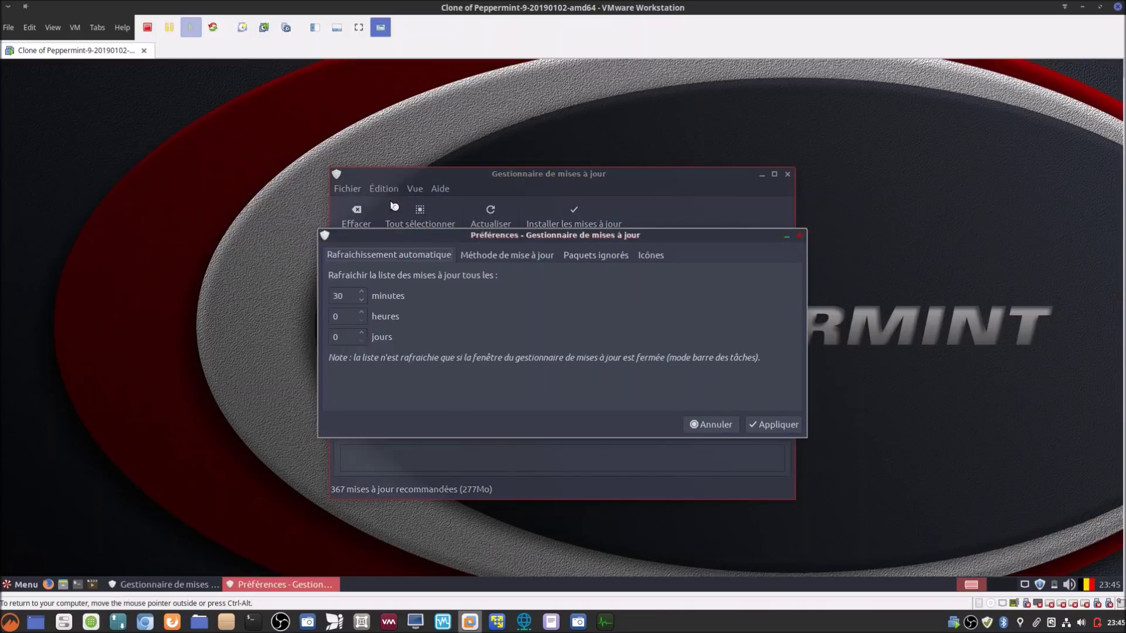
pyautogui.scroll(-1, 583, 253)
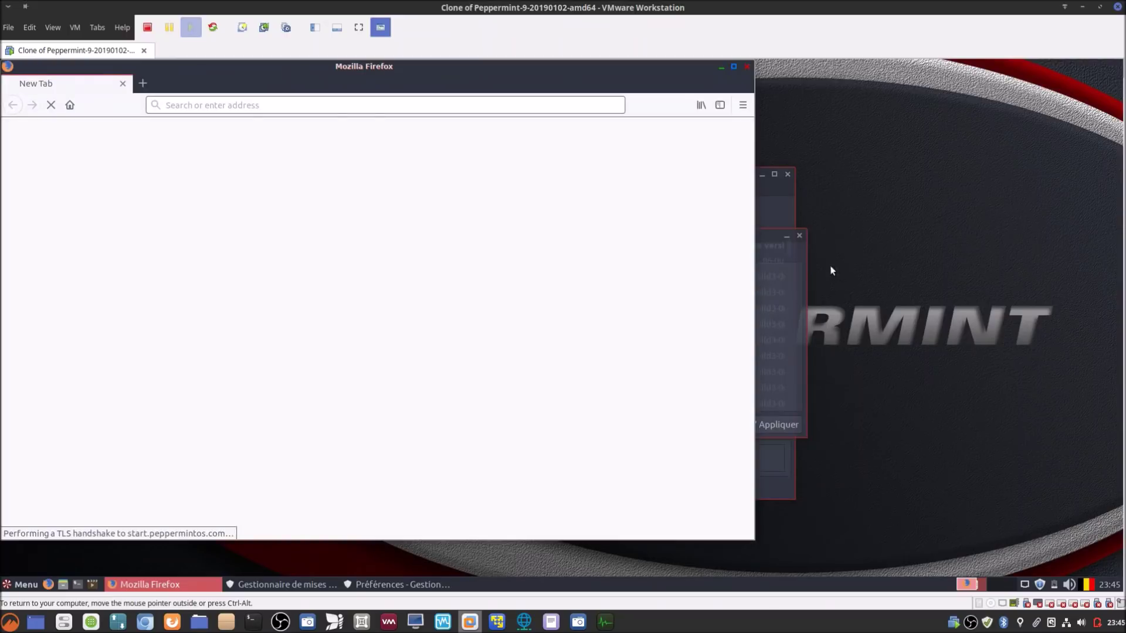
pyautogui.click(766, 234)
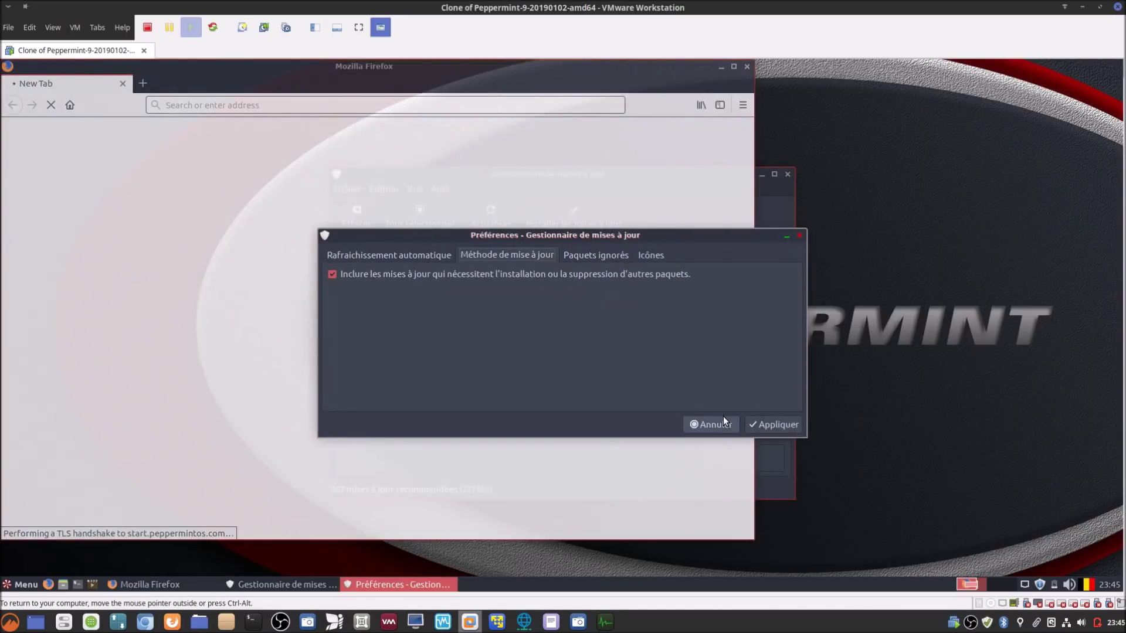
pyautogui.click(720, 423)
pyautogui.click(785, 197)
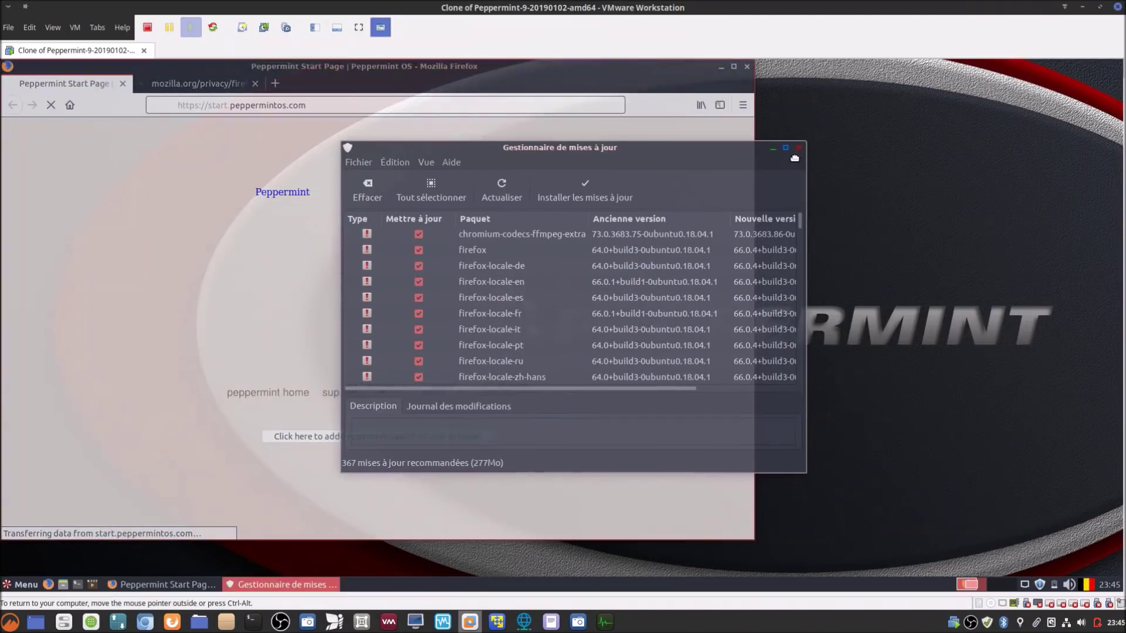
pyautogui.click(818, 151)
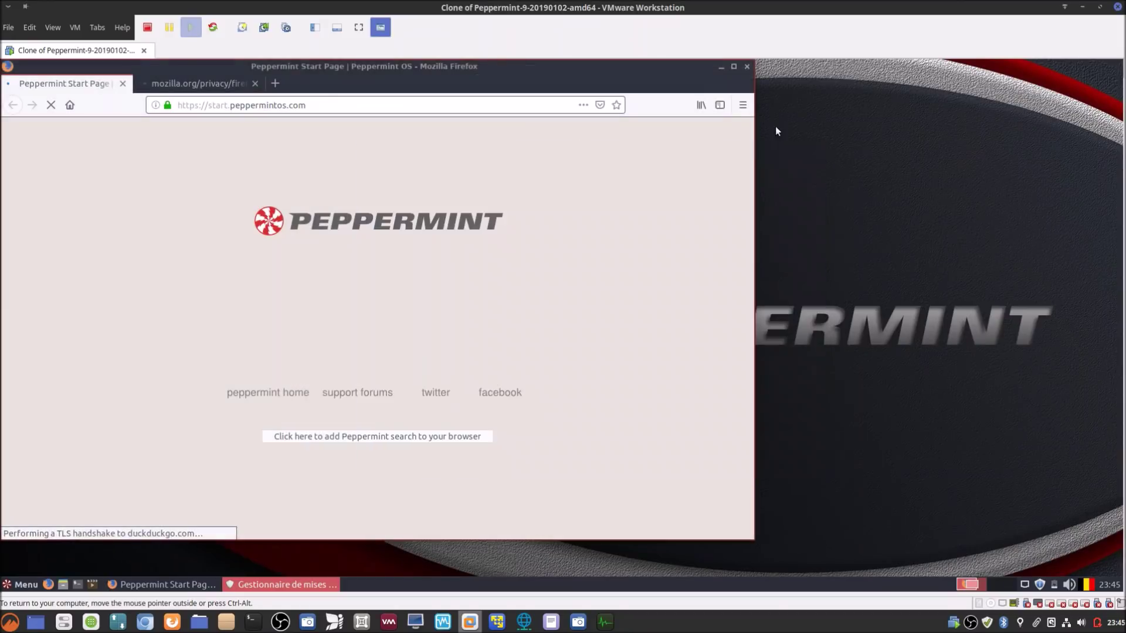
# Step: Maximize Firefox, close the Privacy Notice tab, and go to google.be
pyautogui.click(734, 66)
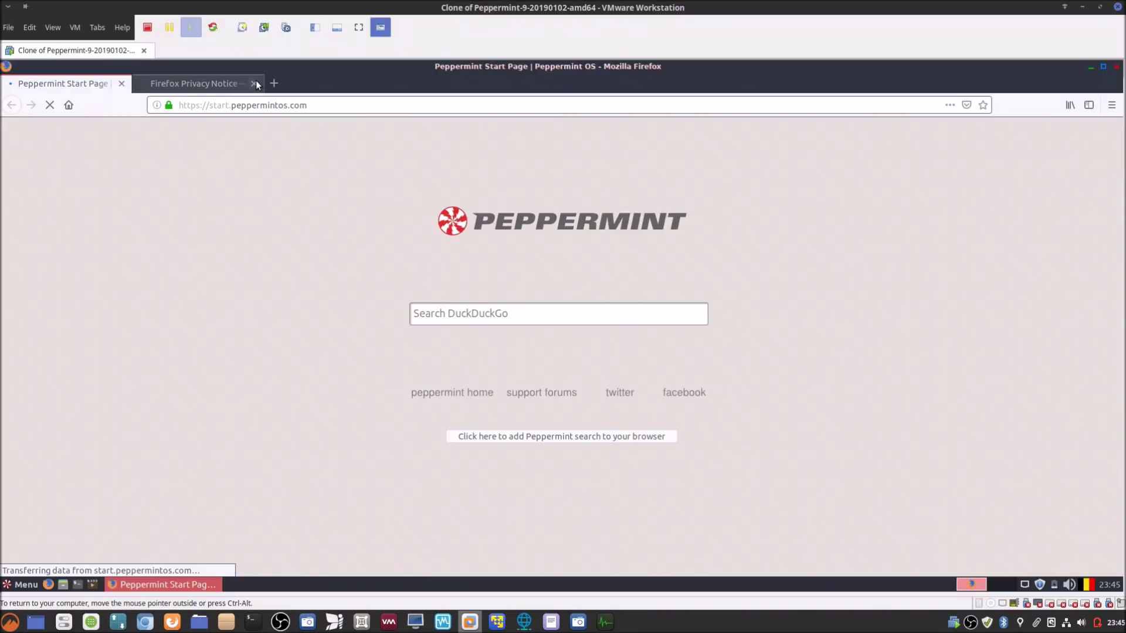
pyautogui.click(255, 83)
pyautogui.click(375, 107)
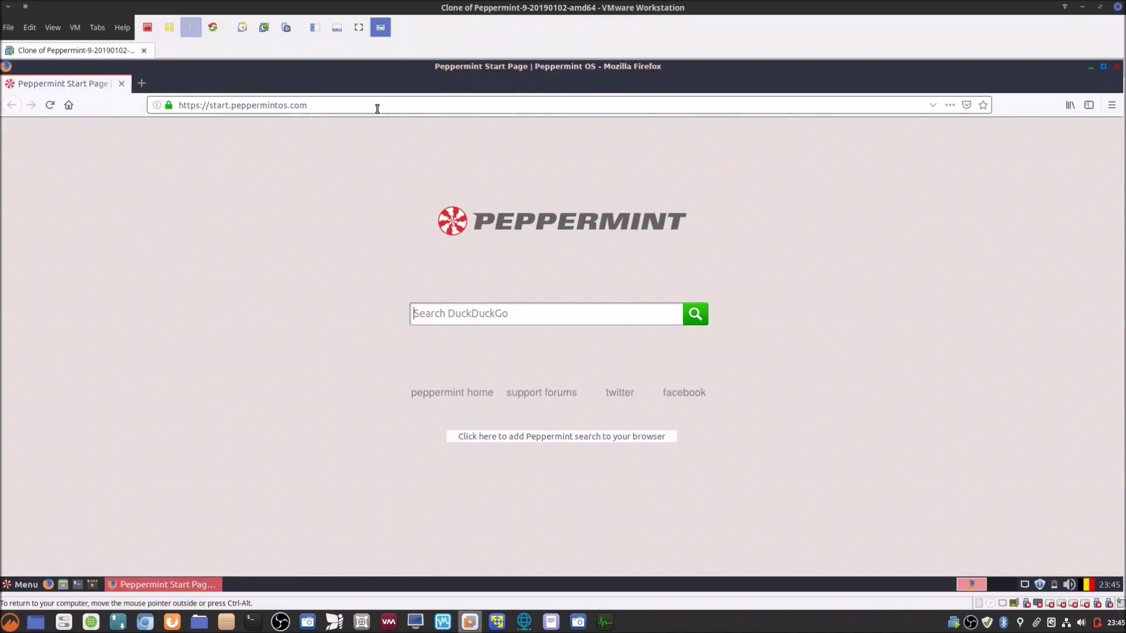
pyautogui.click(376, 107)
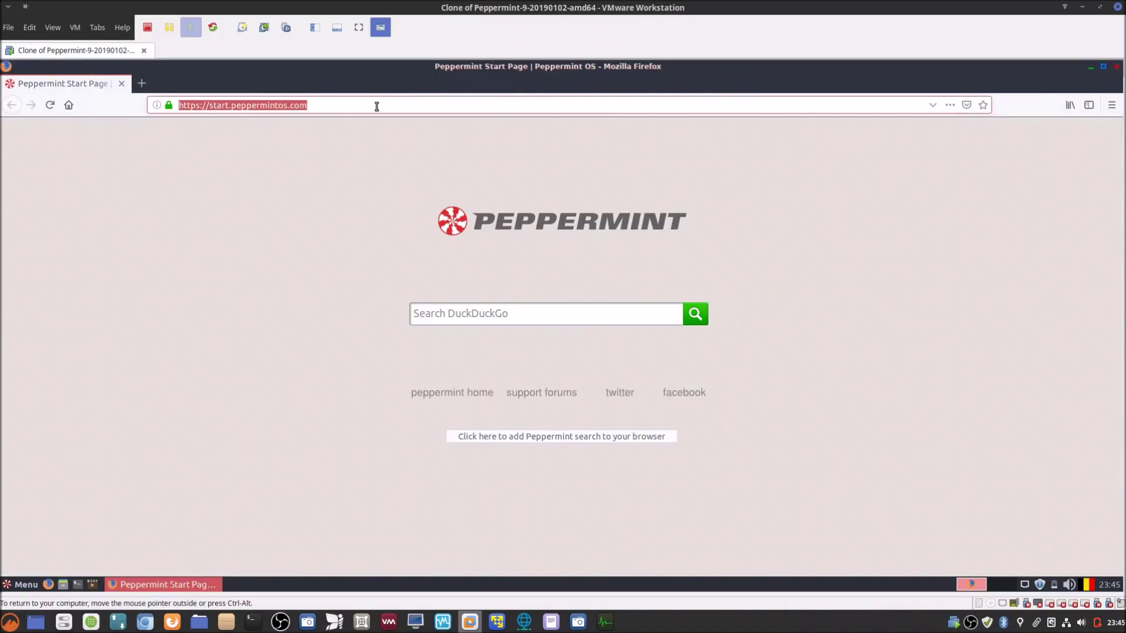
pyautogui.write('google.b')
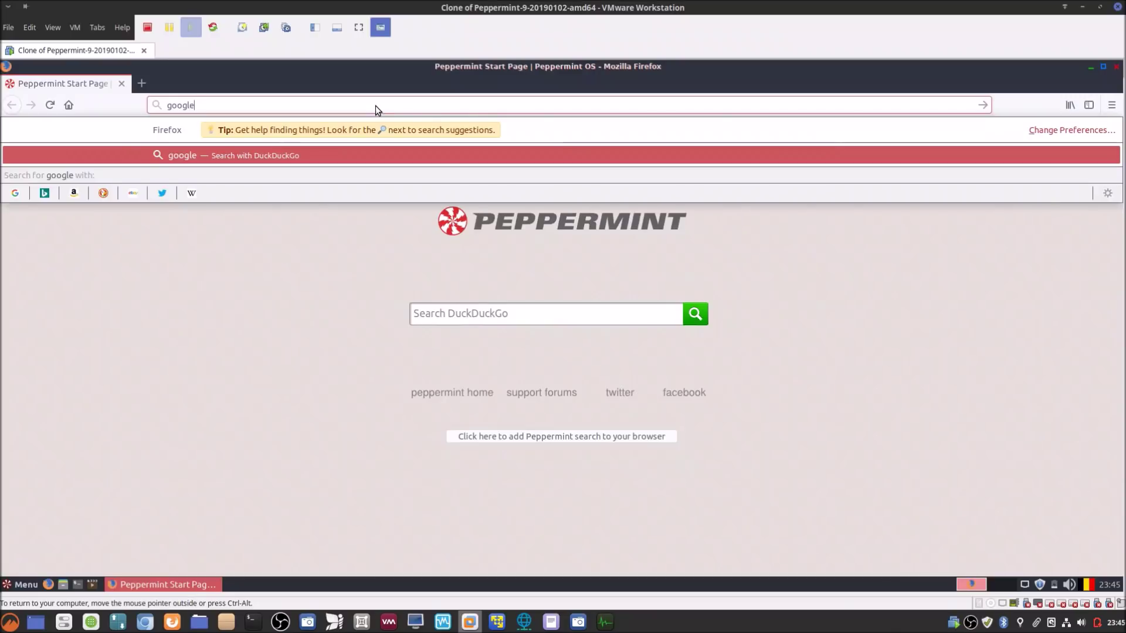
pyautogui.write('e')
pyautogui.press('Return')
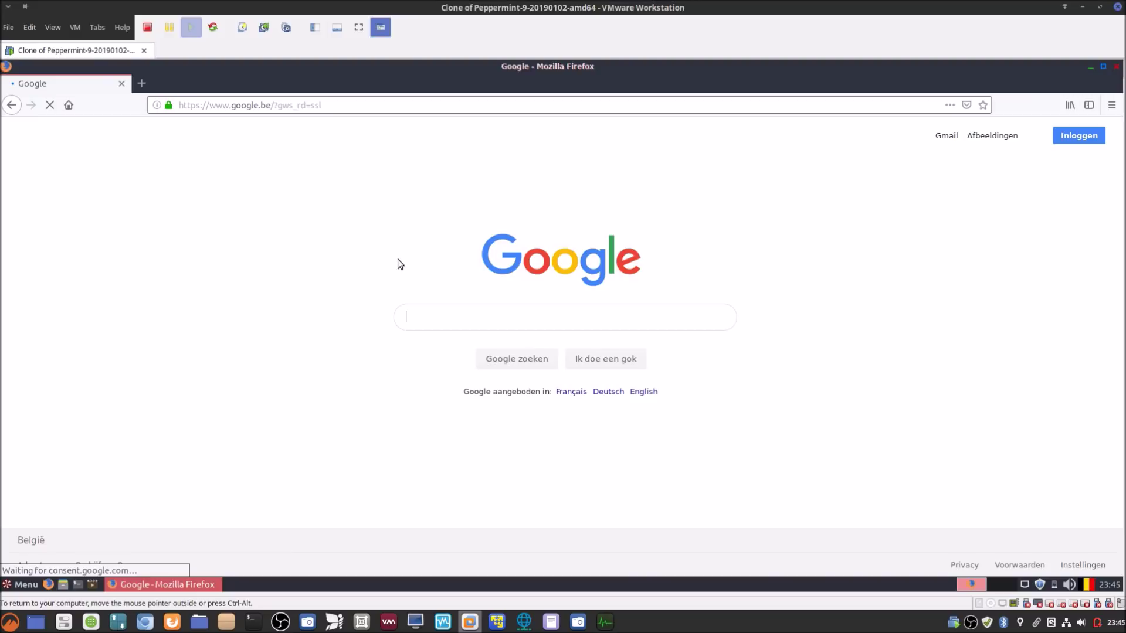
# Step: Search Google for 'freeoffice' and open the freeoffice.com result
pyautogui.write('freeoffice')
pyautogui.press('Return')
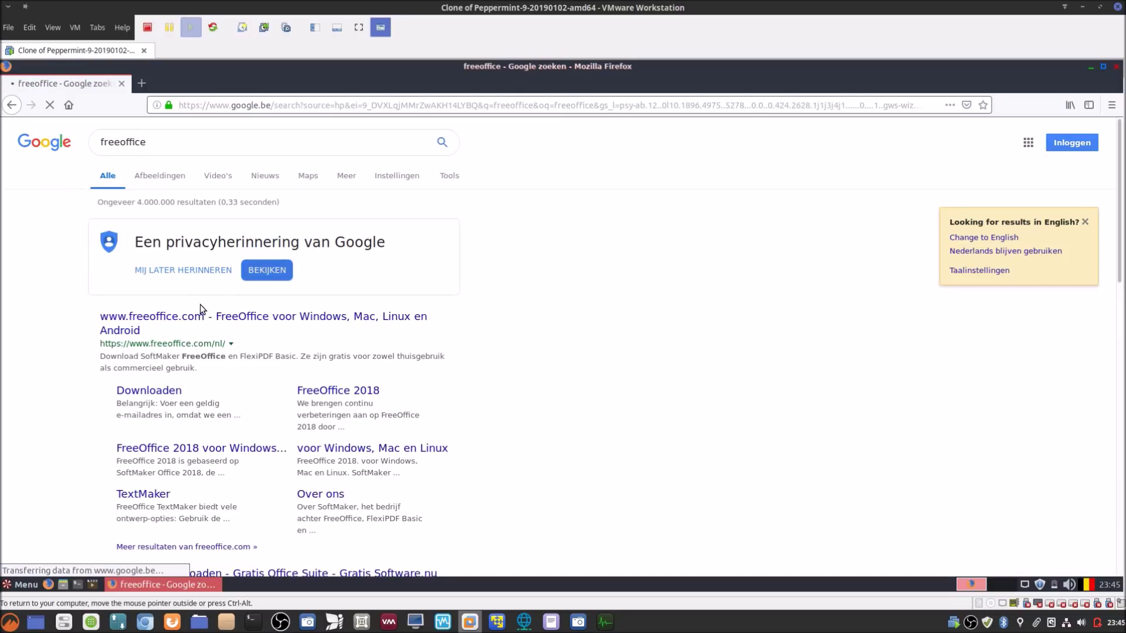
pyautogui.click(192, 321)
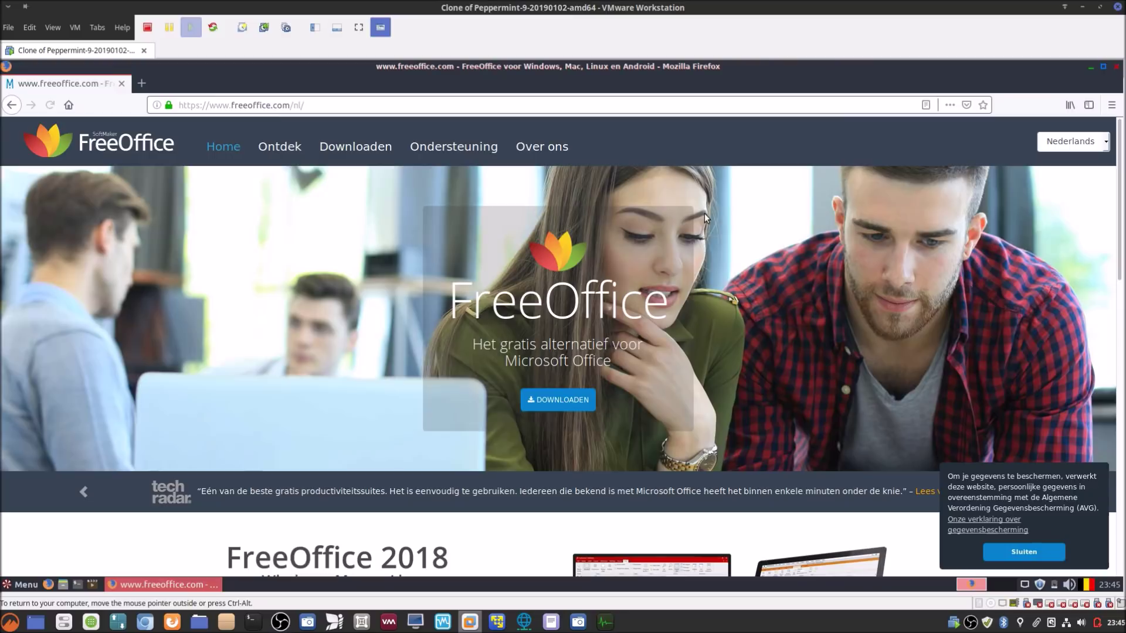
# Step: Switch the FreeOffice site language to Français
pyautogui.click(1095, 147)
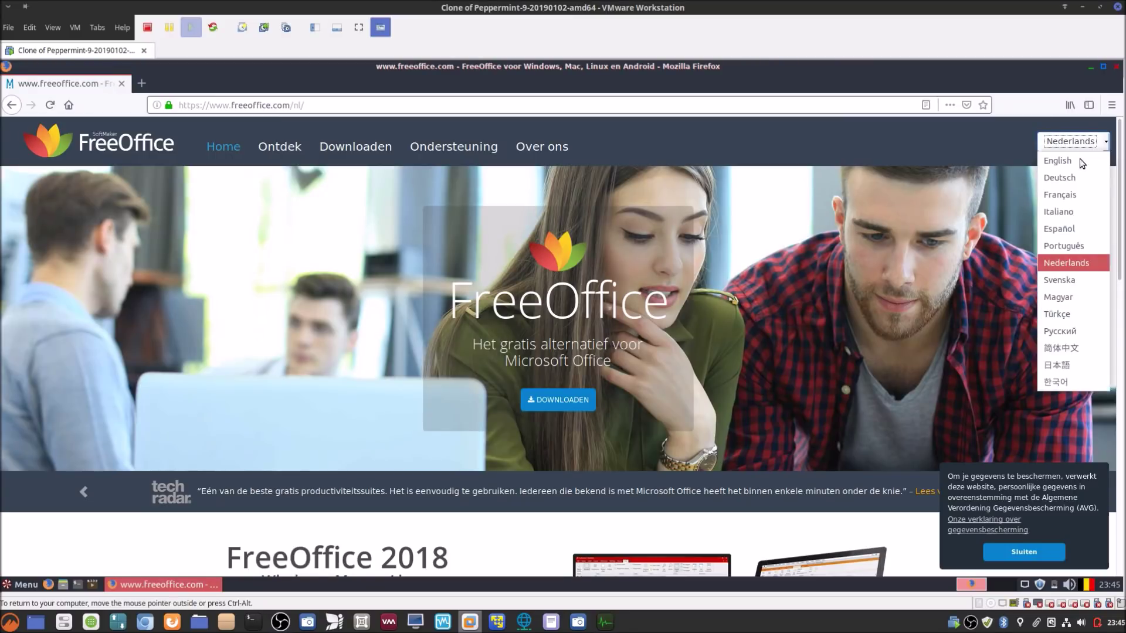
pyautogui.click(1062, 196)
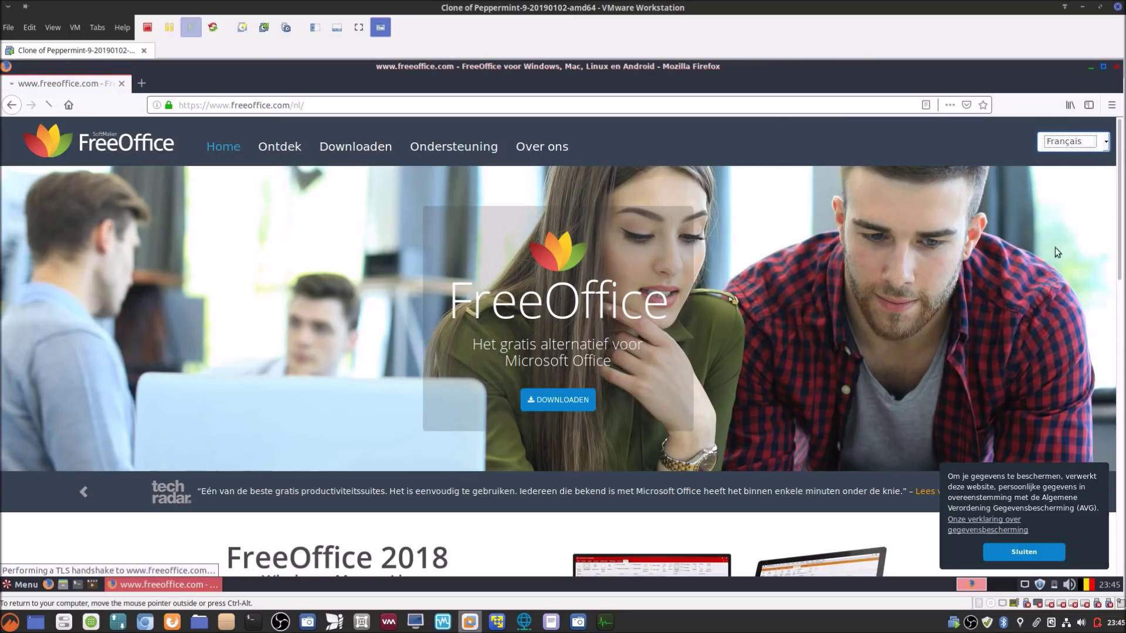
pyautogui.click(1033, 551)
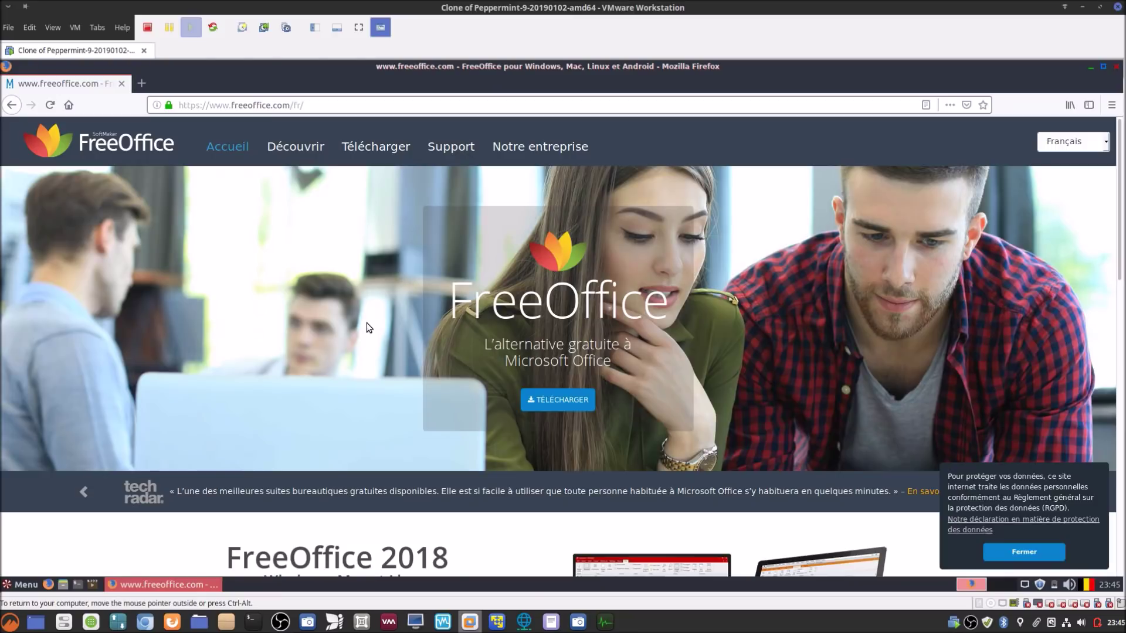
# Step: Read the FreeOffice suite description, then go to the TÉLÉCHARGER download page
pyautogui.scroll(-3, 367, 324)
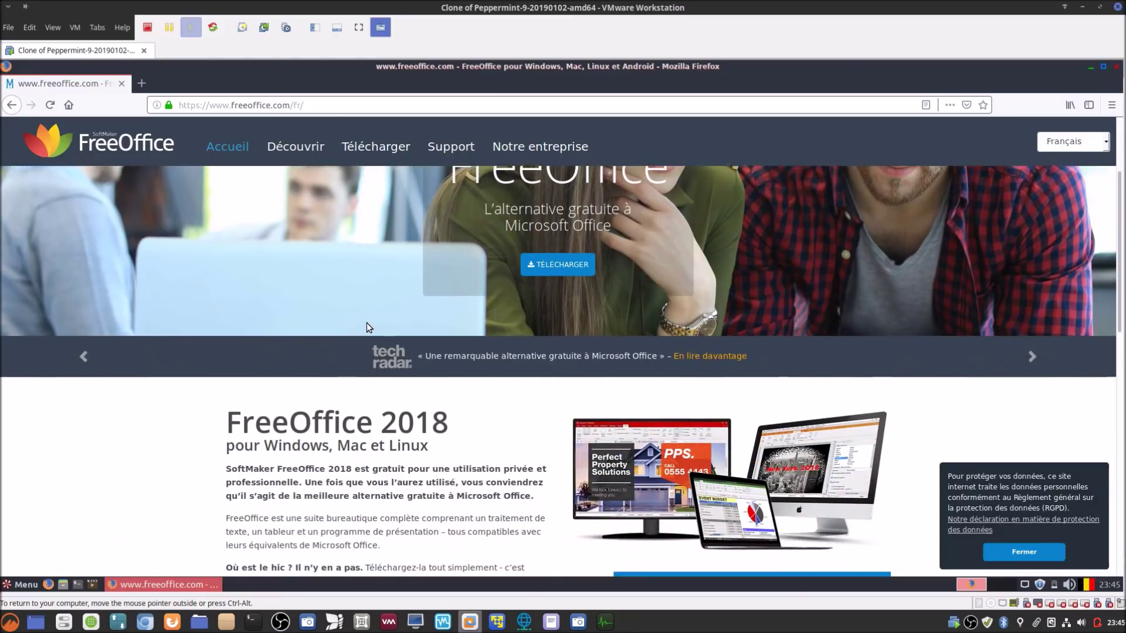
pyautogui.scroll(-3, 367, 326)
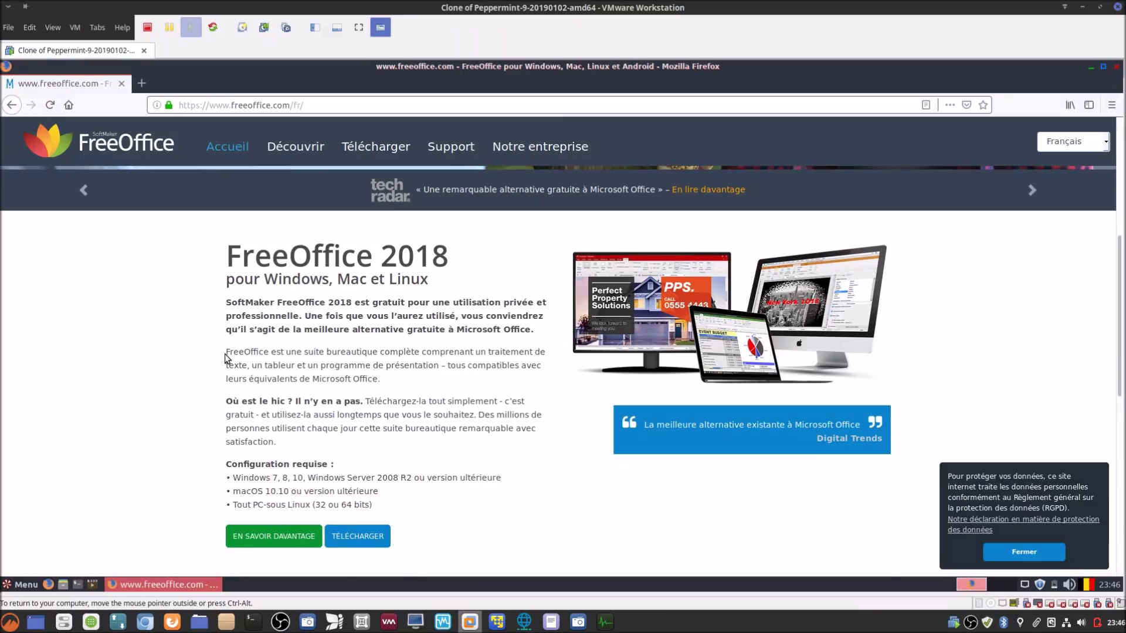
pyautogui.moveTo(226, 354); pyautogui.dragTo(393, 375)
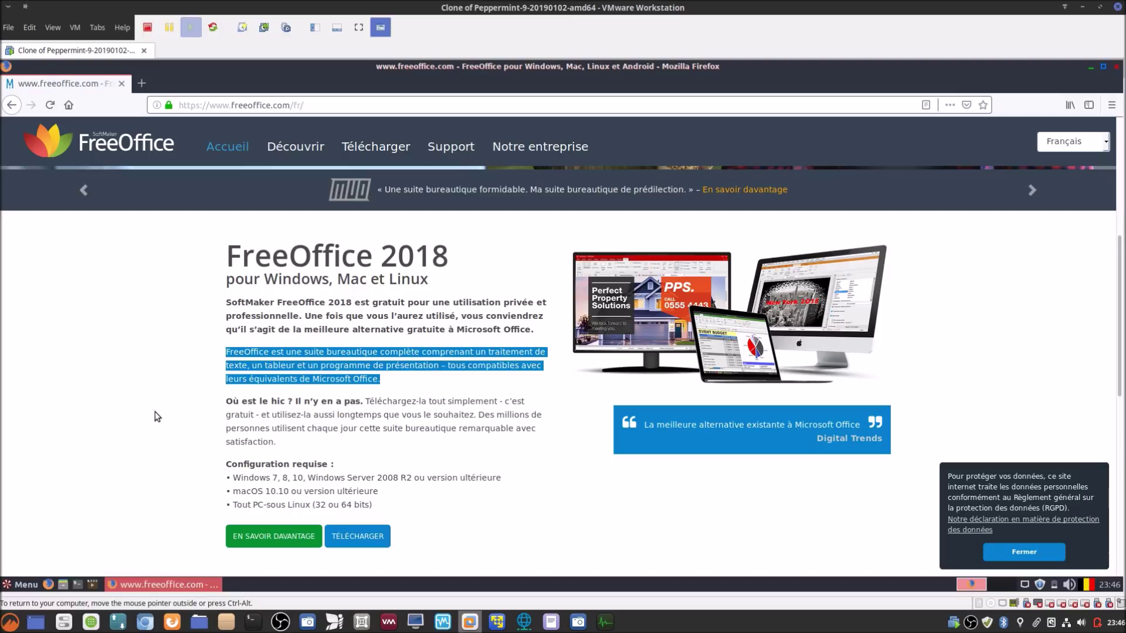
pyautogui.click(156, 412)
pyautogui.scroll(-5, 189, 386)
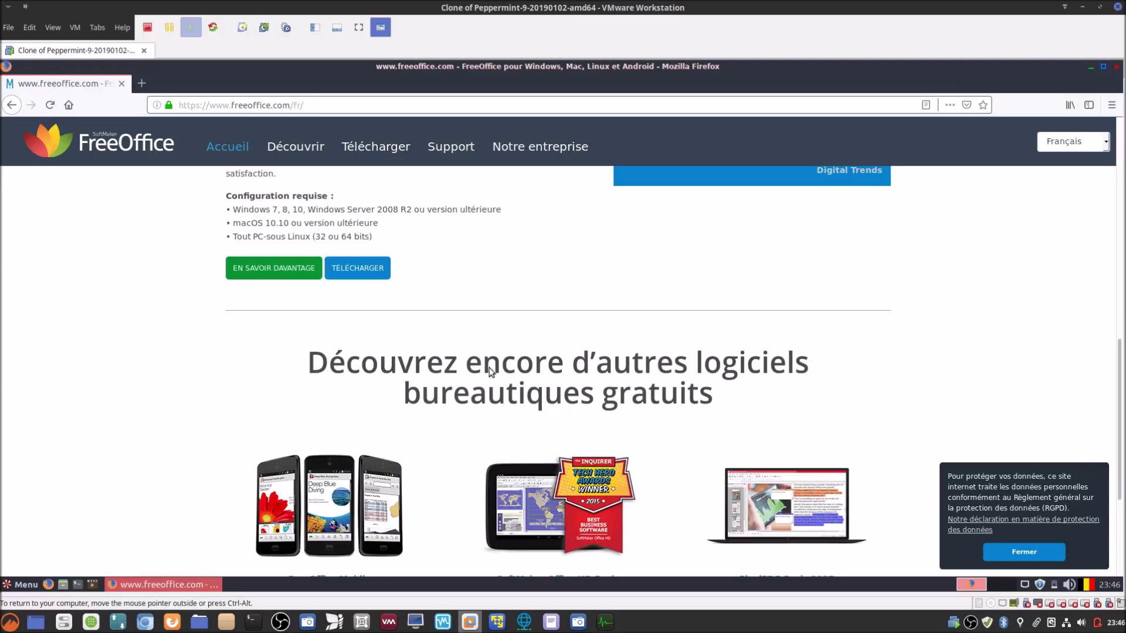
pyautogui.scroll(4, 490, 370)
pyautogui.click(369, 441)
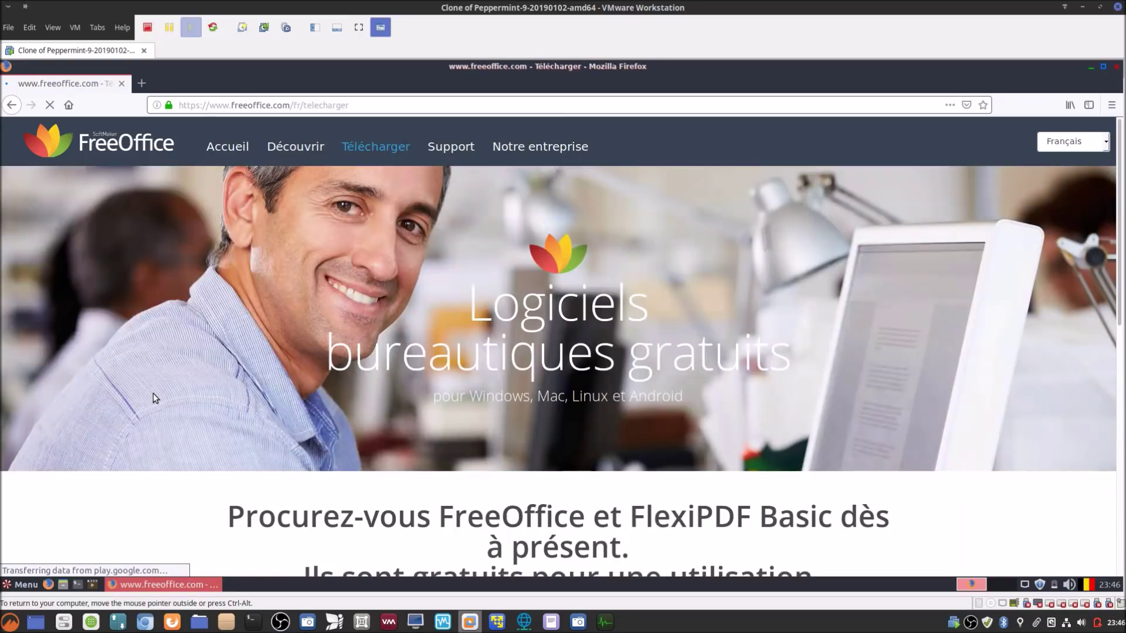
# Step: Request the FreeOffice for Linux download and dismiss the missing e-mail warning
pyautogui.scroll(-3, 496, 378)
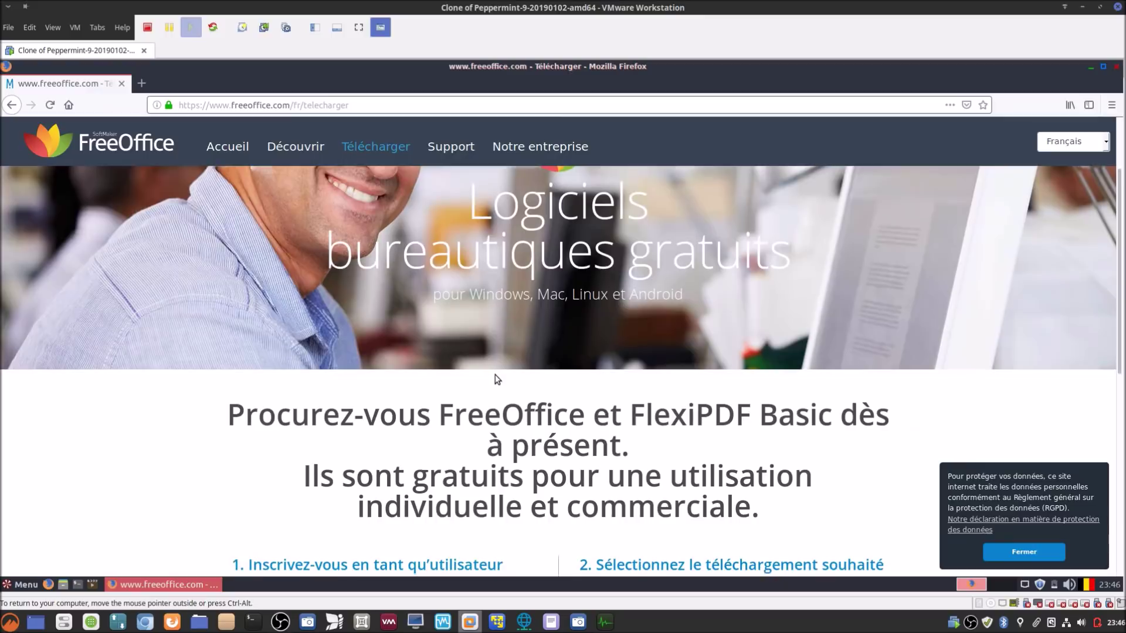
pyautogui.scroll(-3, 495, 378)
pyautogui.scroll(-5, 502, 399)
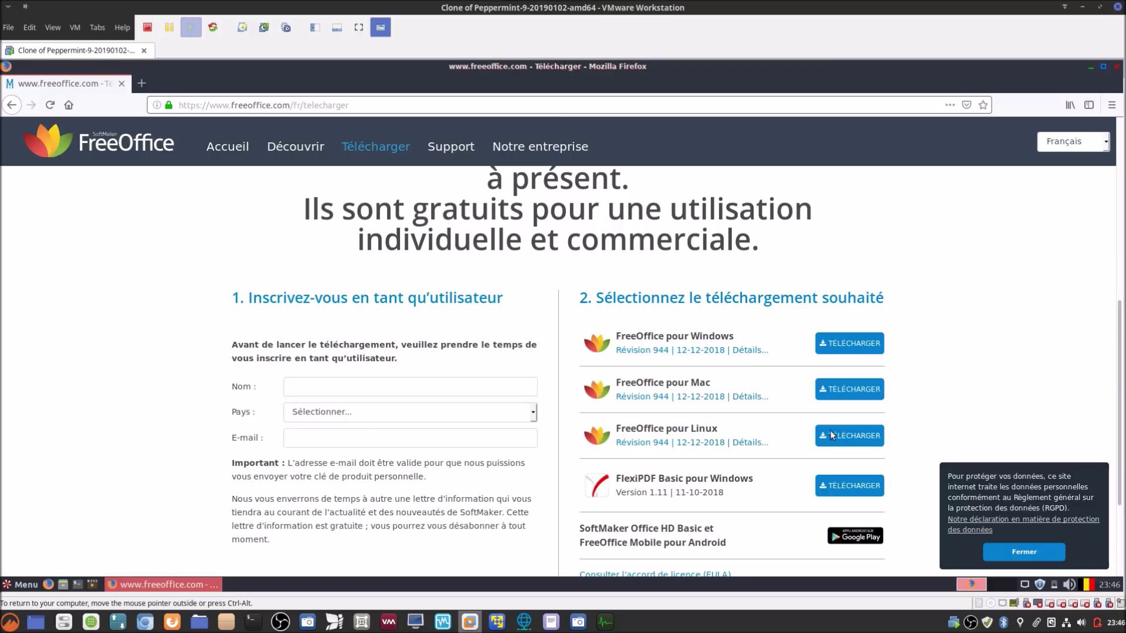
pyautogui.click(869, 438)
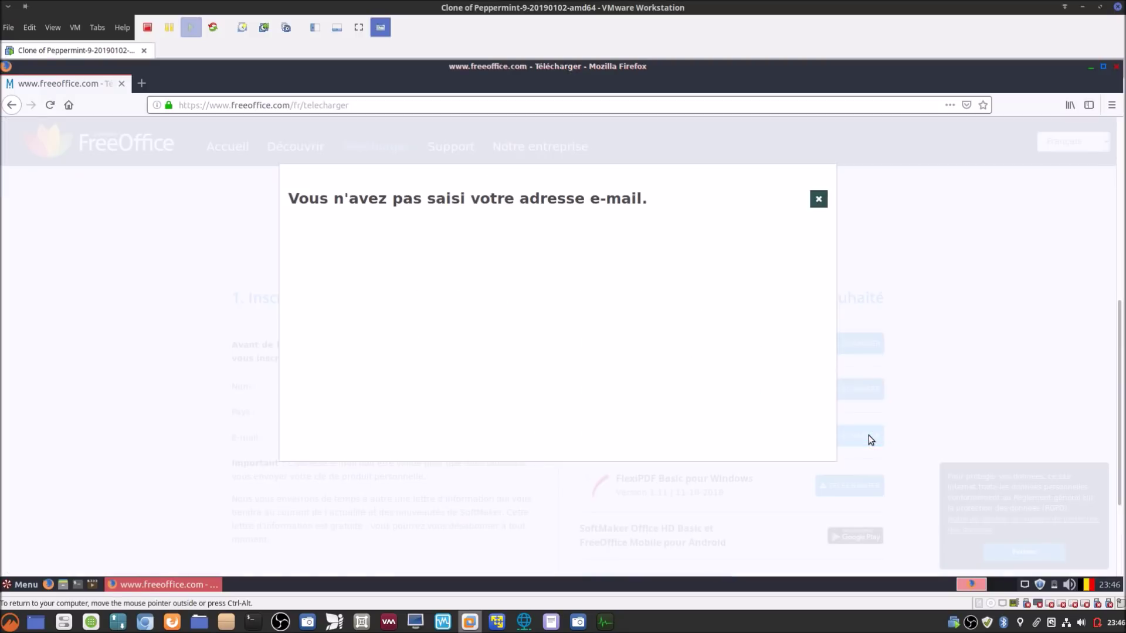
pyautogui.click(819, 199)
# Step: Fill in a name in Nom, choose 'BE - Belgique' as Pays, and enter an e-mail address
pyautogui.click(397, 388)
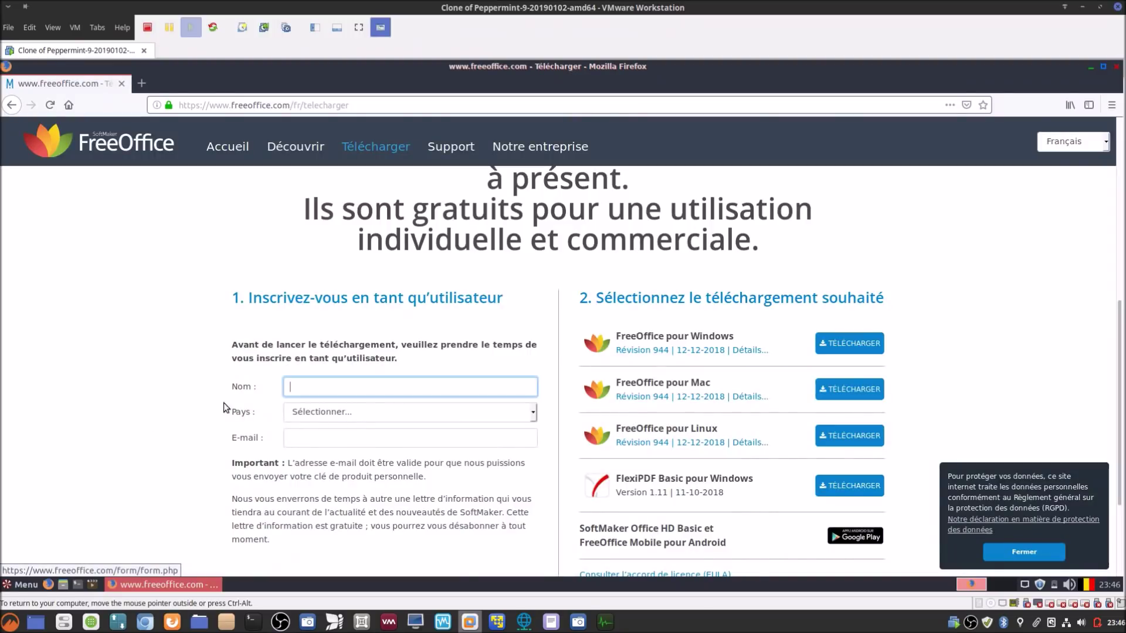
pyautogui.write('blablateur')
pyautogui.press('Tab')
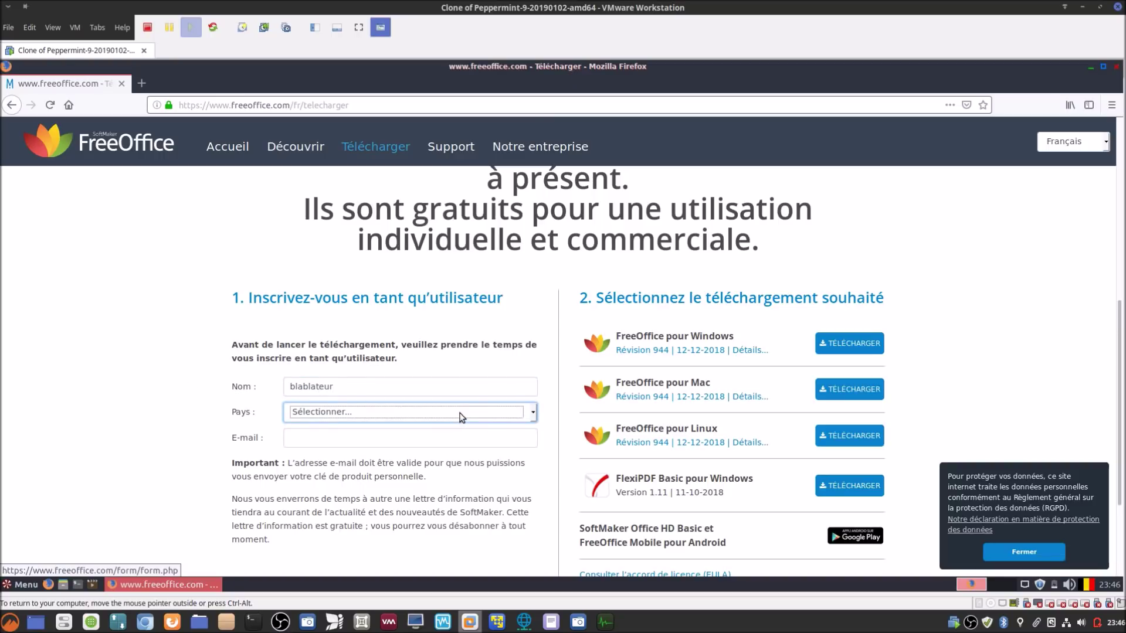
pyautogui.click(461, 416)
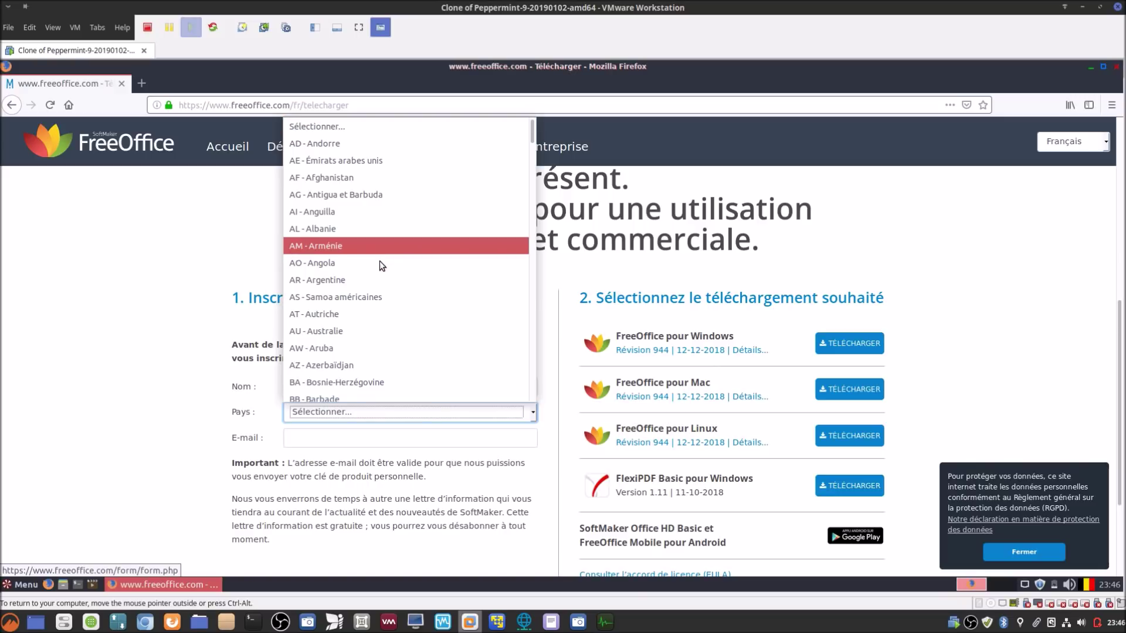
pyautogui.scroll(-2, 367, 341)
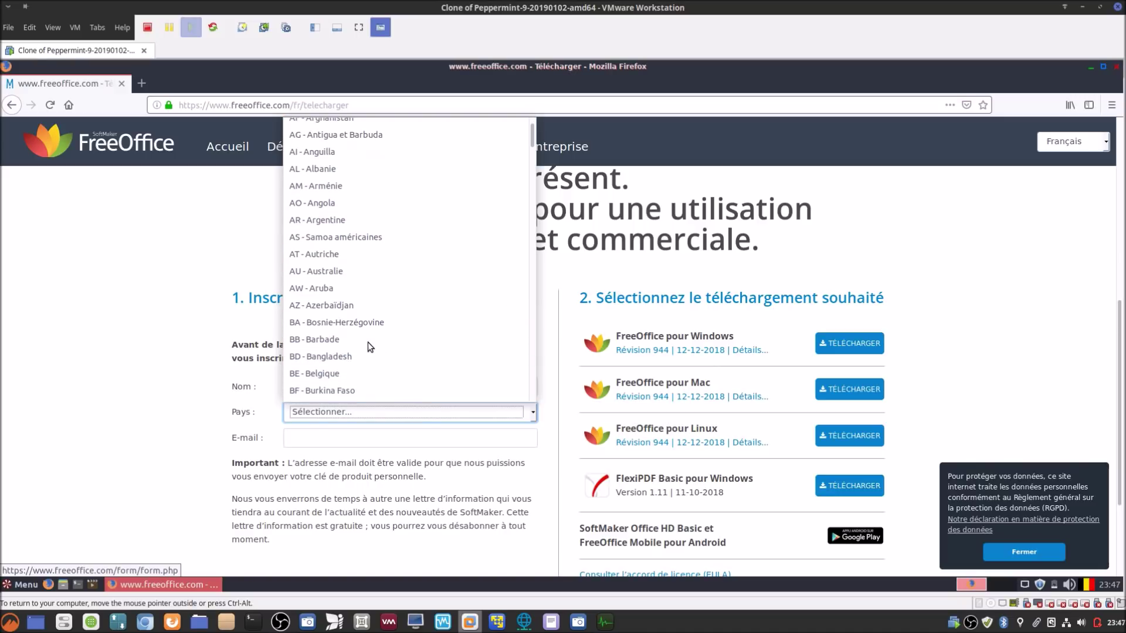
pyautogui.click(333, 370)
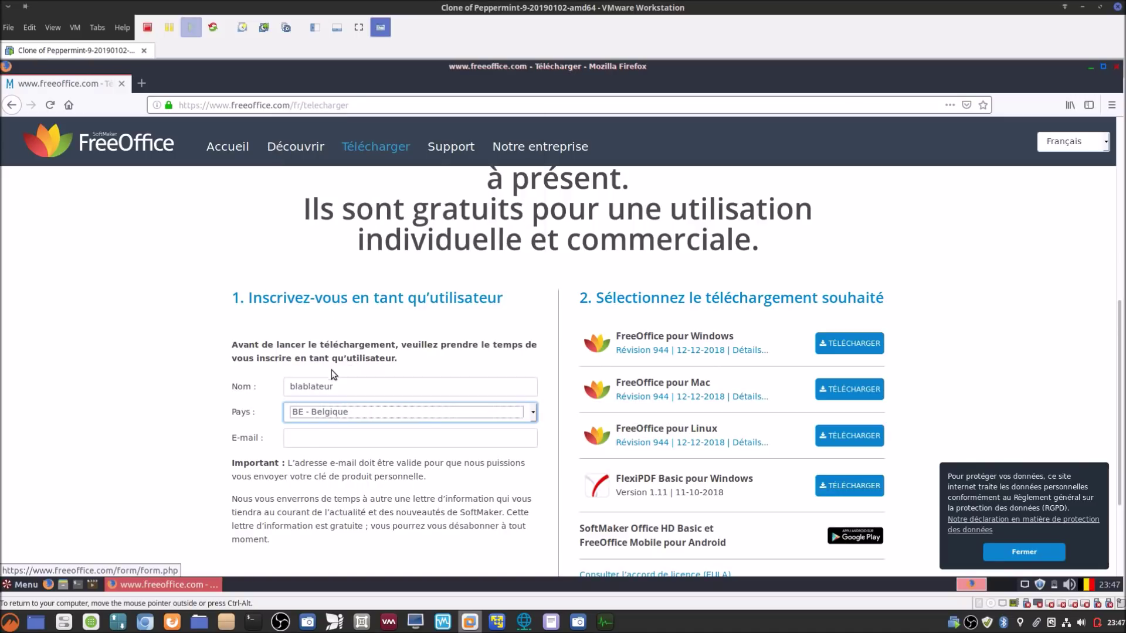
pyautogui.click(316, 437)
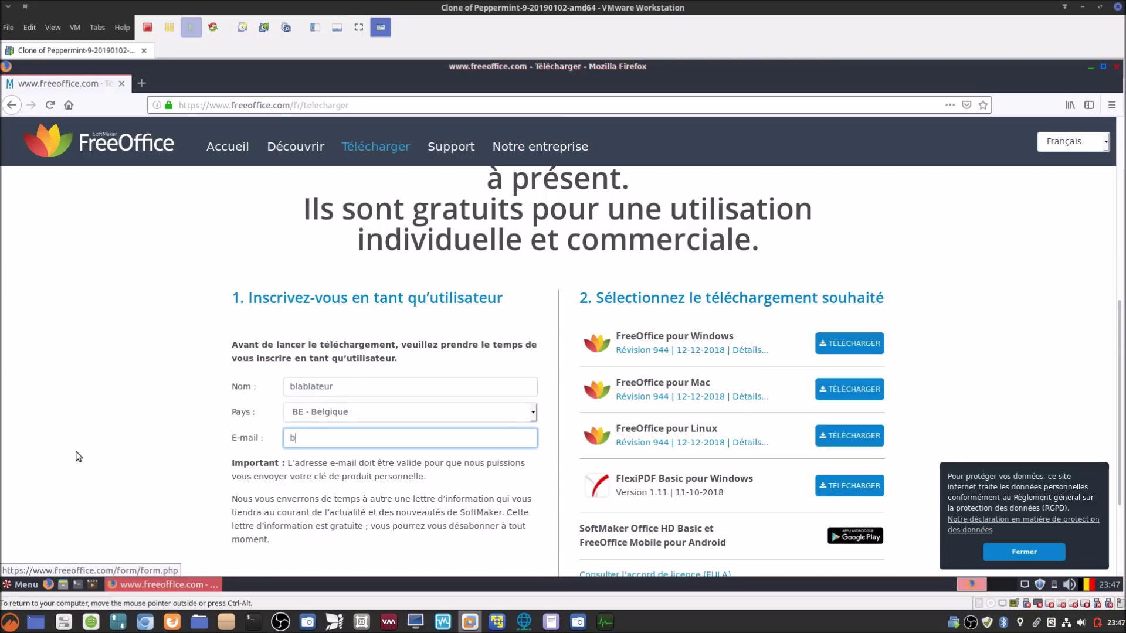
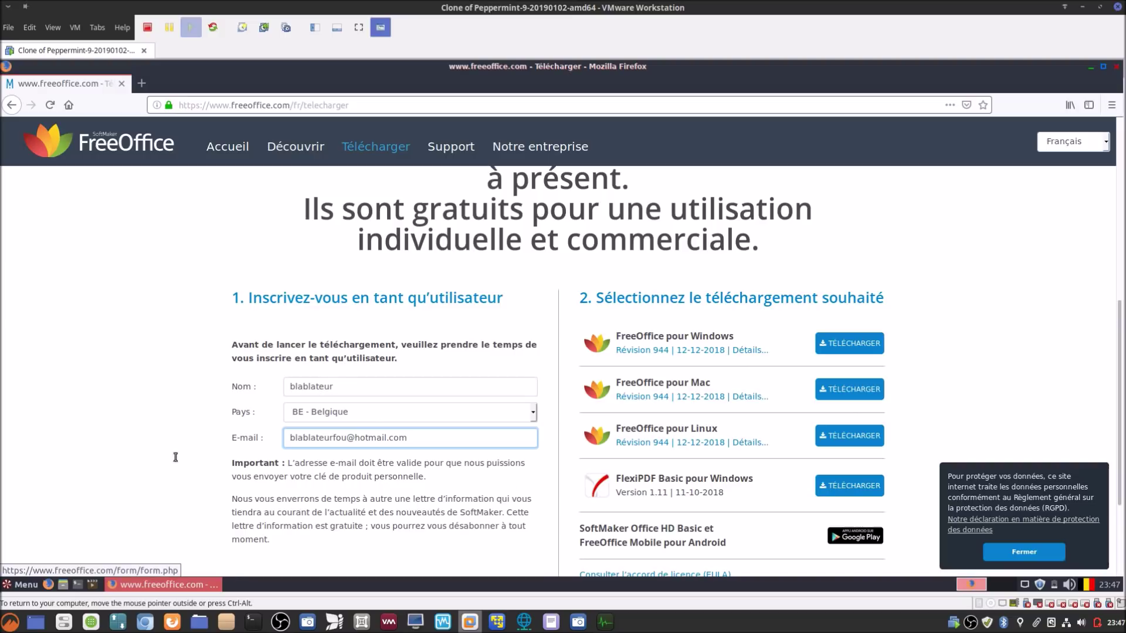
pyautogui.scroll(-1, 737, 486)
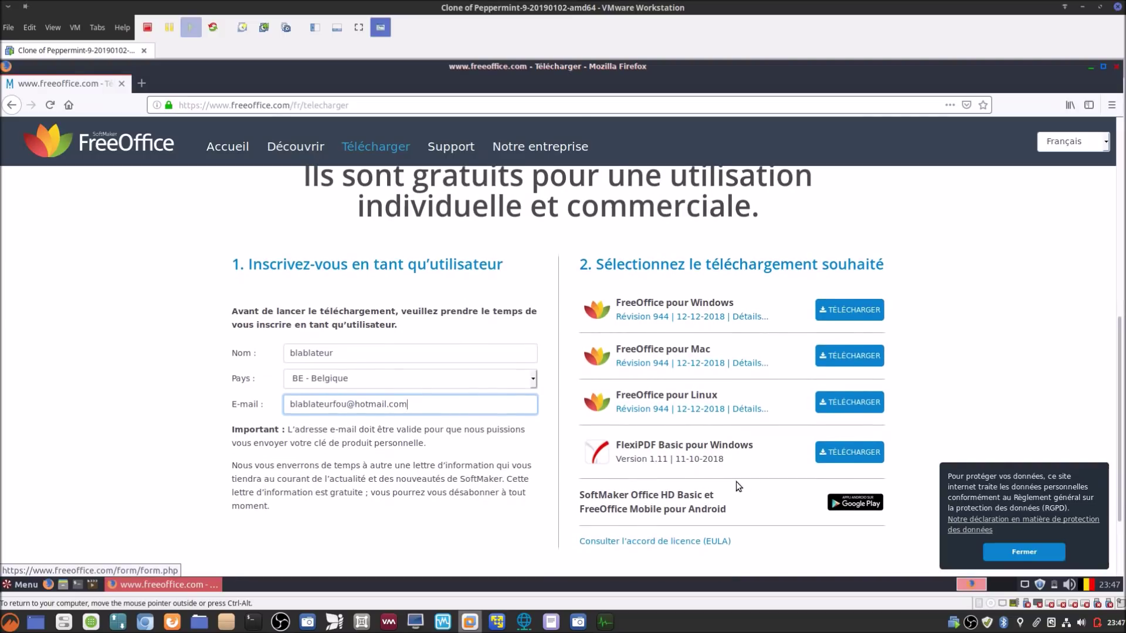
# Step: Save the 64-bit DEB package softmaker-freeoffice-2018_944-01_amd64.deb to disk
pyautogui.click(842, 406)
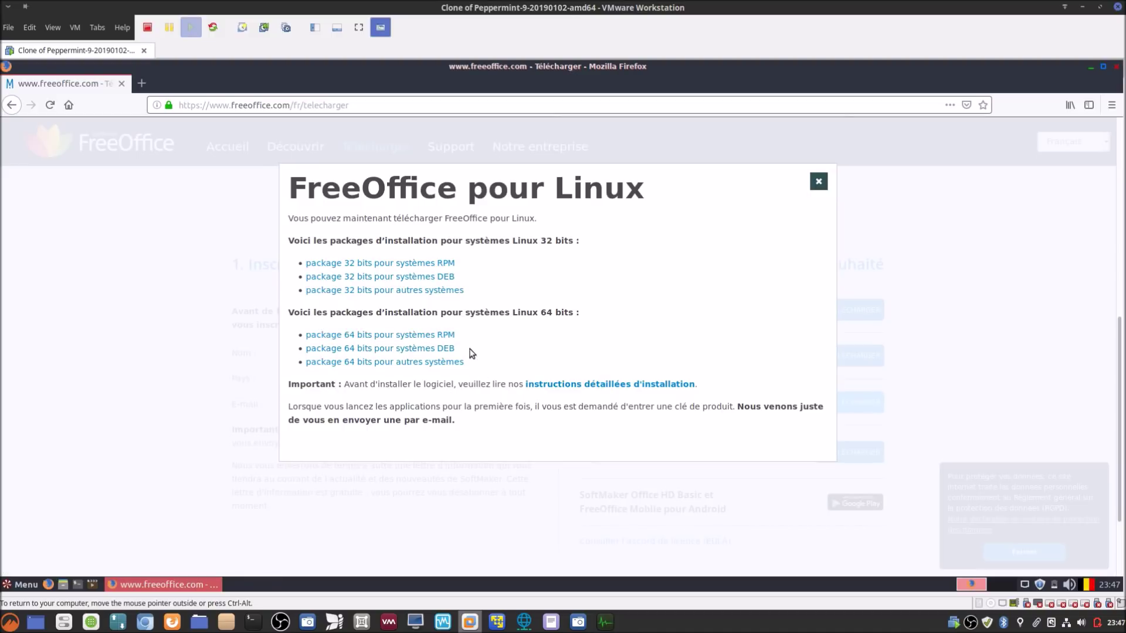
pyautogui.click(432, 352)
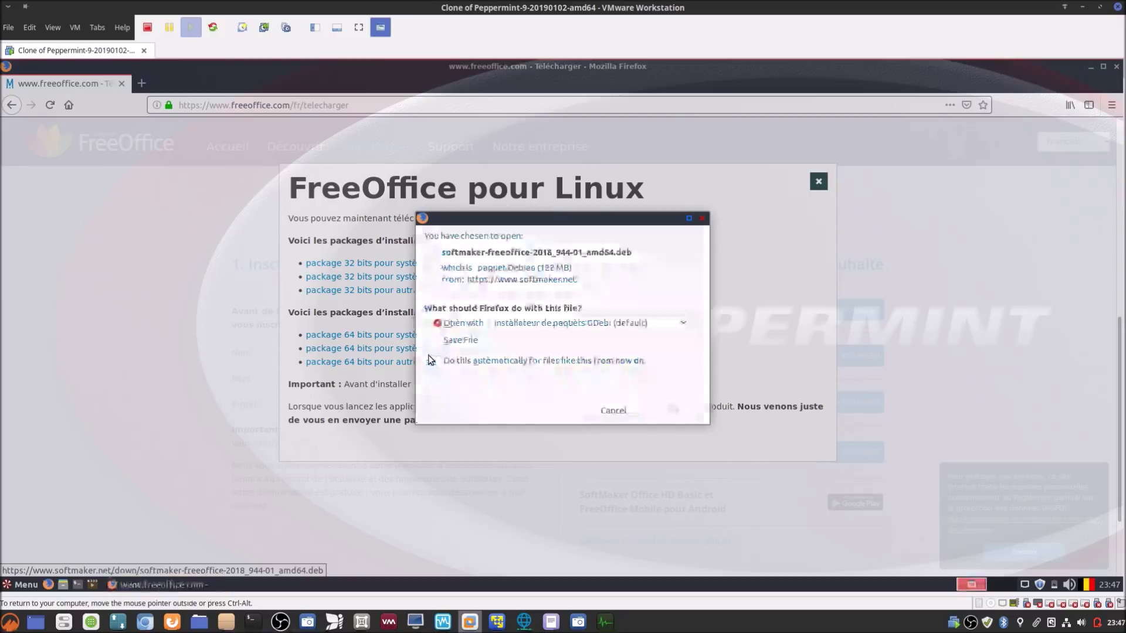
pyautogui.click(458, 340)
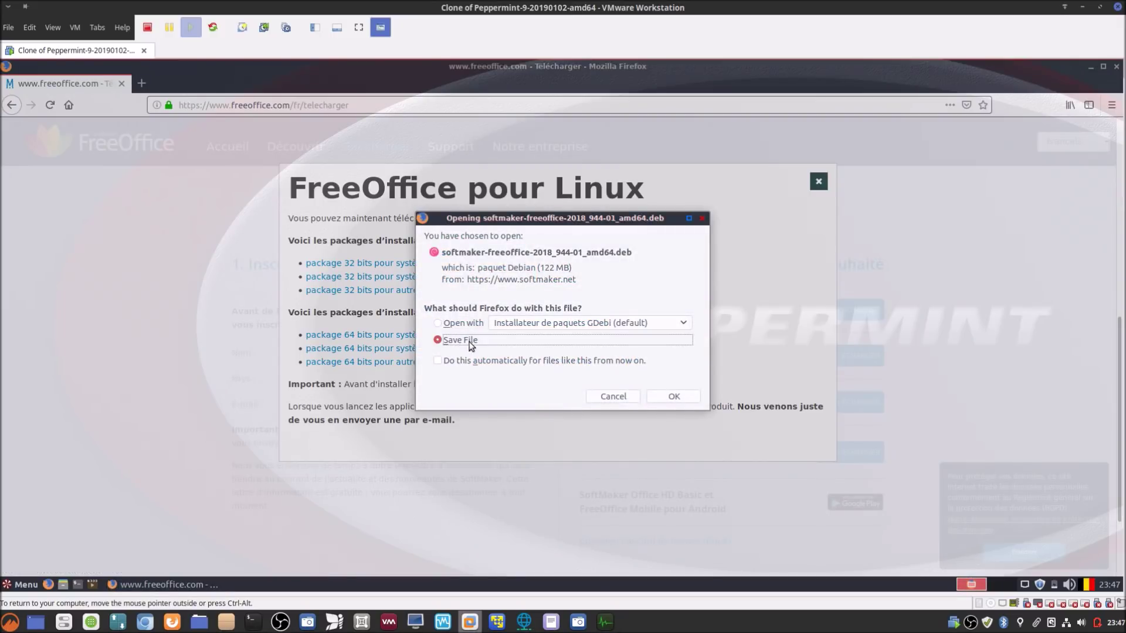
pyautogui.click(673, 397)
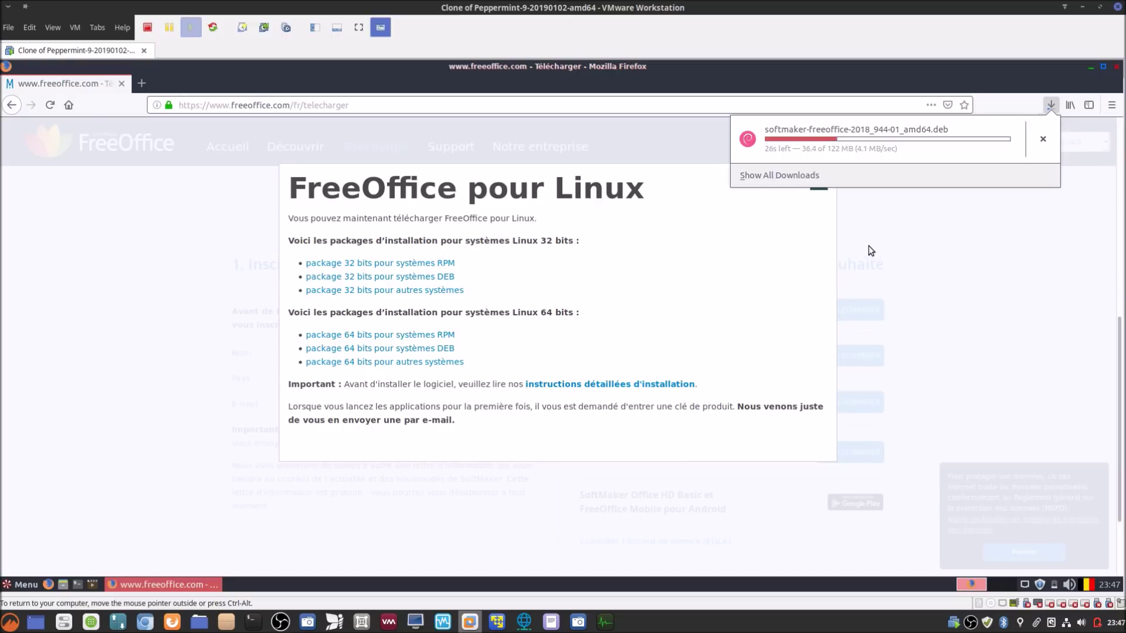
pyautogui.click(62, 583)
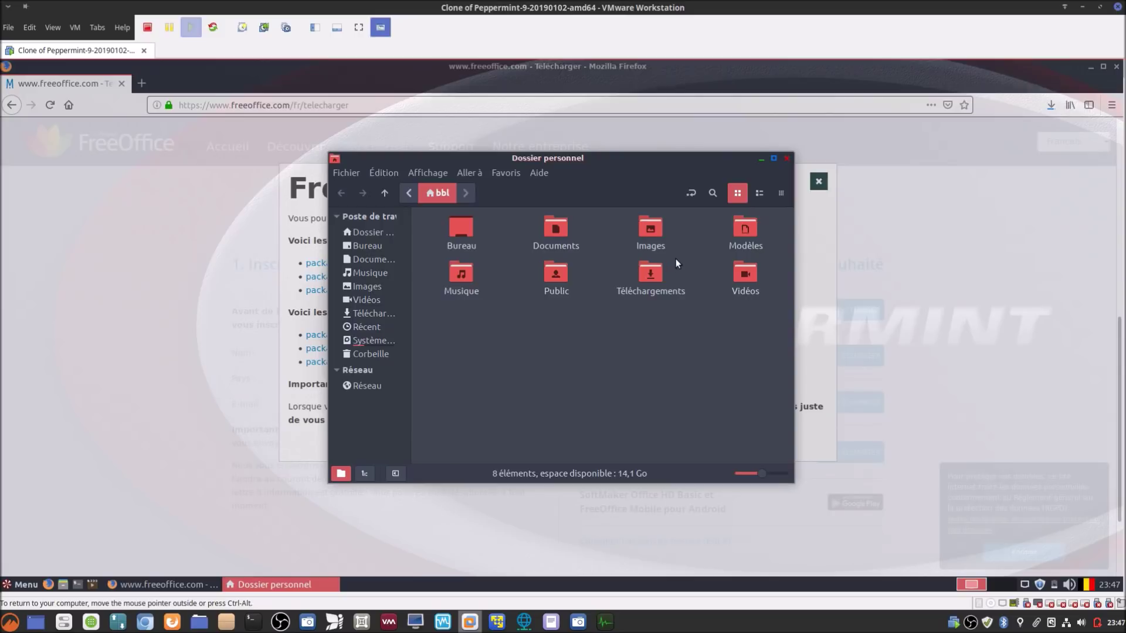
# Step: Open Téléchargements, close Firefox, and select the softmaker-freeoffice-2018 .deb file
pyautogui.doubleClick(652, 273)
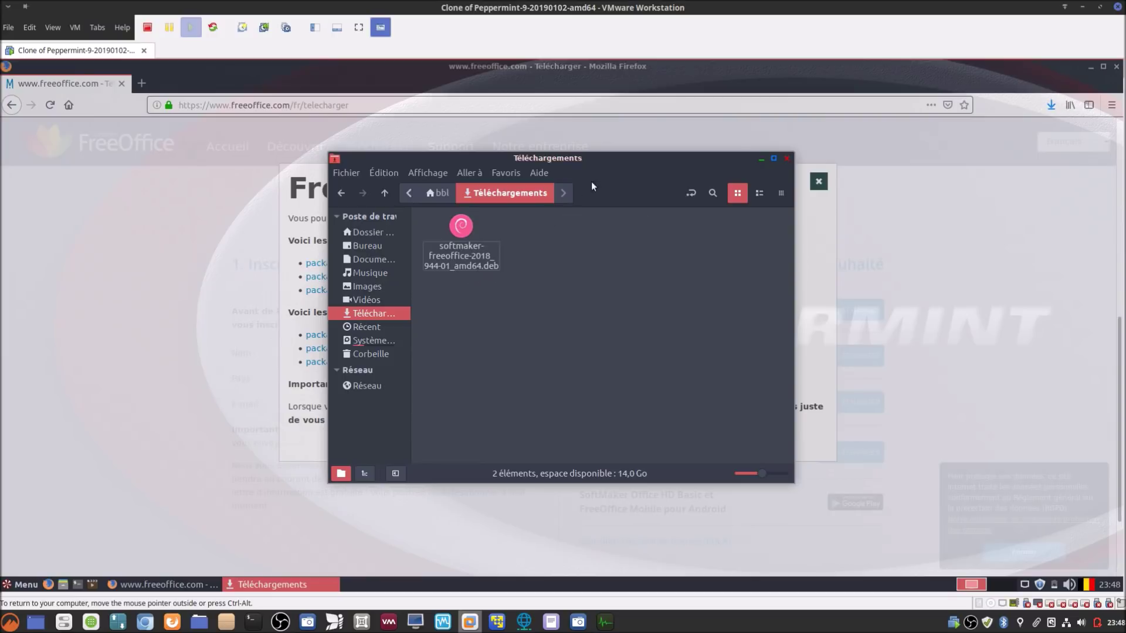
pyautogui.moveTo(613, 166); pyautogui.dragTo(522, 187)
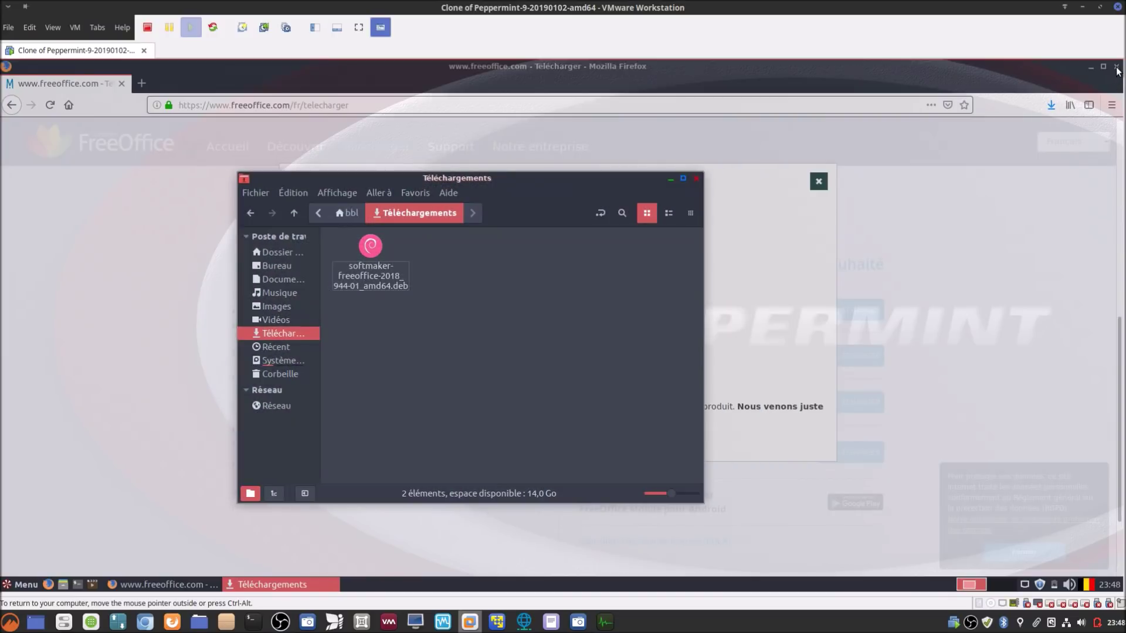
pyautogui.click(1116, 66)
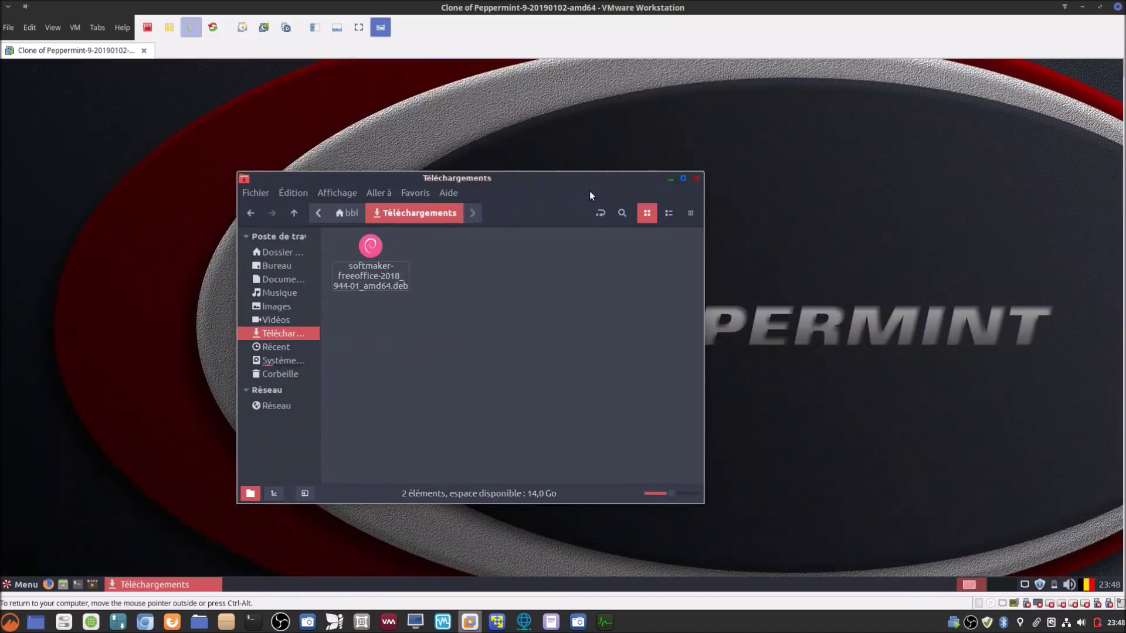
pyautogui.moveTo(590, 192); pyautogui.dragTo(710, 148)
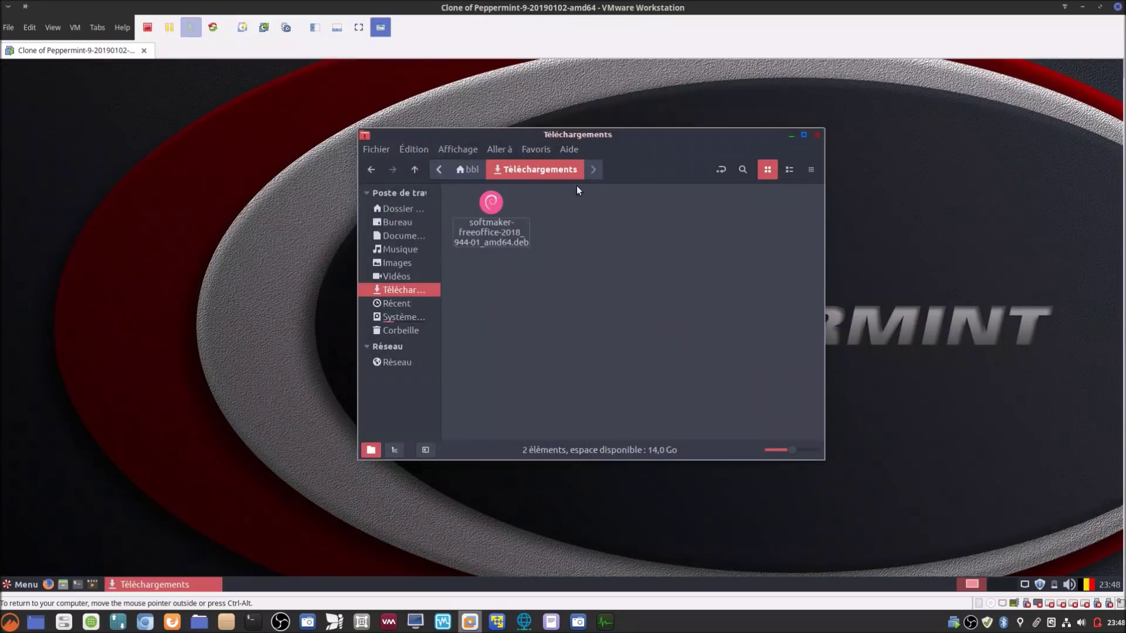
pyautogui.click(491, 202)
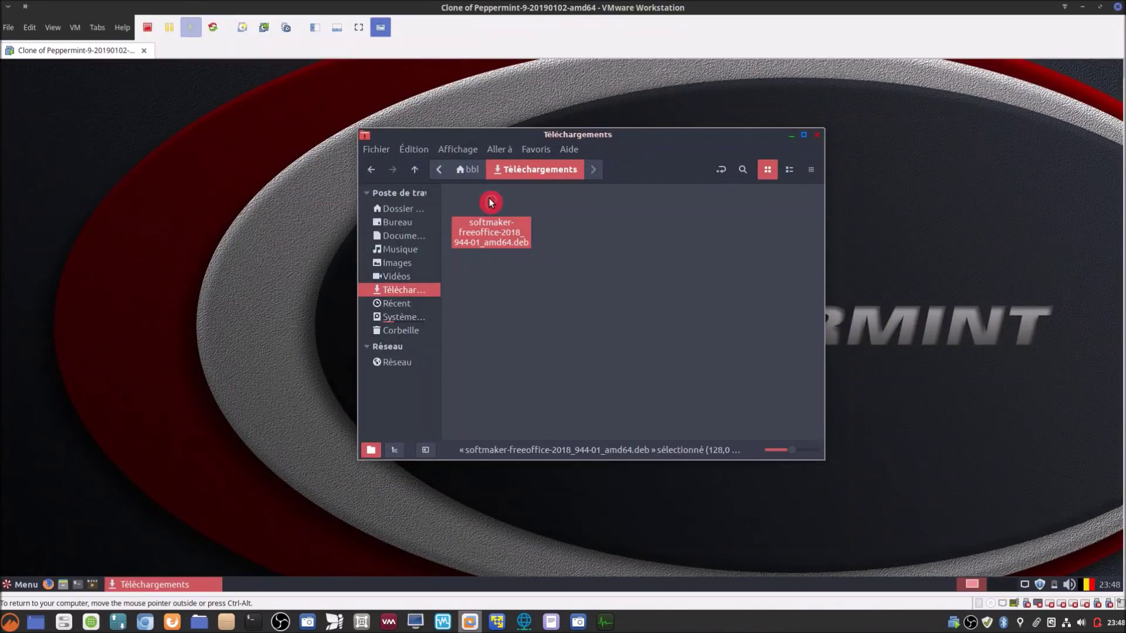
# Step: Check the .deb file's Propriétés and close them
pyautogui.rightClick(491, 202)
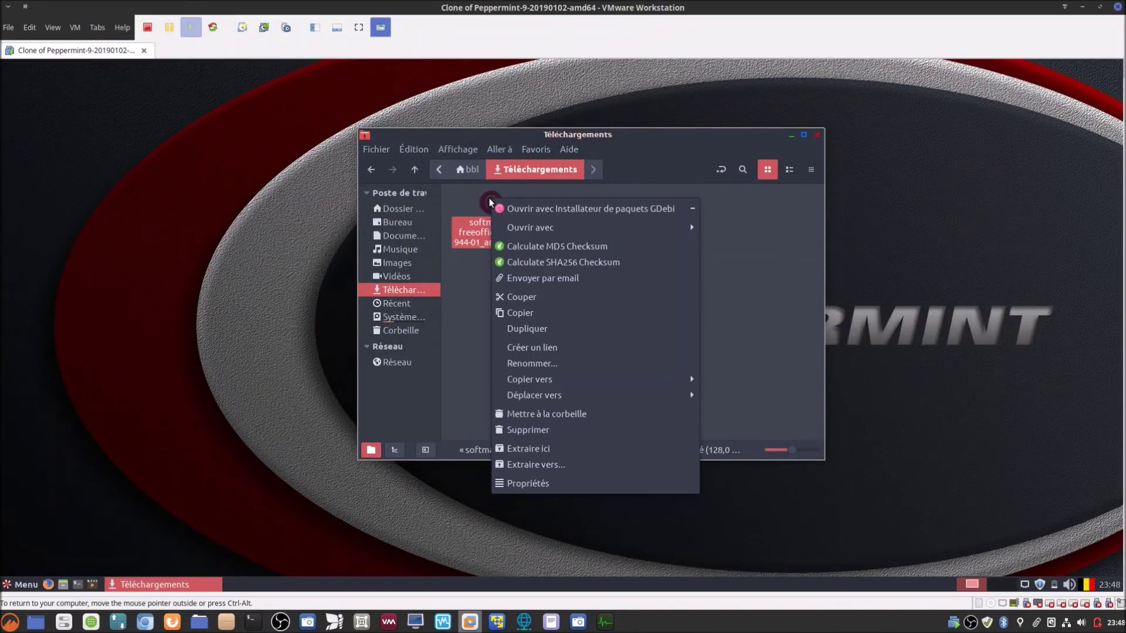
pyautogui.click(540, 482)
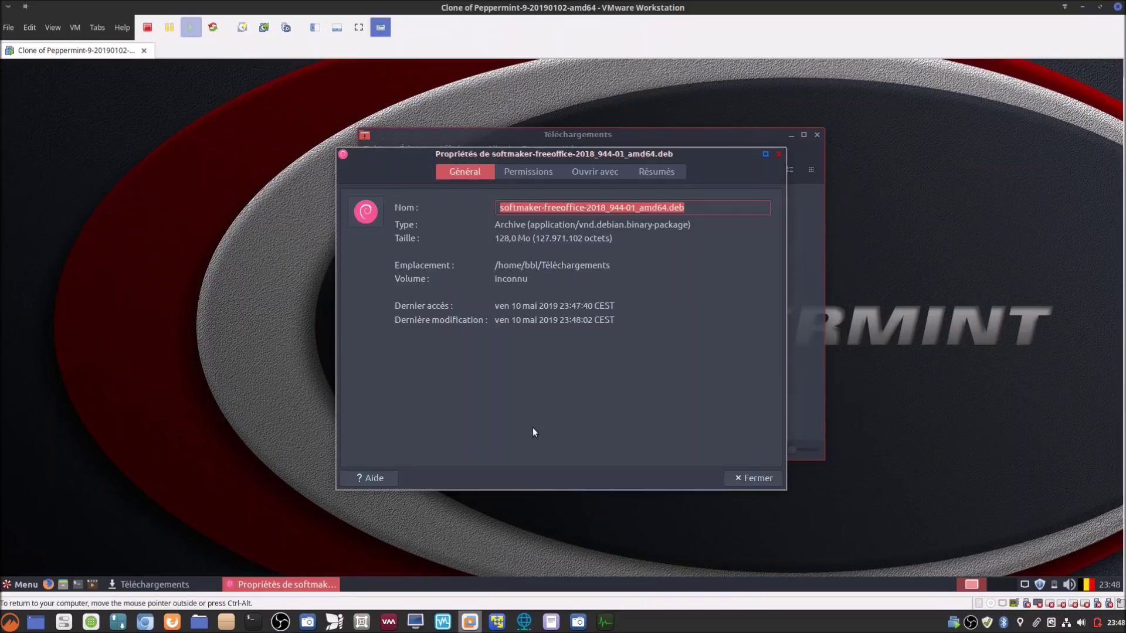
pyautogui.click(741, 478)
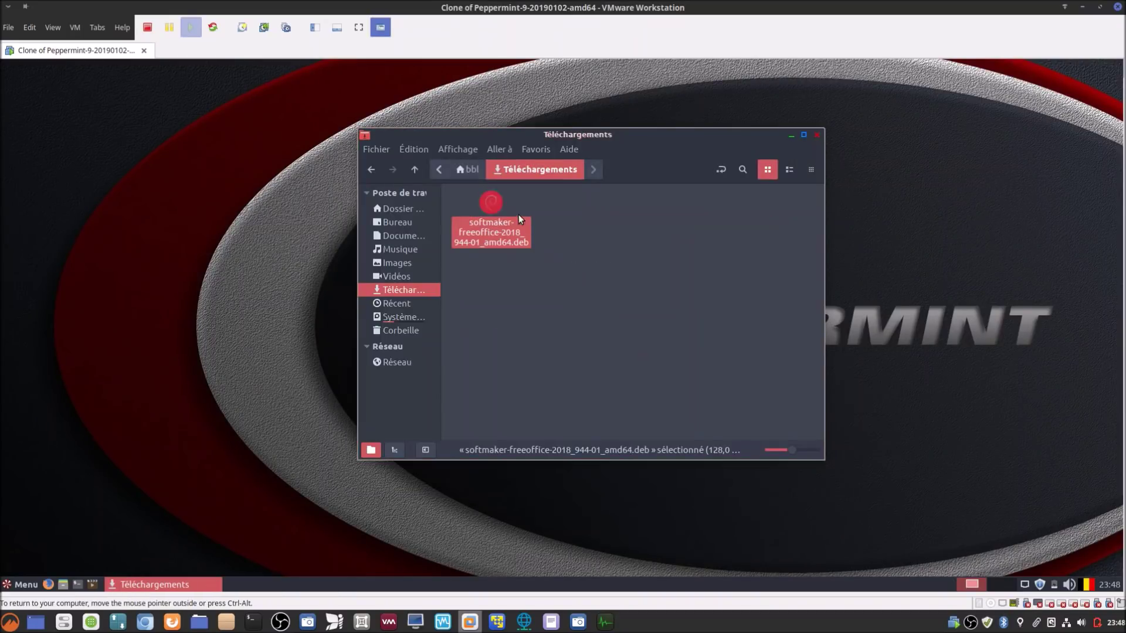
# Step: Open the .deb with Installateur de paquets GDebi, authenticating with the account password
pyautogui.rightClick(491, 206)
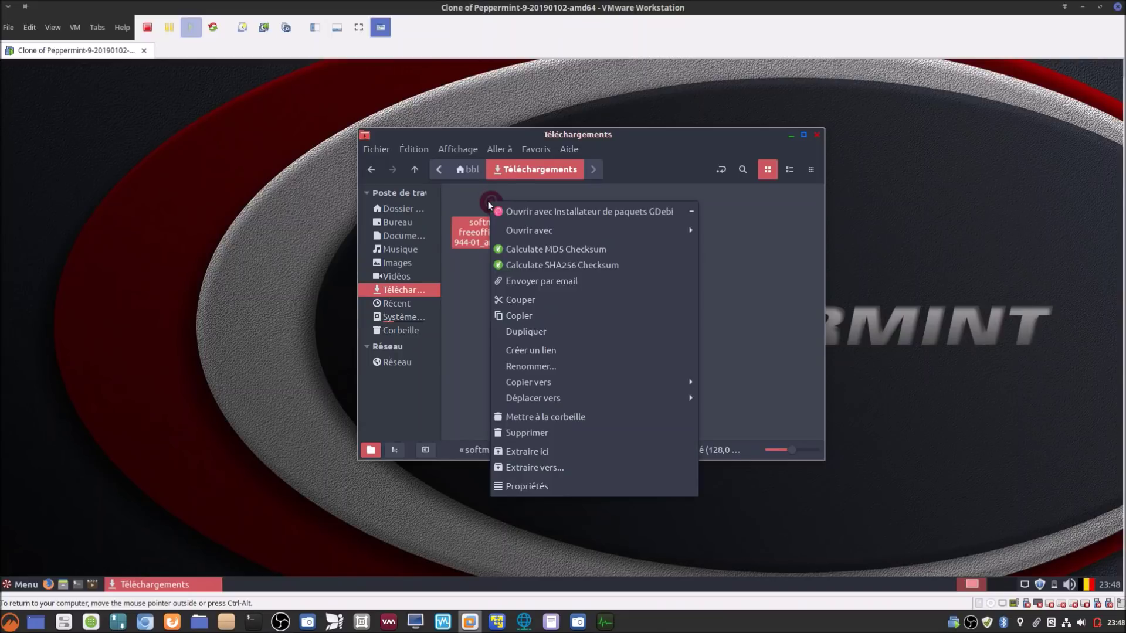
pyautogui.click(528, 211)
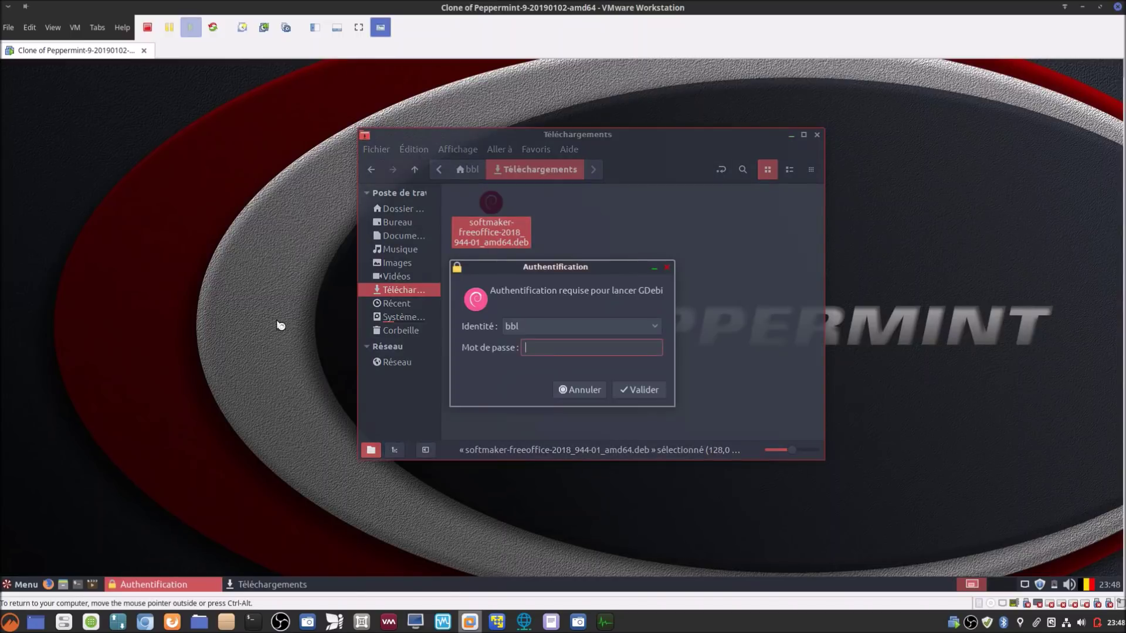
pyautogui.write('•••••')
pyautogui.press('Return')
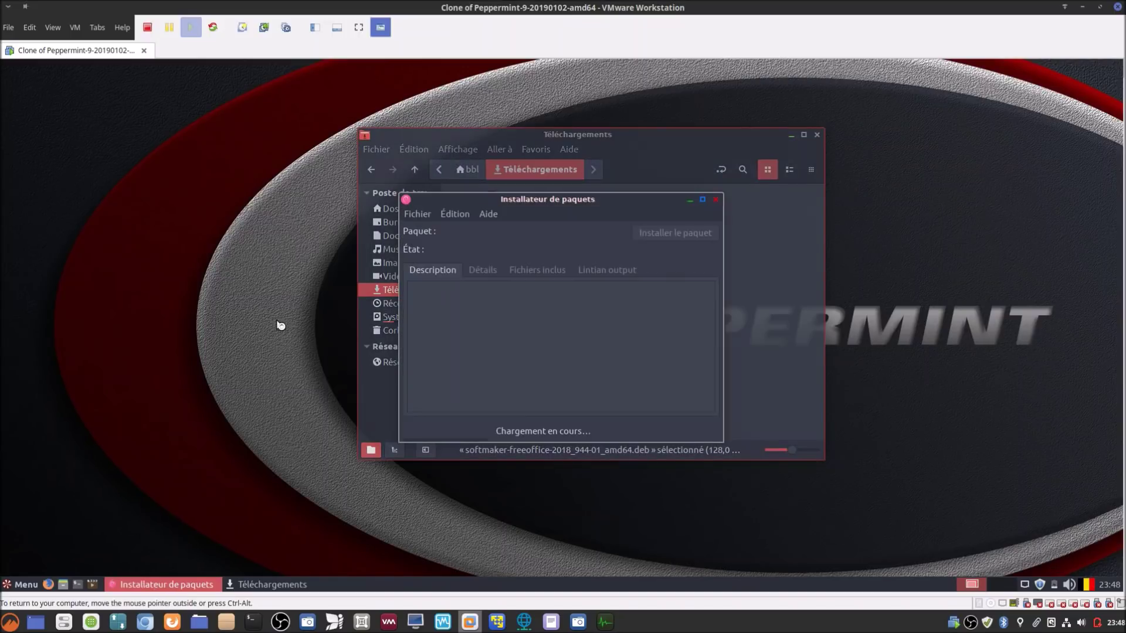
# Step: Close the file manager, leaving the GDebi installer window
pyautogui.click(821, 137)
pyautogui.click(821, 138)
pyautogui.moveTo(626, 196); pyautogui.dragTo(648, 189)
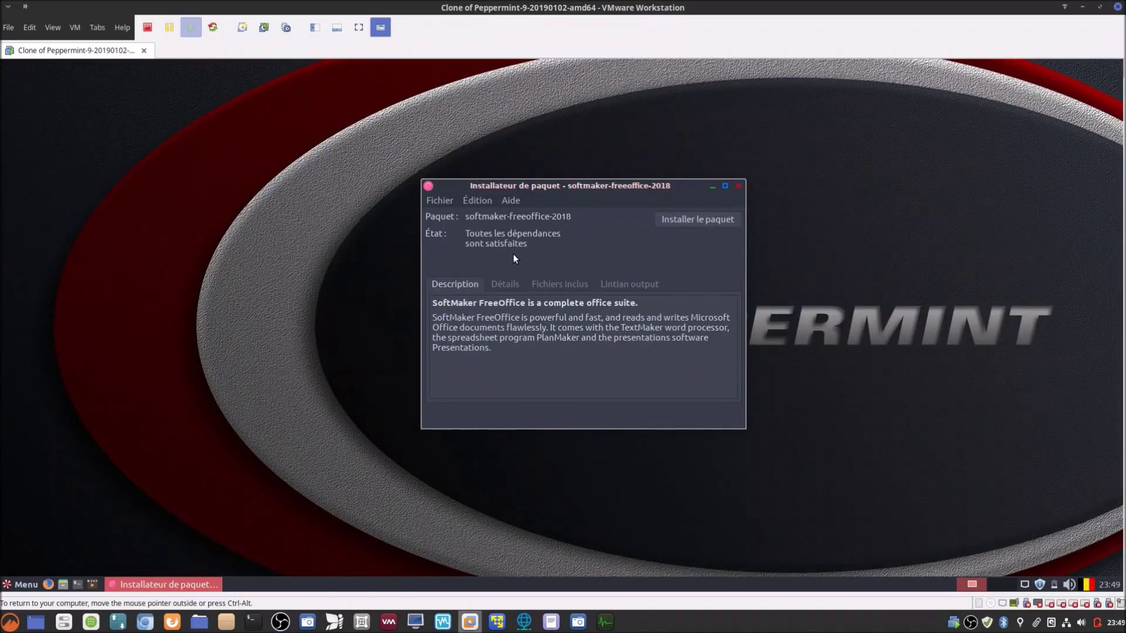
# Step: Review the Détails, Fichiers inclus and Lintian tabs, then install the FreeOffice package
pyautogui.click(509, 284)
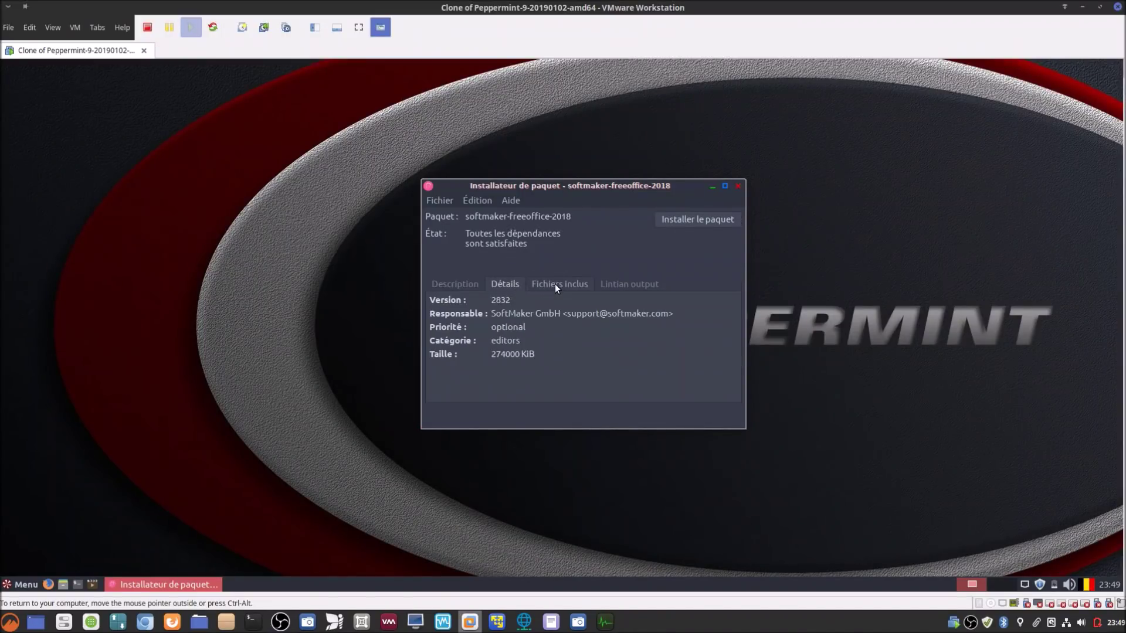
pyautogui.click(554, 284)
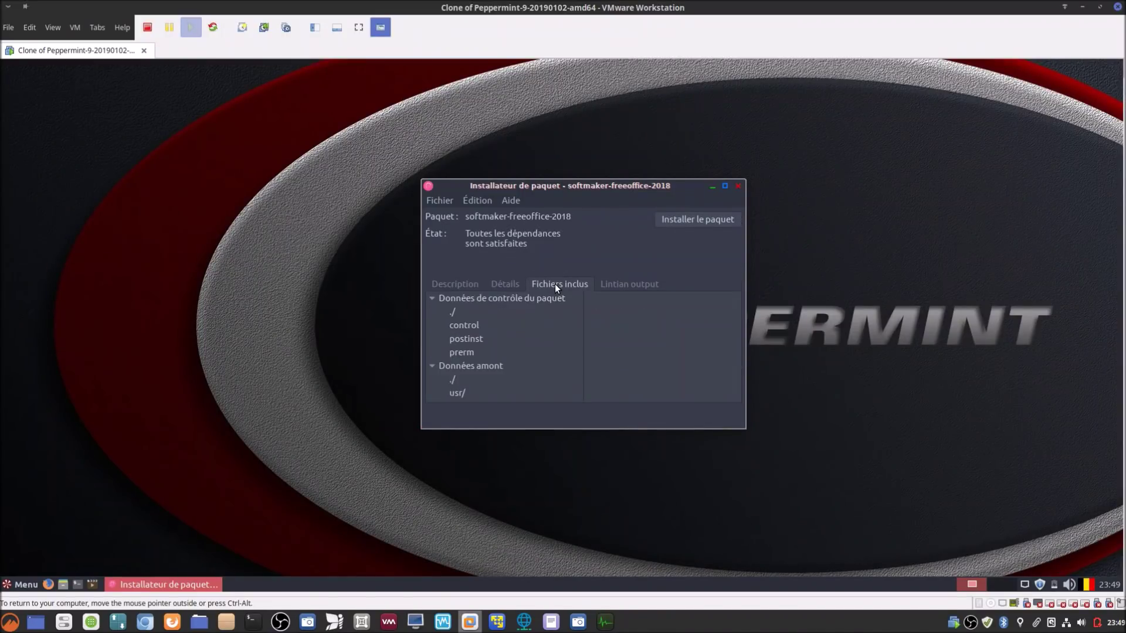
pyautogui.click(624, 284)
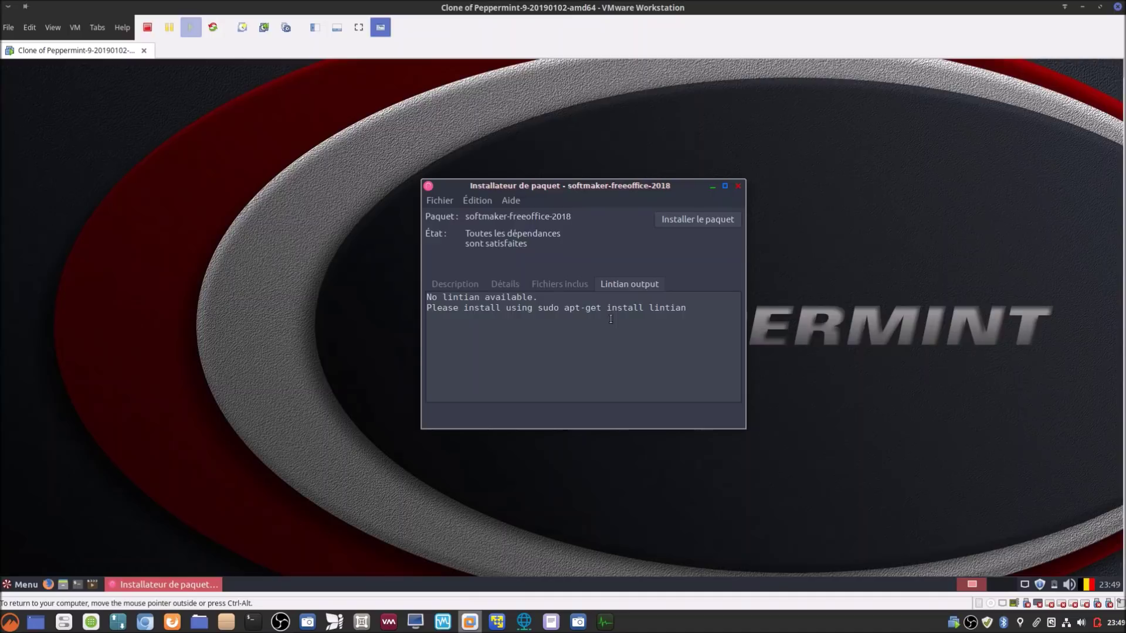
pyautogui.click(469, 283)
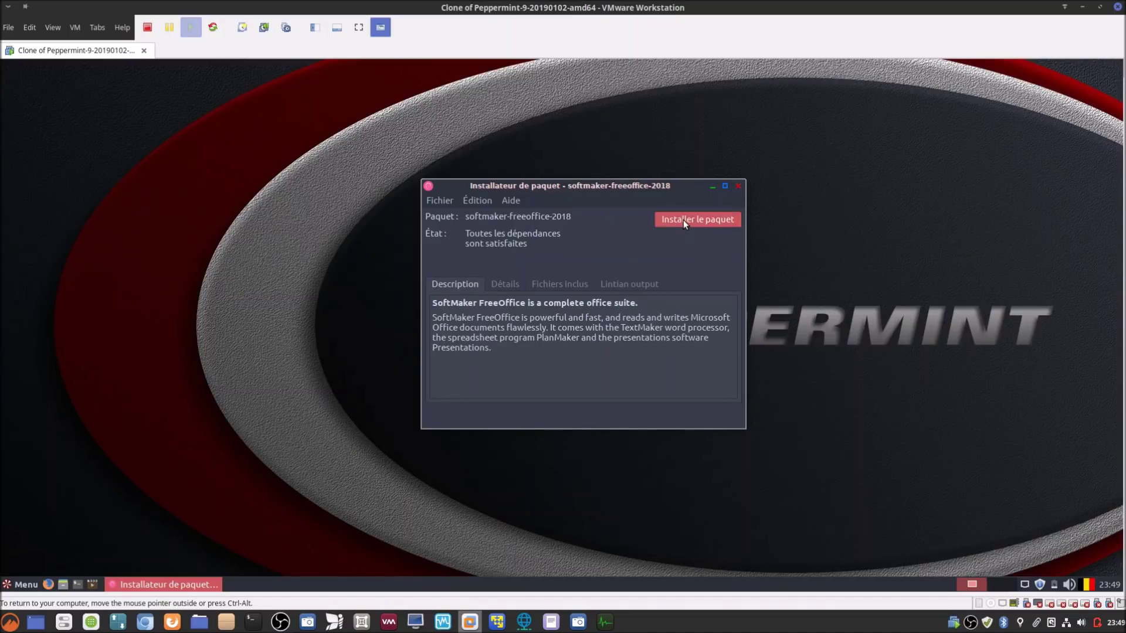
pyautogui.click(684, 220)
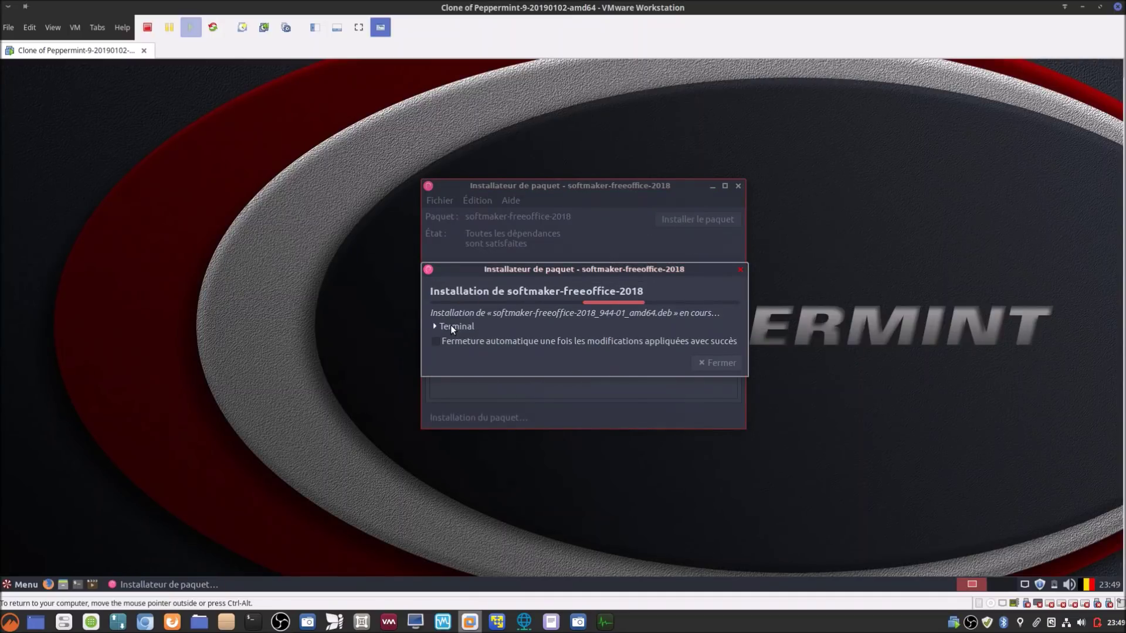
# Step: Show the terminal output and tick 'Fermeture automatique' so GDebi closes after installing
pyautogui.click(450, 325)
pyautogui.moveTo(493, 276); pyautogui.dragTo(403, 154)
pyautogui.click(409, 483)
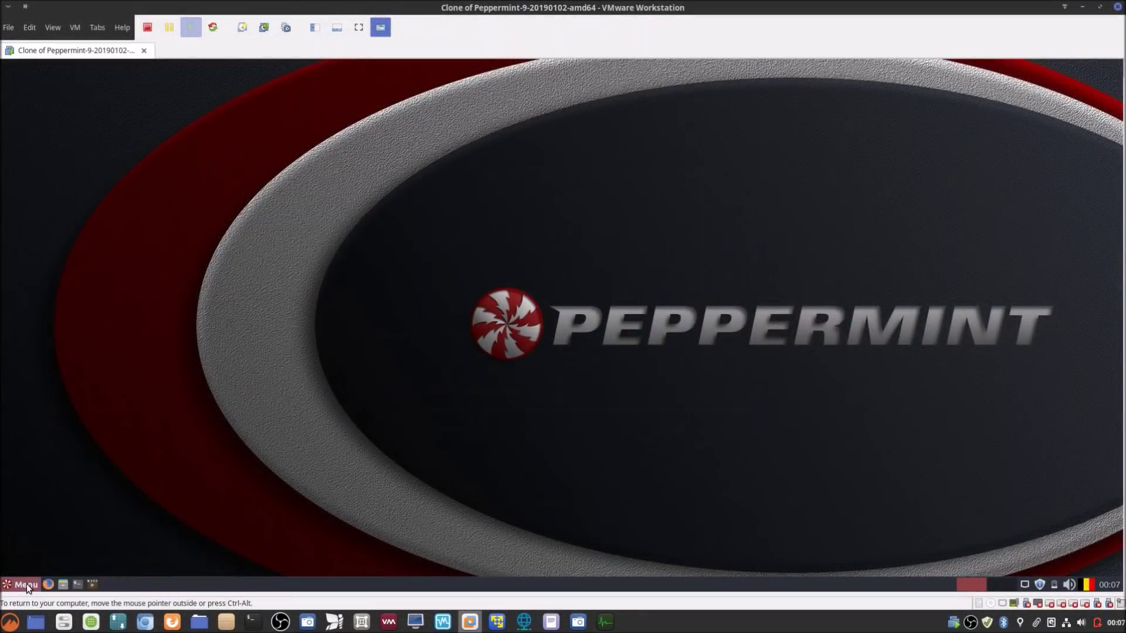
# Step: From the Whisker Menu's Bureautique category, widen the menu and launch FreeOffice 2018 TextMaker
pyautogui.click(29, 585)
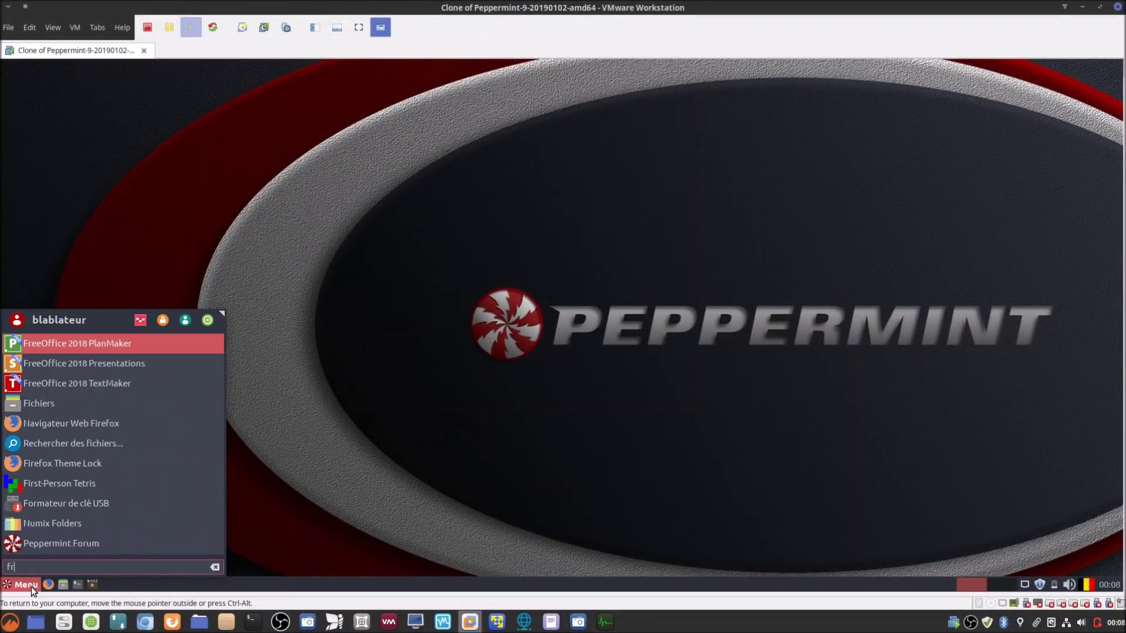
pyautogui.click(427, 383)
pyautogui.click(31, 585)
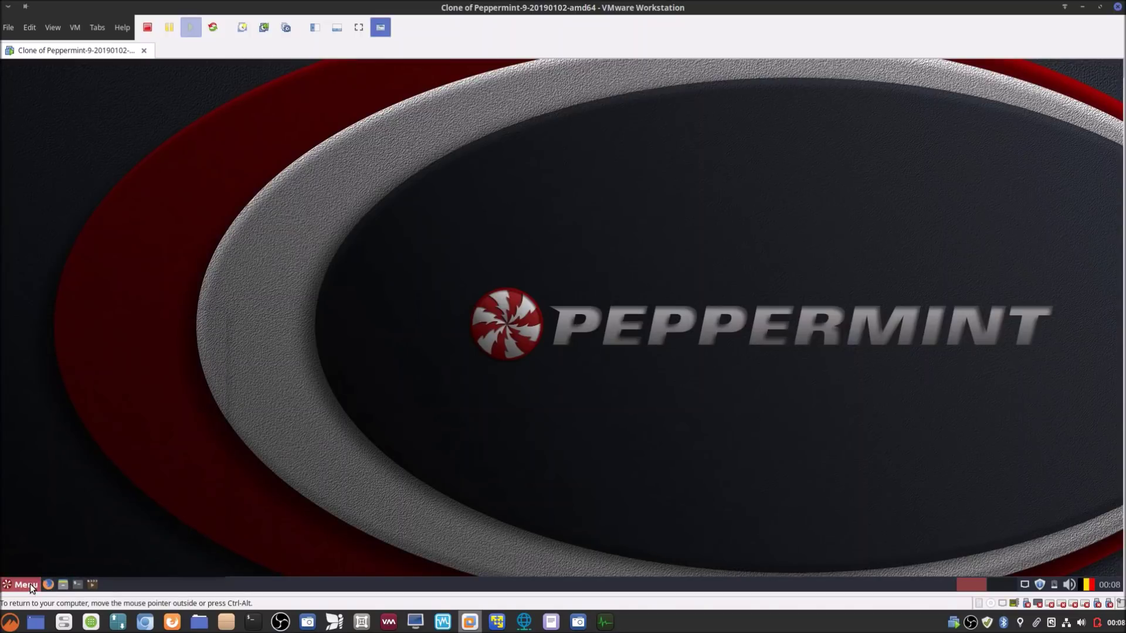
pyautogui.click(53, 400)
pyautogui.click(55, 413)
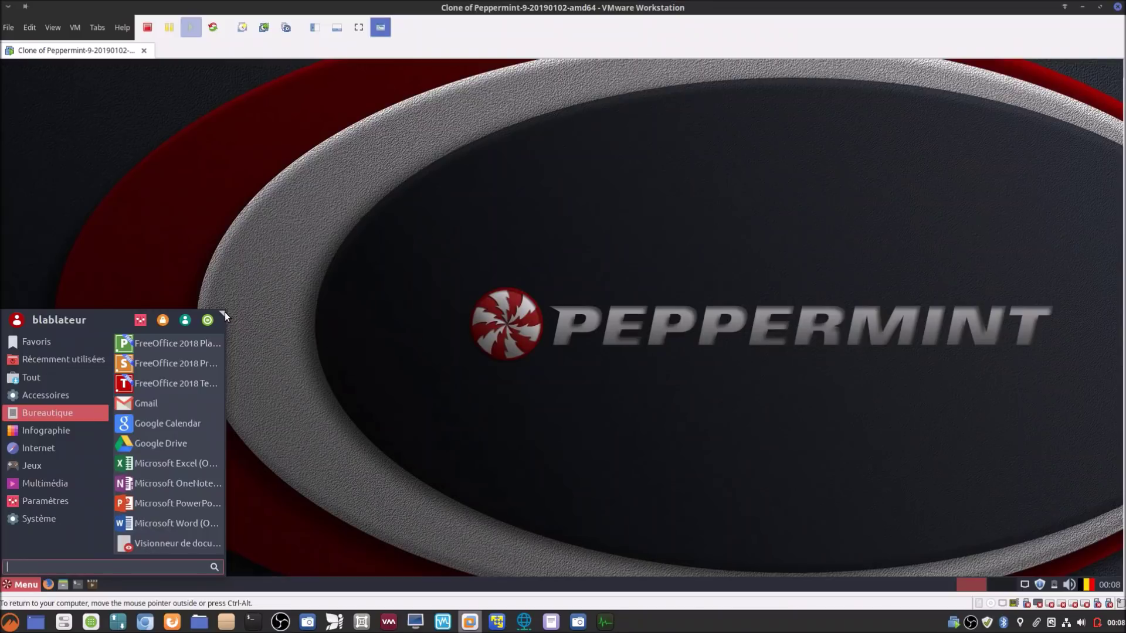
pyautogui.moveTo(223, 313); pyautogui.dragTo(314, 220)
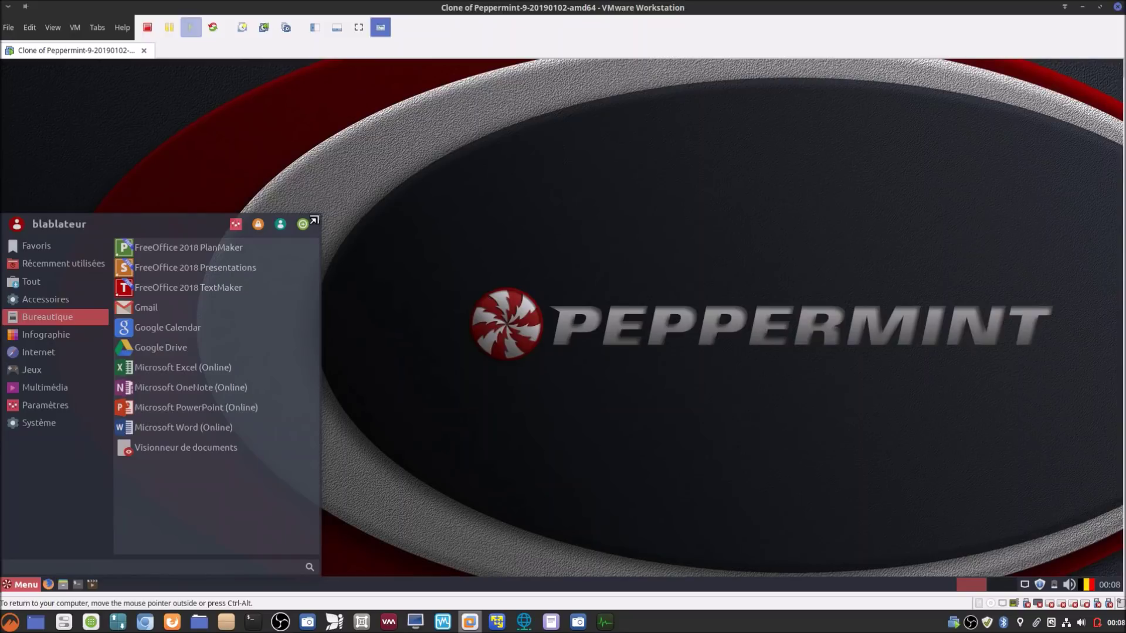
pyautogui.moveTo(314, 220); pyautogui.dragTo(315, 220)
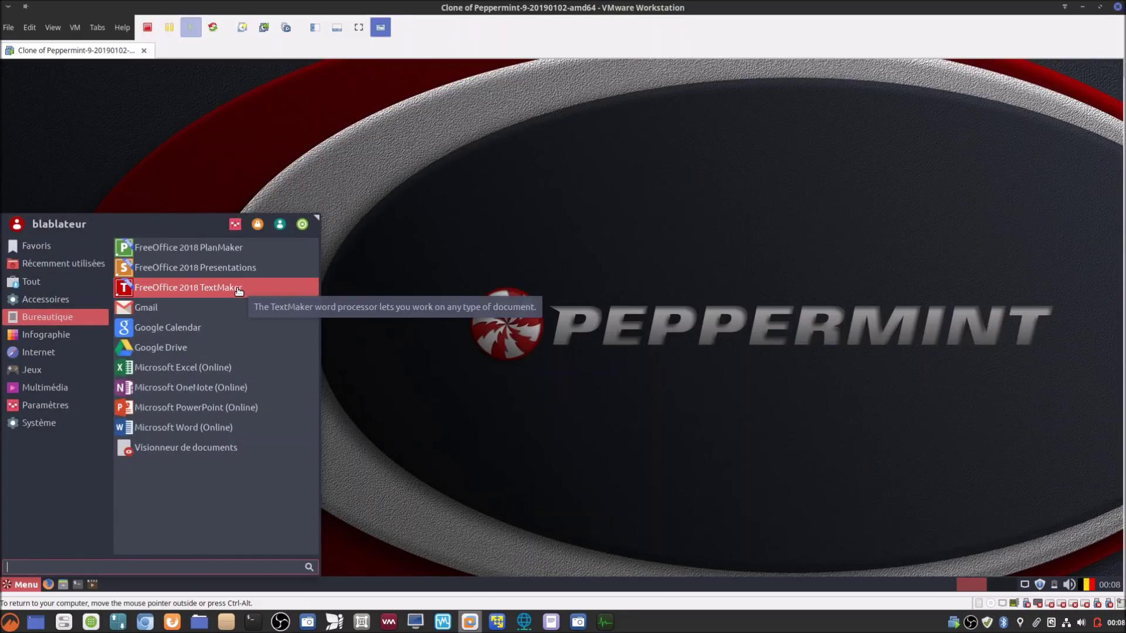
pyautogui.click(238, 288)
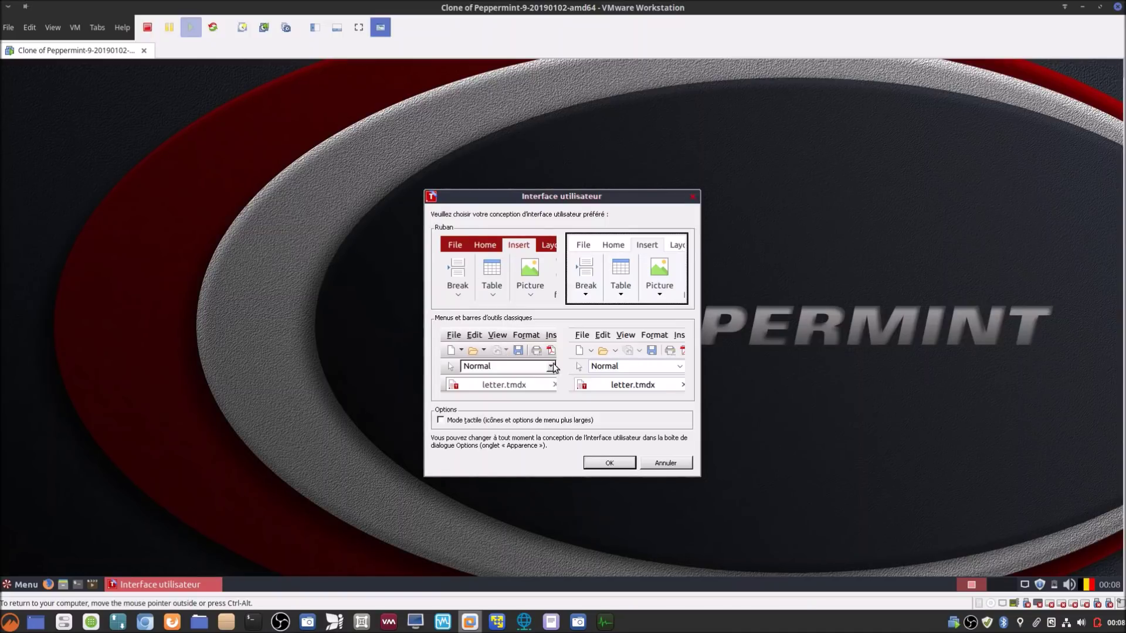
# Step: Choose the red Ruban interface style, move the unlock prompt higher, and switch to the host browser
pyautogui.click(520, 267)
pyautogui.click(608, 463)
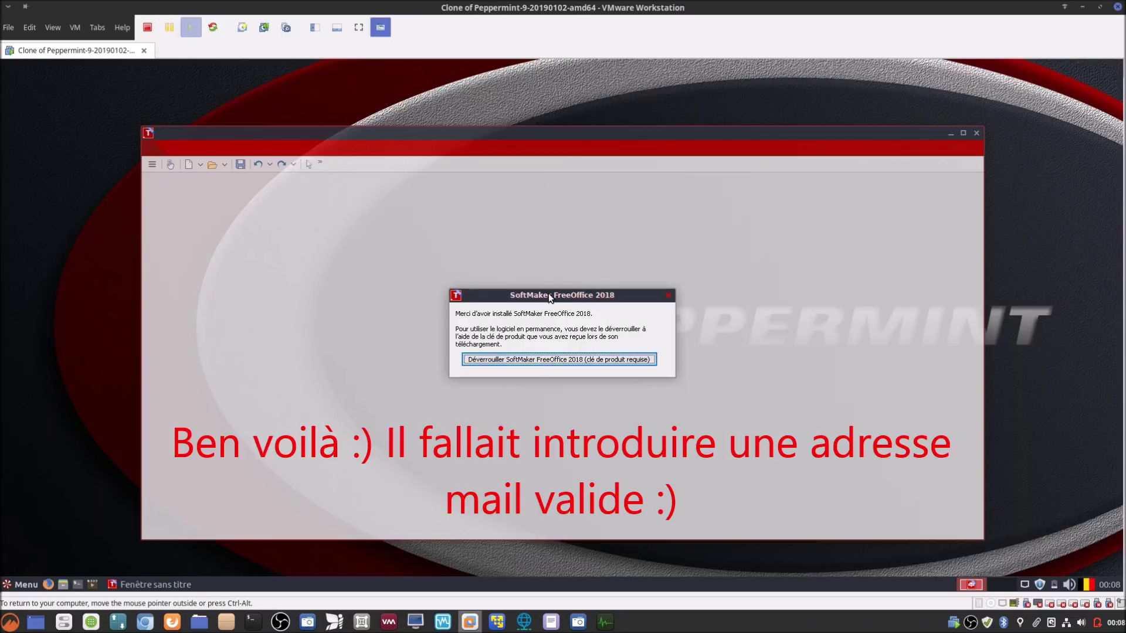
pyautogui.moveTo(549, 296)
pyautogui.mouseDown()
pyautogui.moveTo(560, 251)
pyautogui.moveTo(520, 387)
pyautogui.moveTo(514, 219)
pyautogui.moveTo(646, 352)
pyautogui.moveTo(516, 248)
pyautogui.moveTo(625, 271)
pyautogui.moveTo(525, 276)
pyautogui.moveTo(567, 285)
pyautogui.mouseUp()
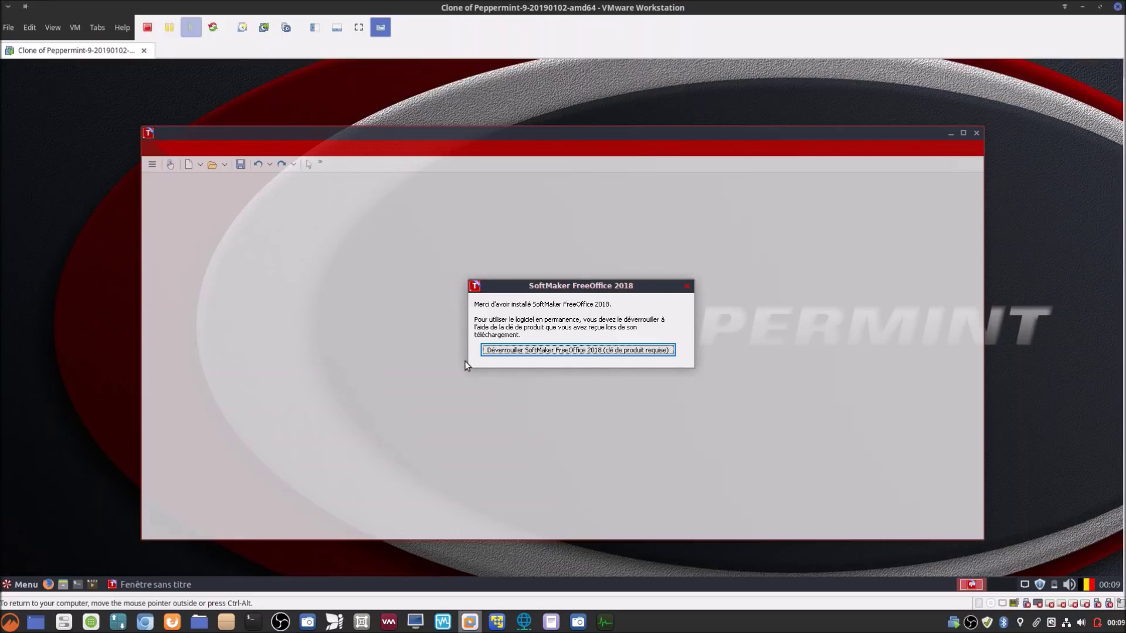
pyautogui.click(147, 621)
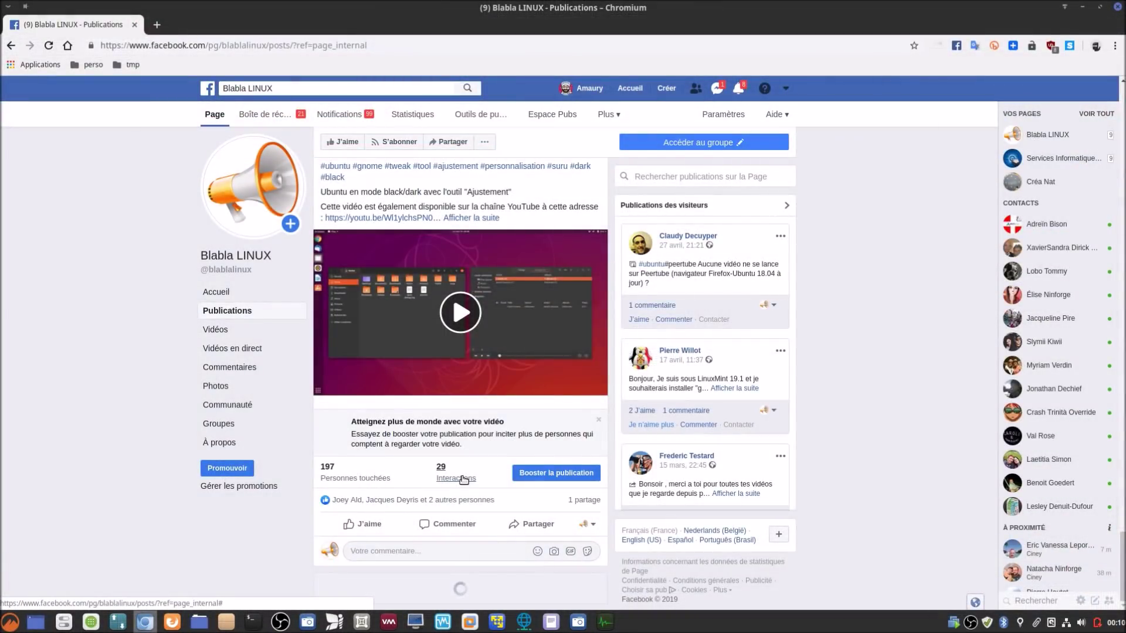
# Step: Scroll to the 29 avril FreeOffice post, expand it, and open its services.anyathome.be link
pyautogui.scroll(-7, 463, 480)
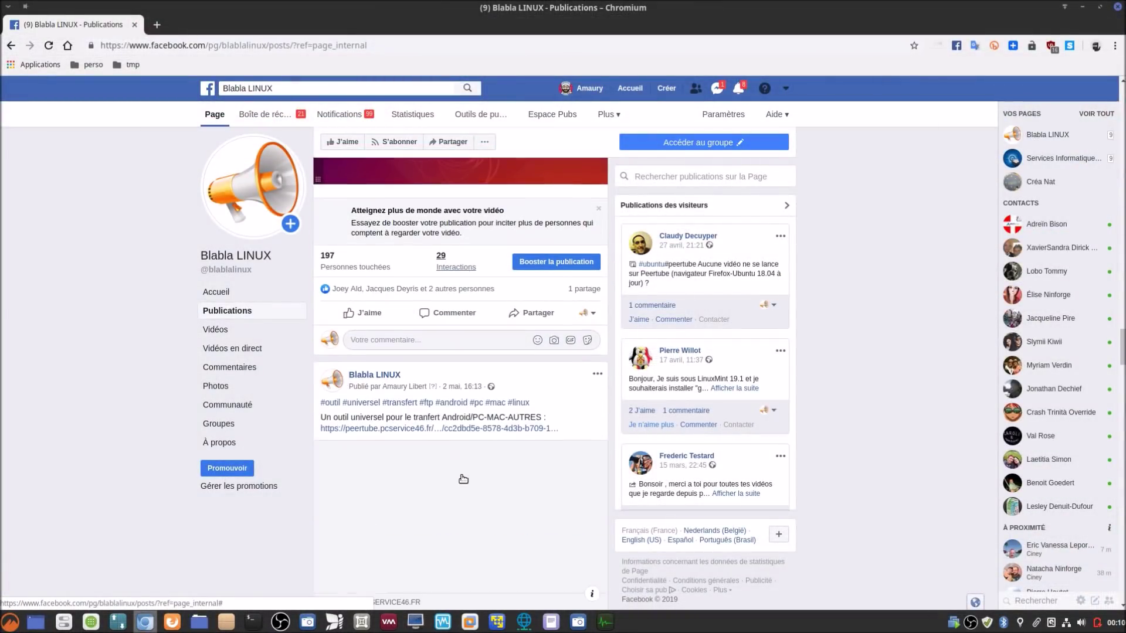
pyautogui.scroll(-20, 463, 479)
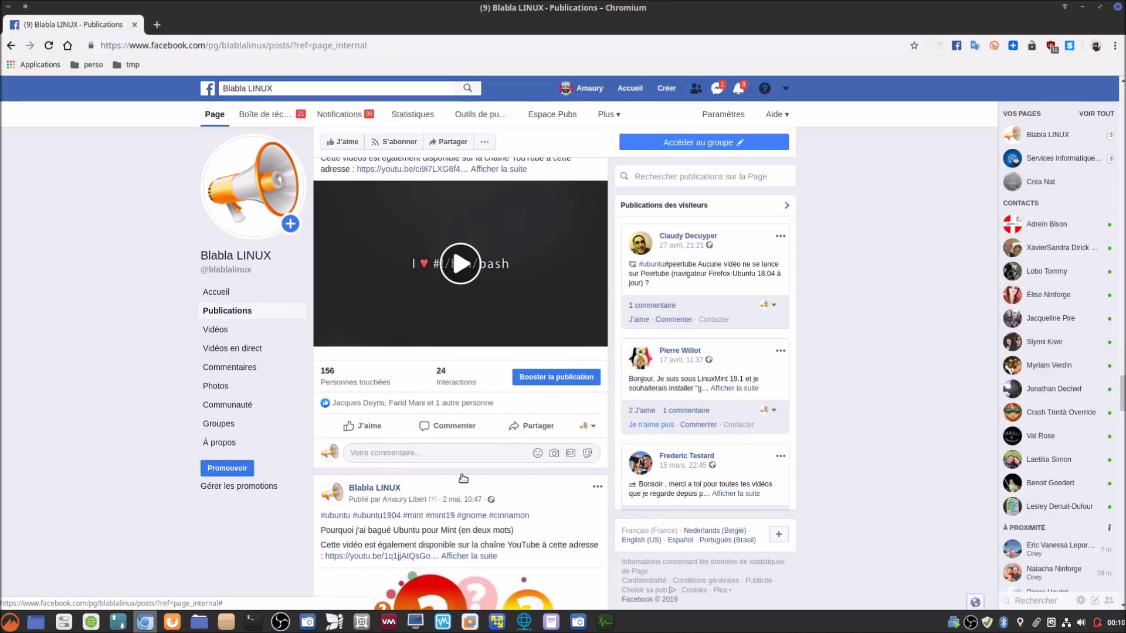
pyautogui.scroll(-3, 464, 480)
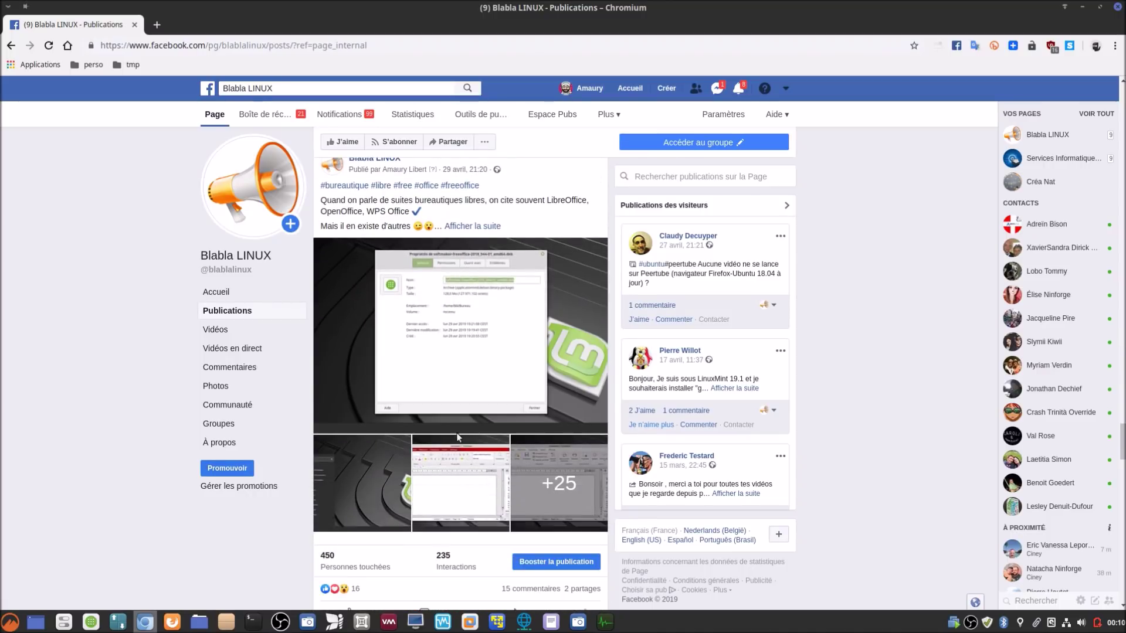
pyautogui.click(477, 228)
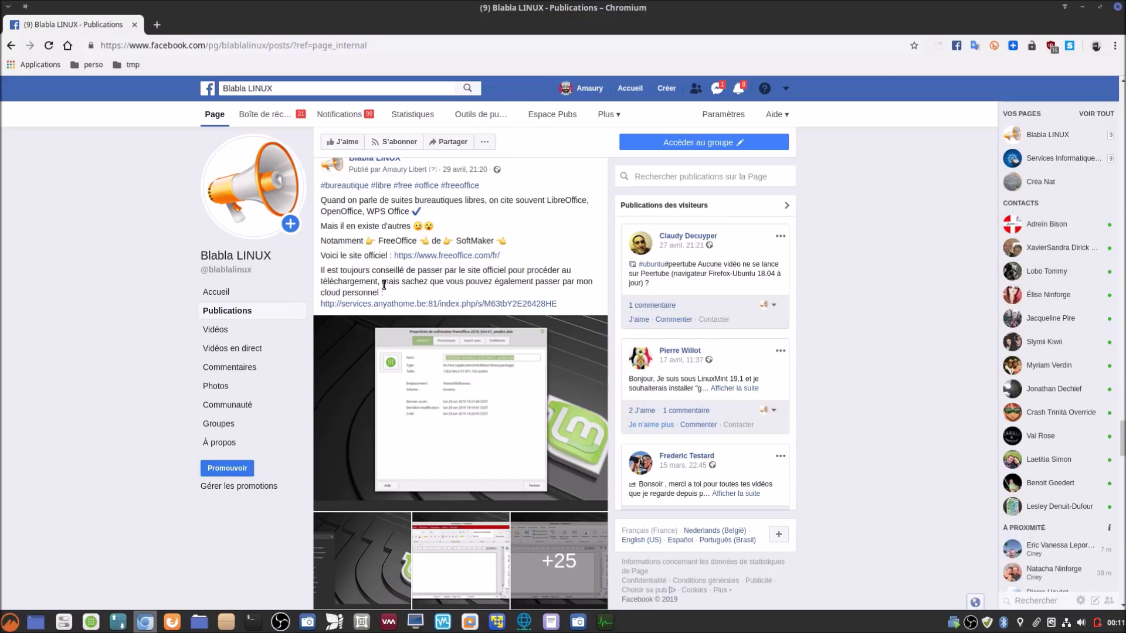
pyautogui.click(443, 304)
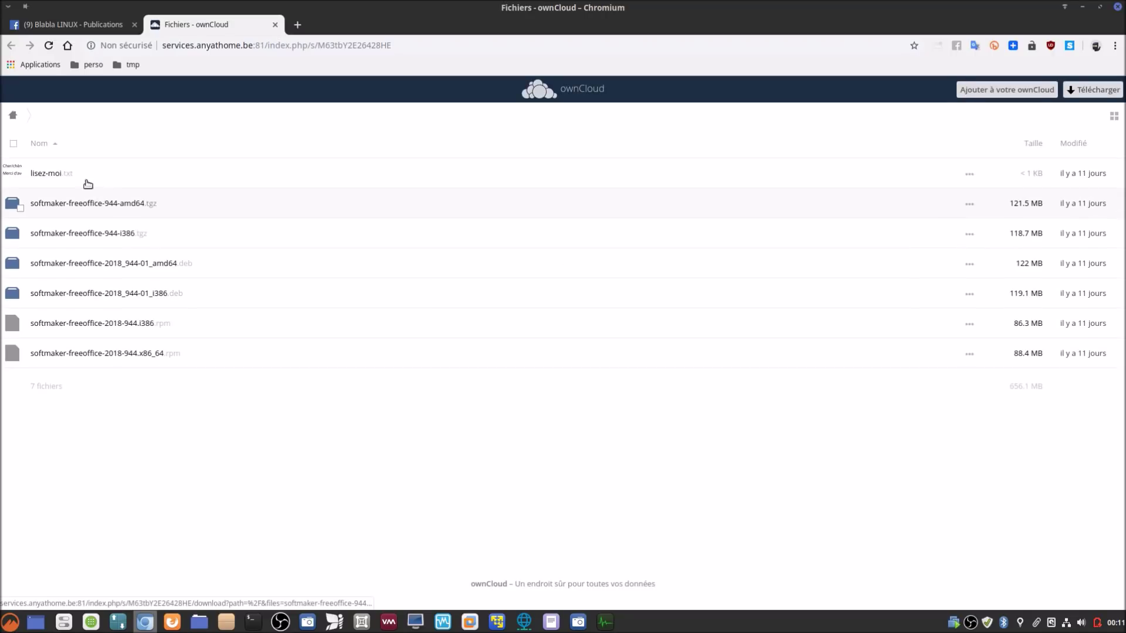
# Step: Save lisez-moi.txt from the ownCloud FreeOffice share into the Documents folder
pyautogui.click(56, 176)
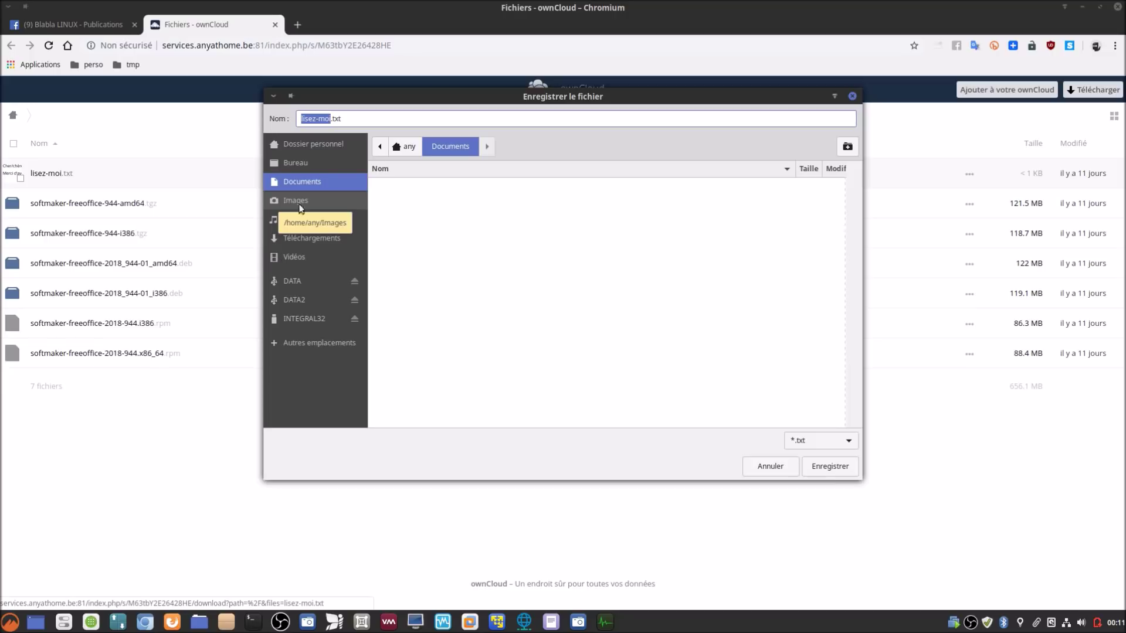
pyautogui.click(833, 469)
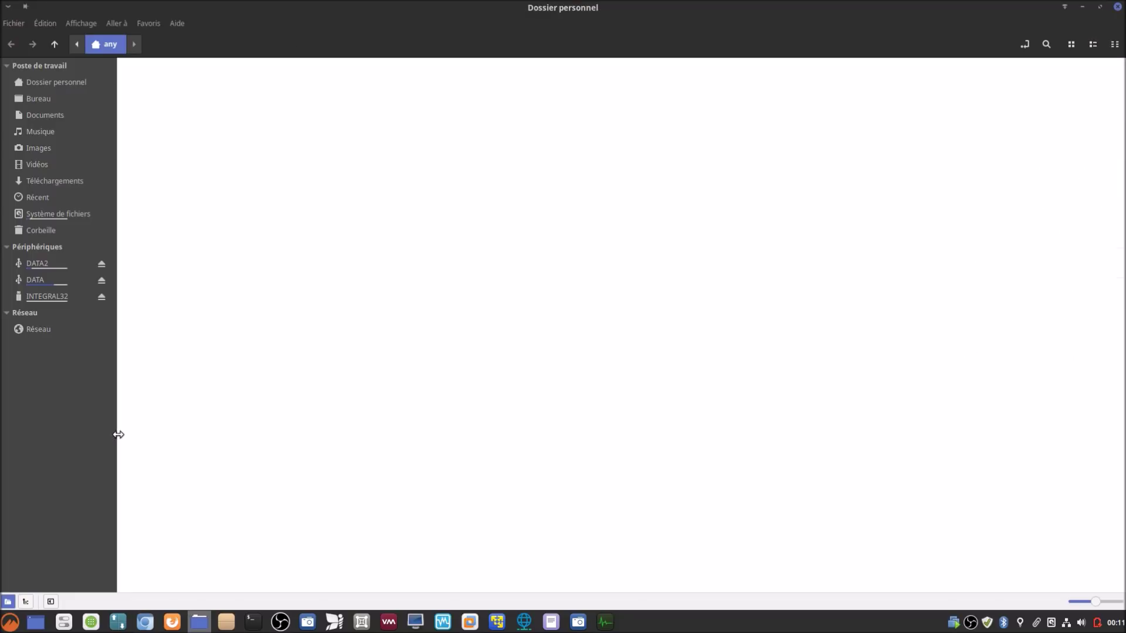
# Step: Open the Documents folder and the downloaded lisez-moi.txt file
pyautogui.click(396, 88)
pyautogui.doubleClick(396, 88)
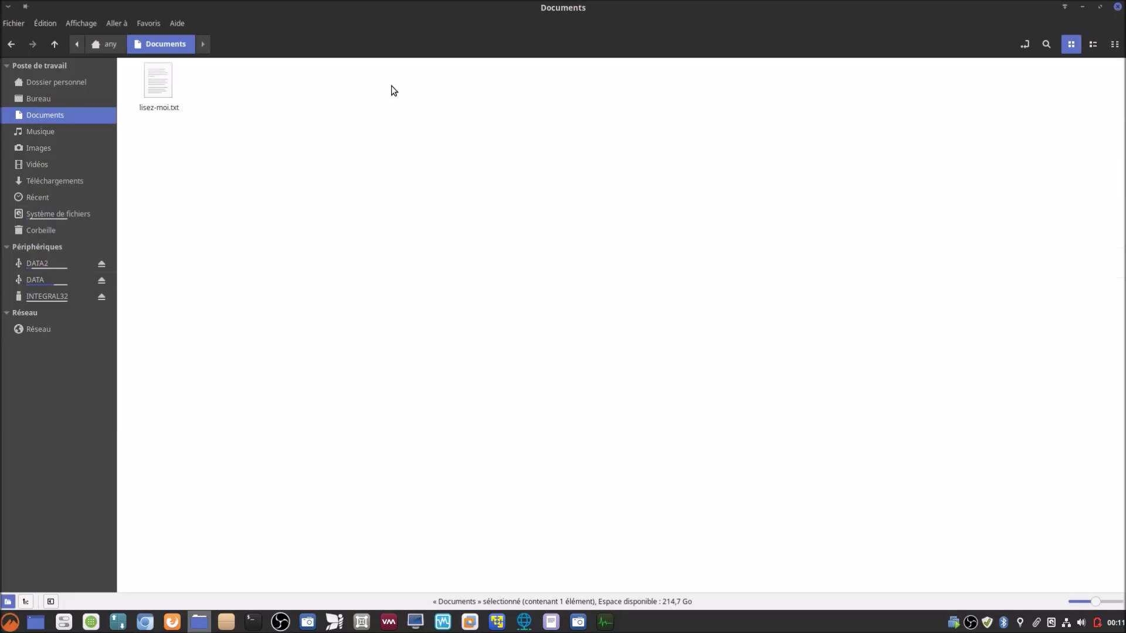
pyautogui.click(163, 84)
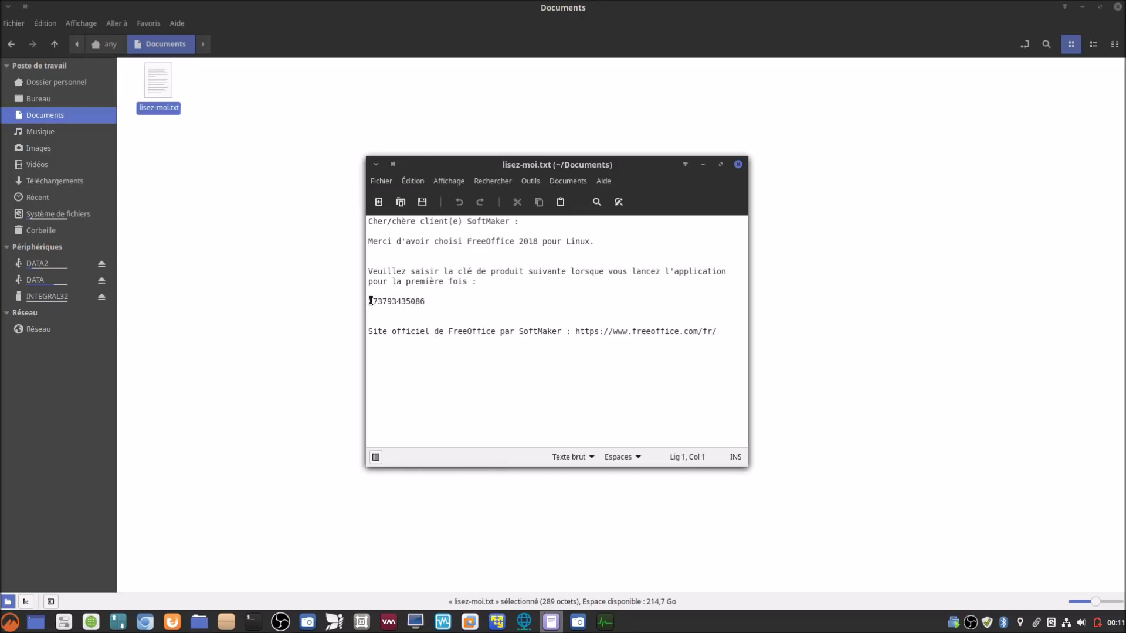
# Step: Copy the FreeOffice product key from the text and return to the VMware window
pyautogui.moveTo(370, 302); pyautogui.dragTo(432, 301)
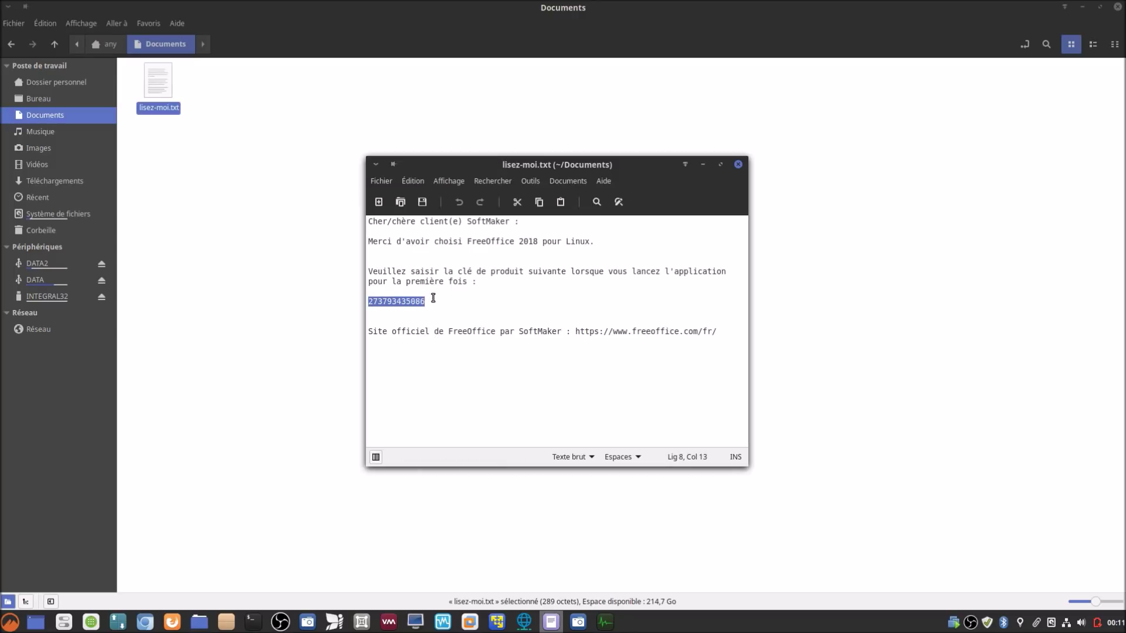
pyautogui.rightClick(394, 304)
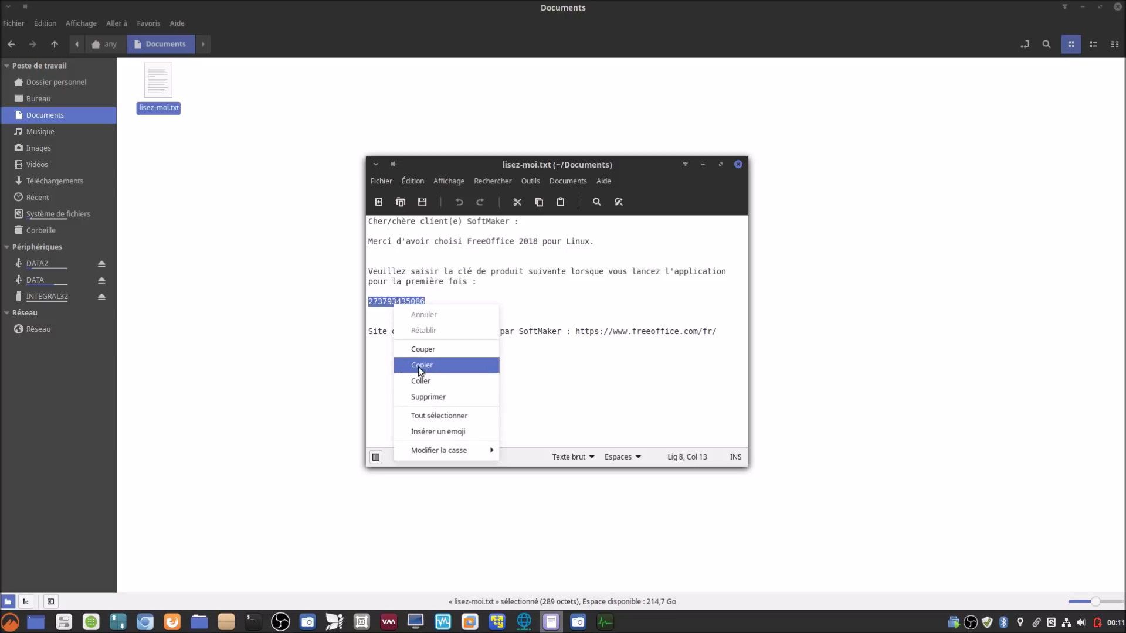
pyautogui.click(420, 368)
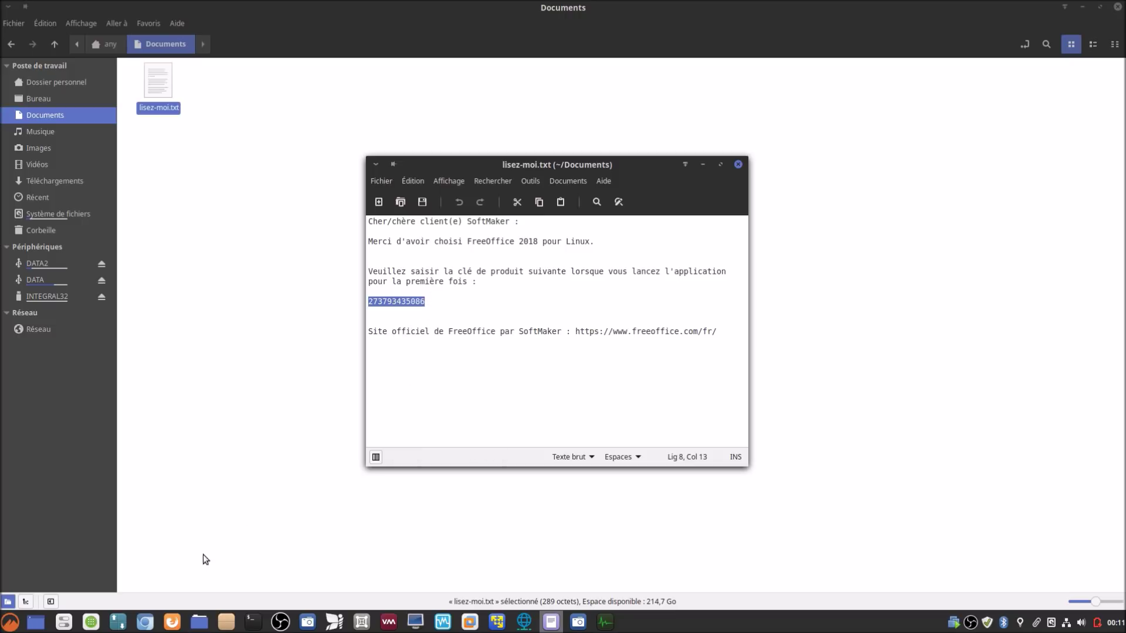
pyautogui.moveTo(470, 622)
pyautogui.click(469, 570)
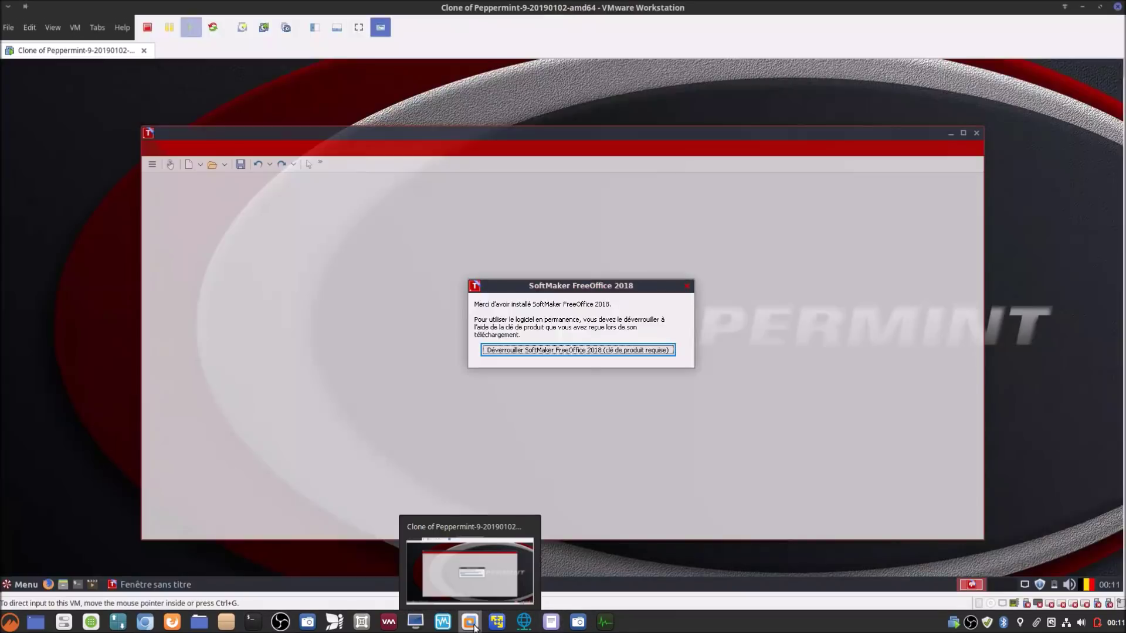
# Step: Paste the copied product key into the Déverrouiller prompt and confirm with OK
pyautogui.click(540, 350)
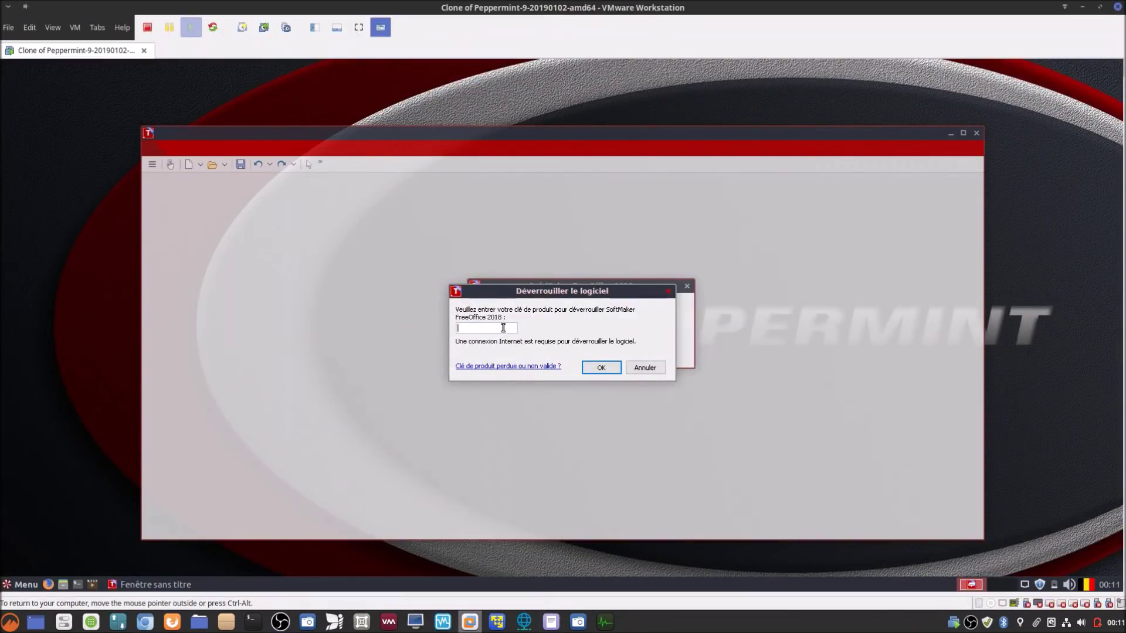
pyautogui.rightClick(502, 327)
pyautogui.click(526, 332)
pyautogui.click(595, 367)
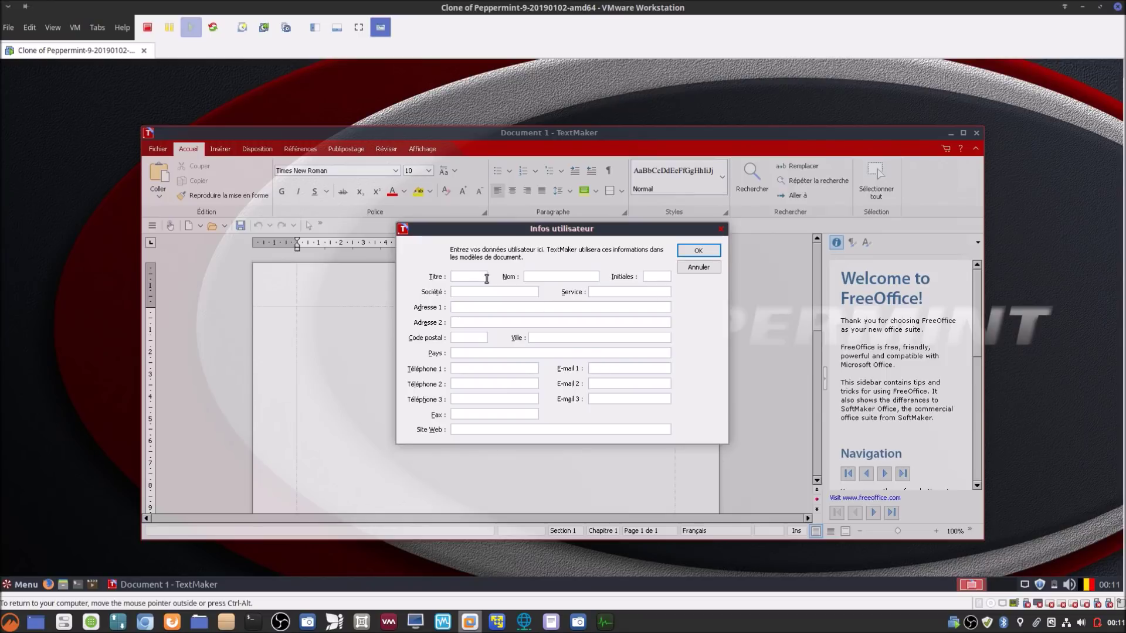
# Step: Cancel the Infos utilisateur form and reposition the TextMaker window
pyautogui.click(708, 267)
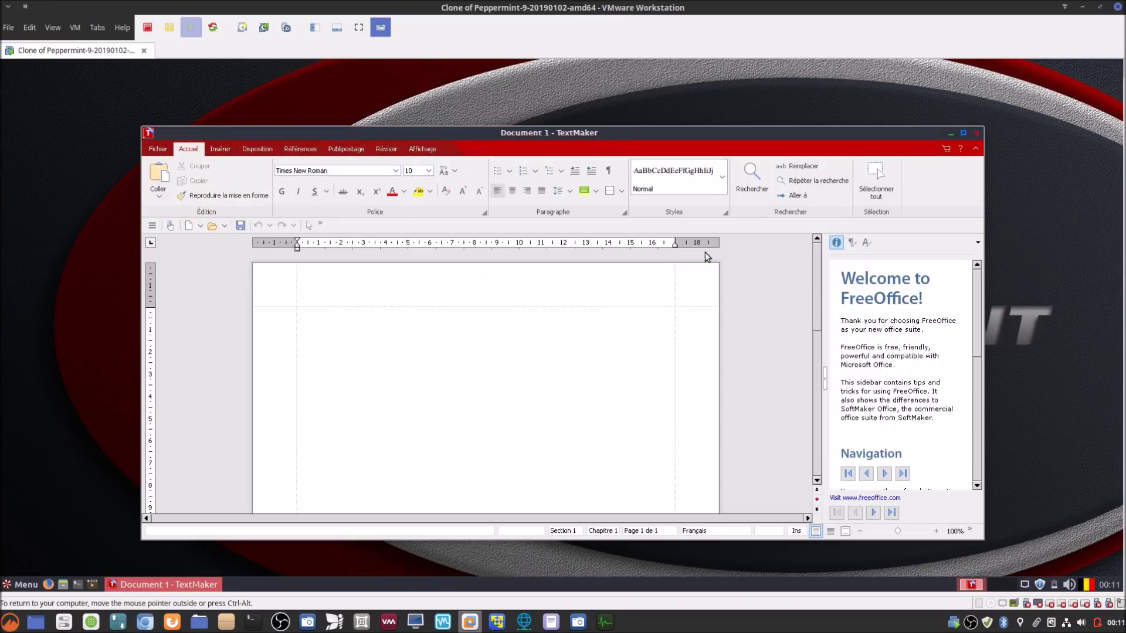
pyautogui.moveTo(891, 131); pyautogui.dragTo(918, 98)
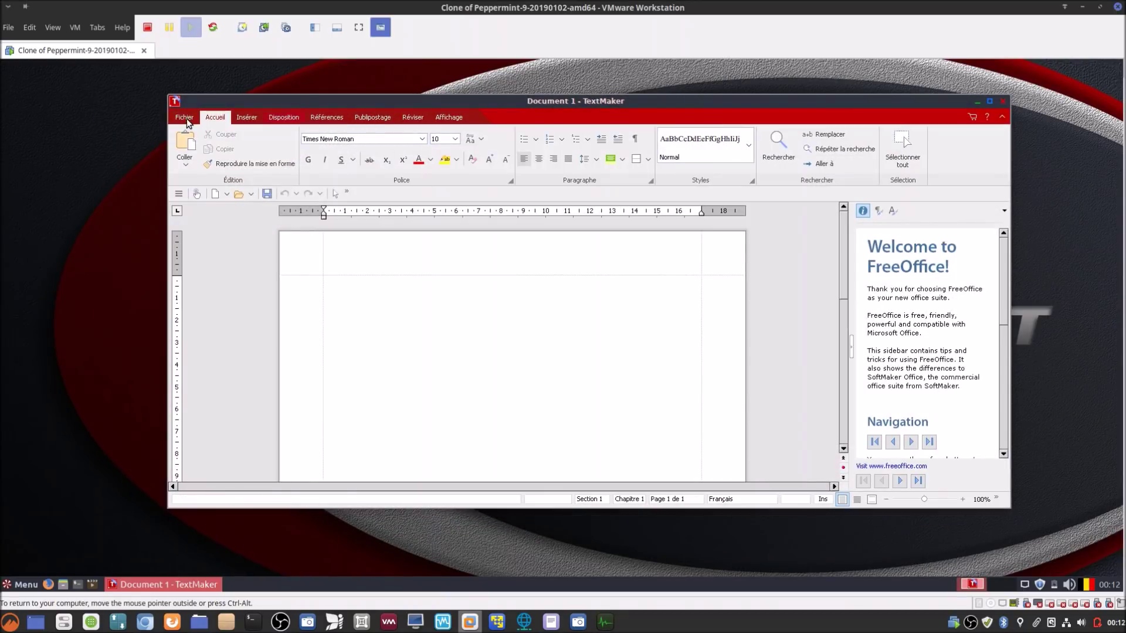
pyautogui.moveTo(305, 101); pyautogui.dragTo(307, 115)
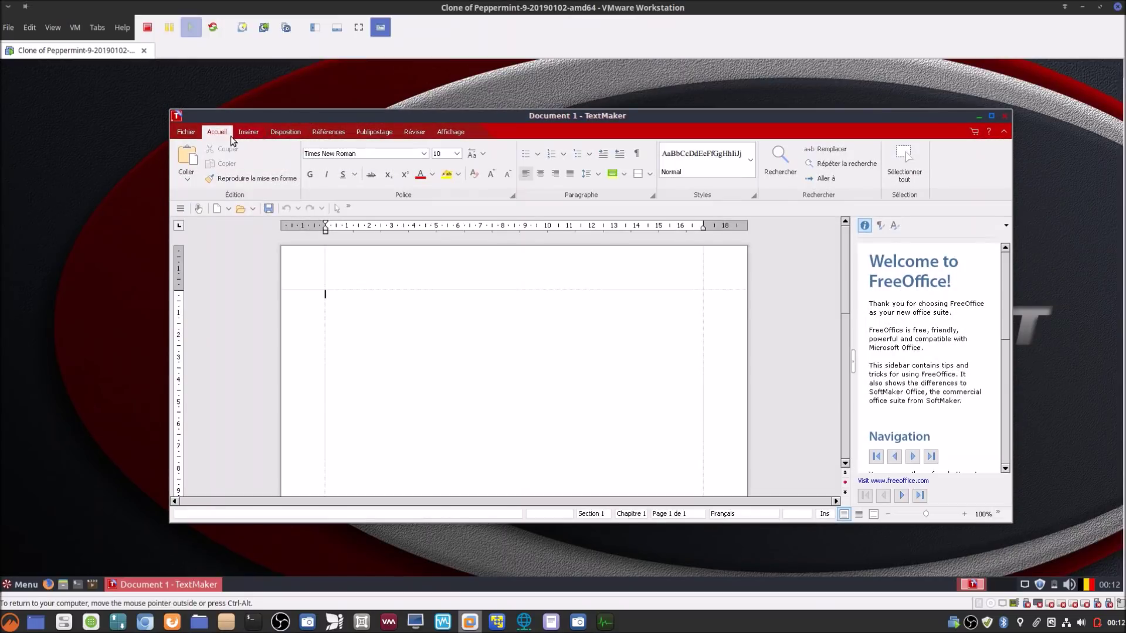
# Step: Switch TextMaker to the white Ruban style via Fichier > Personnaliser and accept the restart
pyautogui.click(452, 132)
pyautogui.click(185, 132)
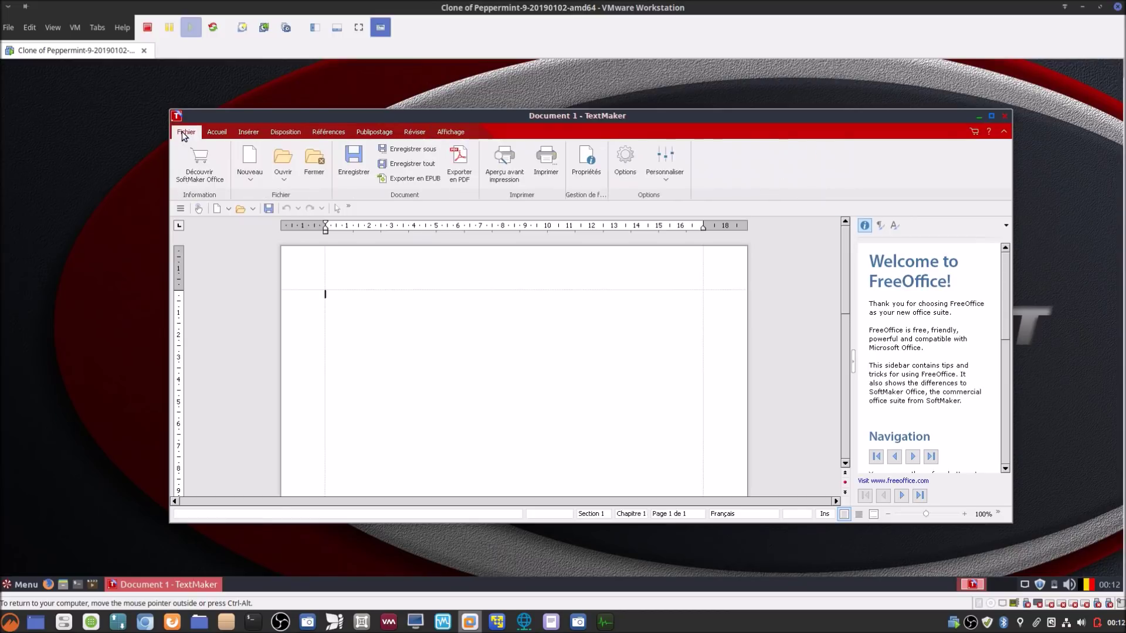
pyautogui.click(677, 176)
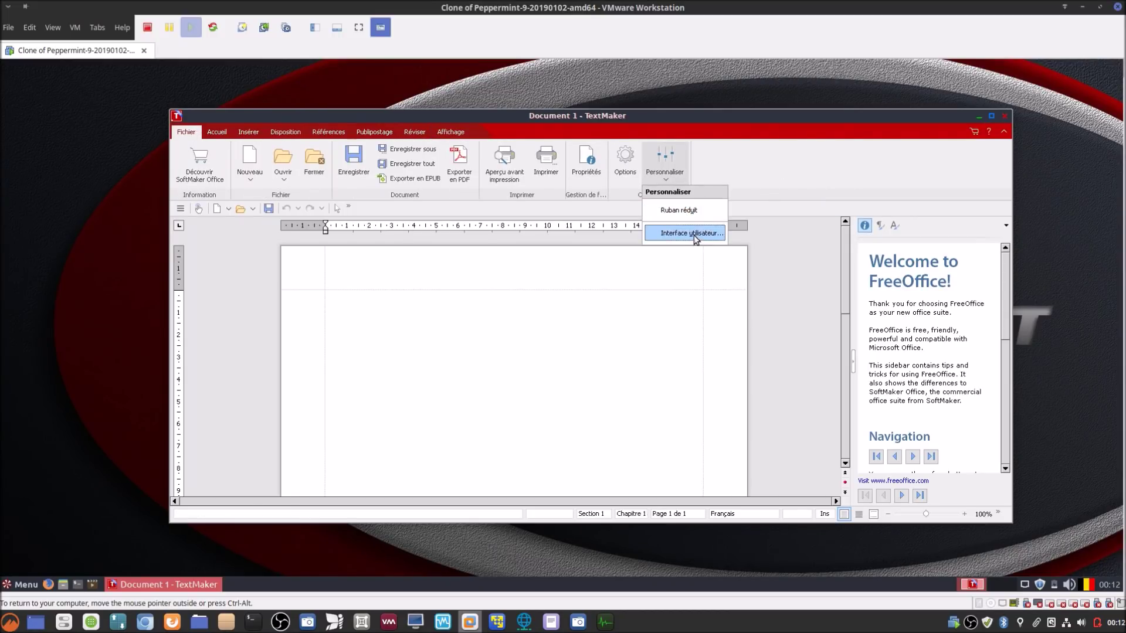
pyautogui.click(694, 234)
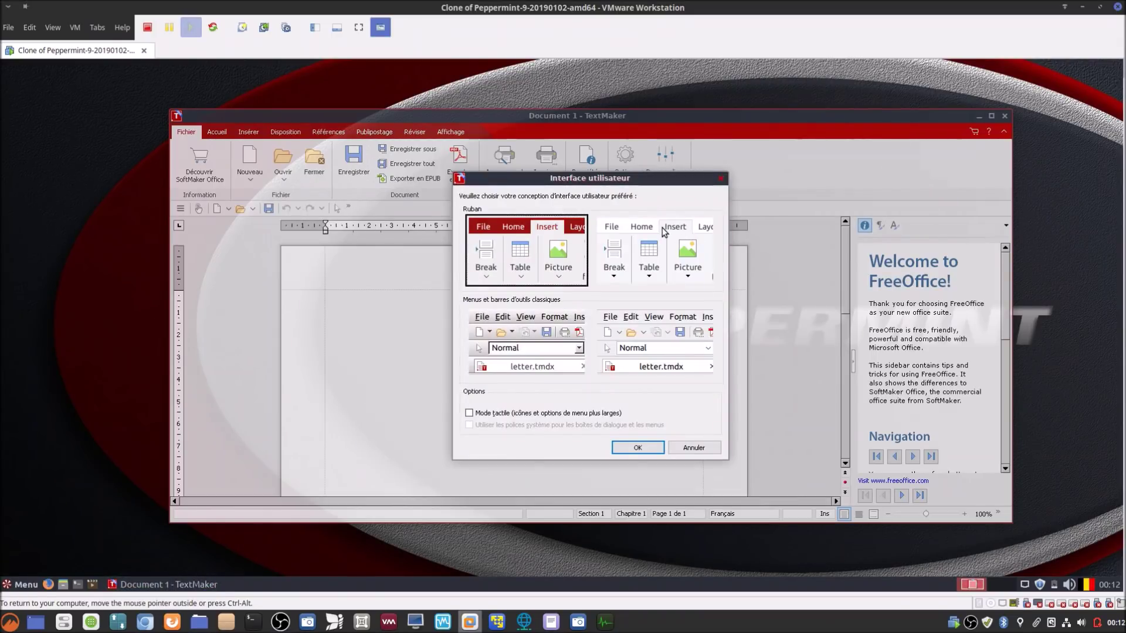
pyautogui.click(664, 231)
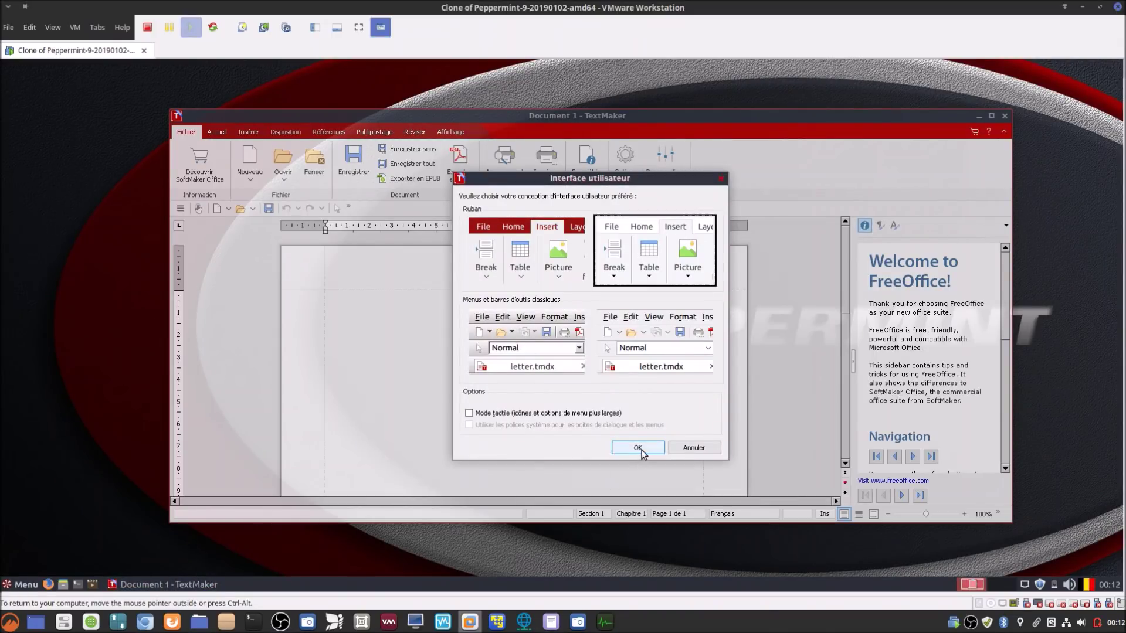
pyautogui.click(634, 447)
pyautogui.click(561, 341)
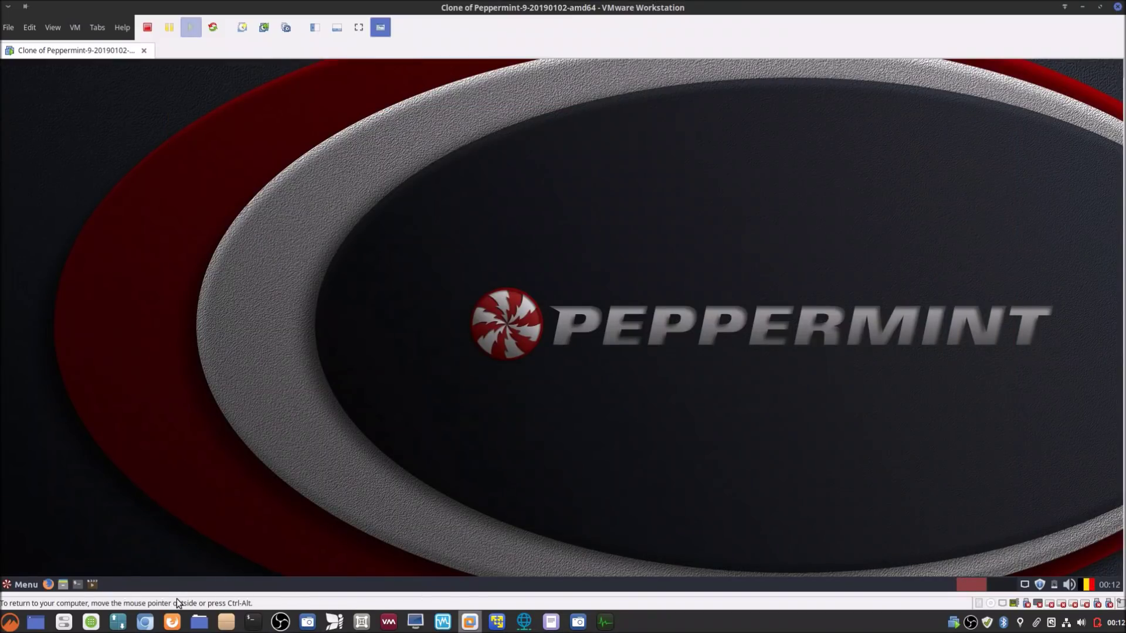
# Step: Back in the VM, pick TextMaker's classic menus-and-toolbars design and accept the restart
pyautogui.click(145, 621)
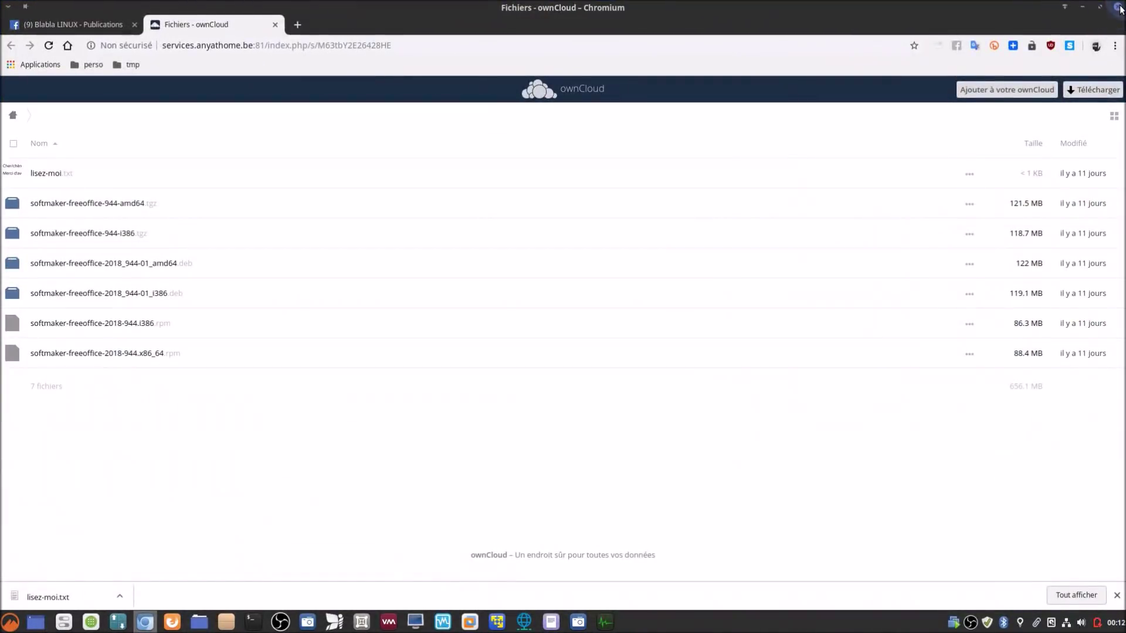
pyautogui.hotkey('alt', 'Tab')
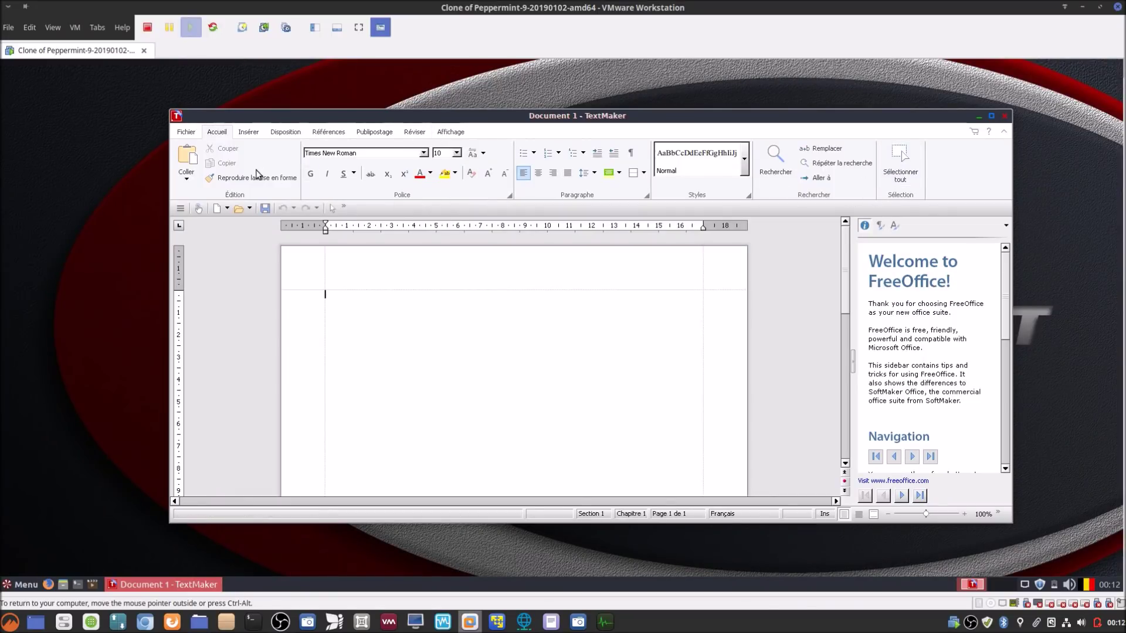
pyautogui.click(186, 131)
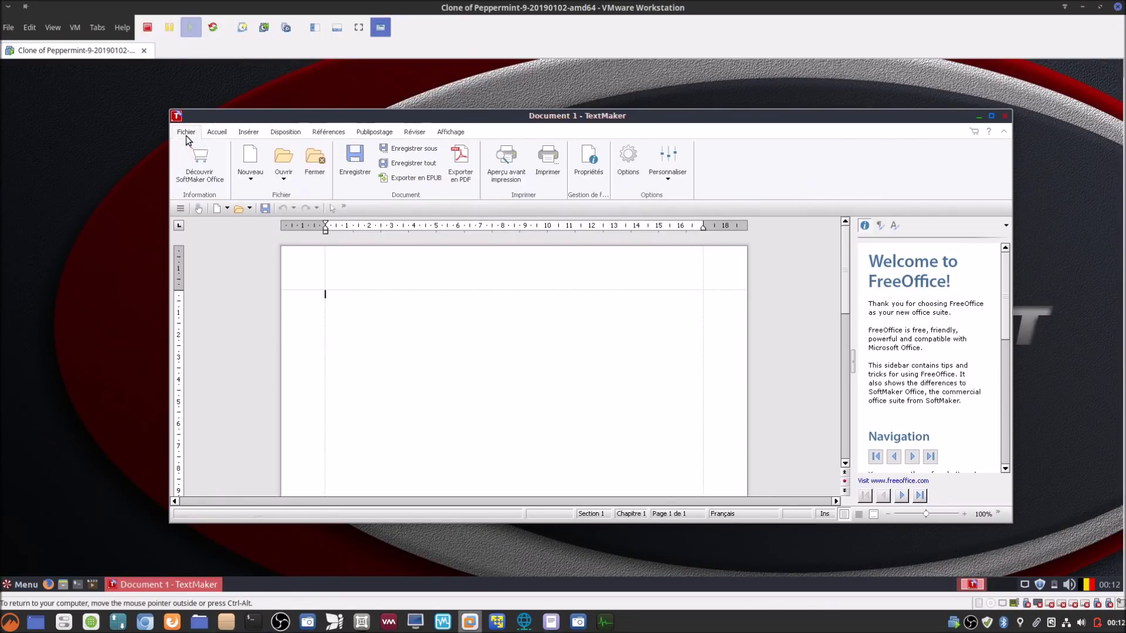
pyautogui.click(666, 176)
pyautogui.click(685, 232)
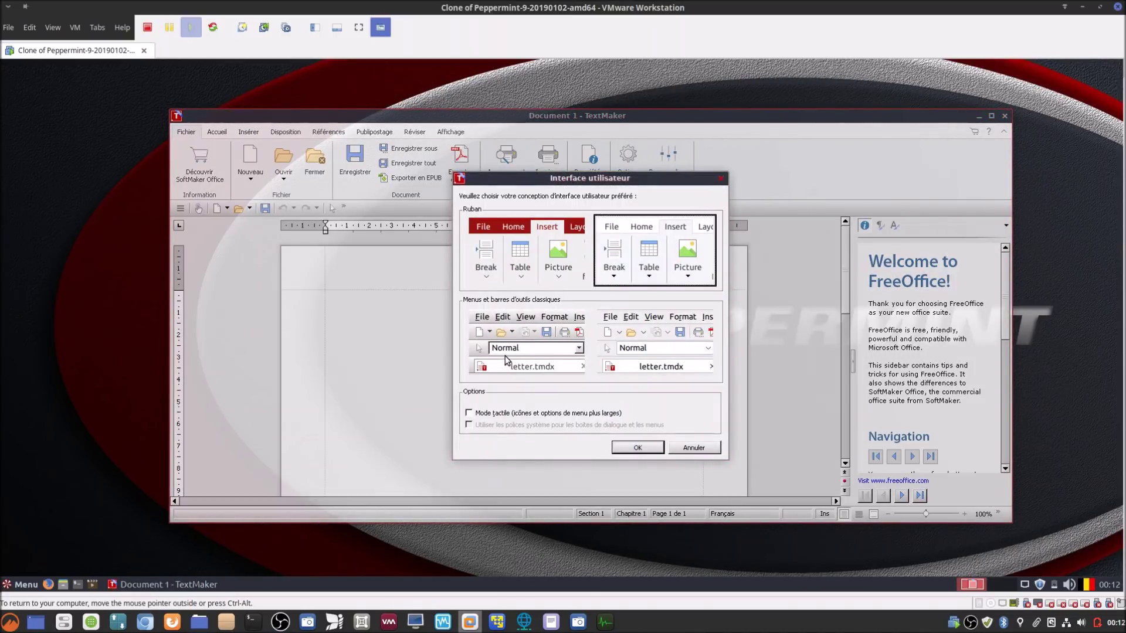
pyautogui.click(524, 346)
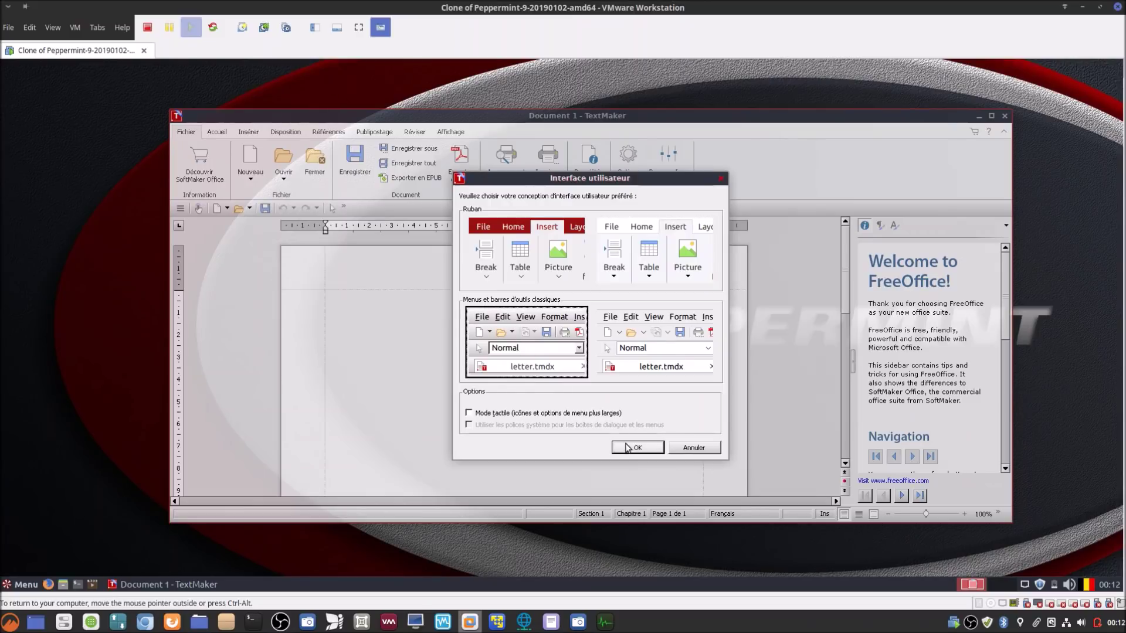
pyautogui.click(637, 447)
pyautogui.click(566, 337)
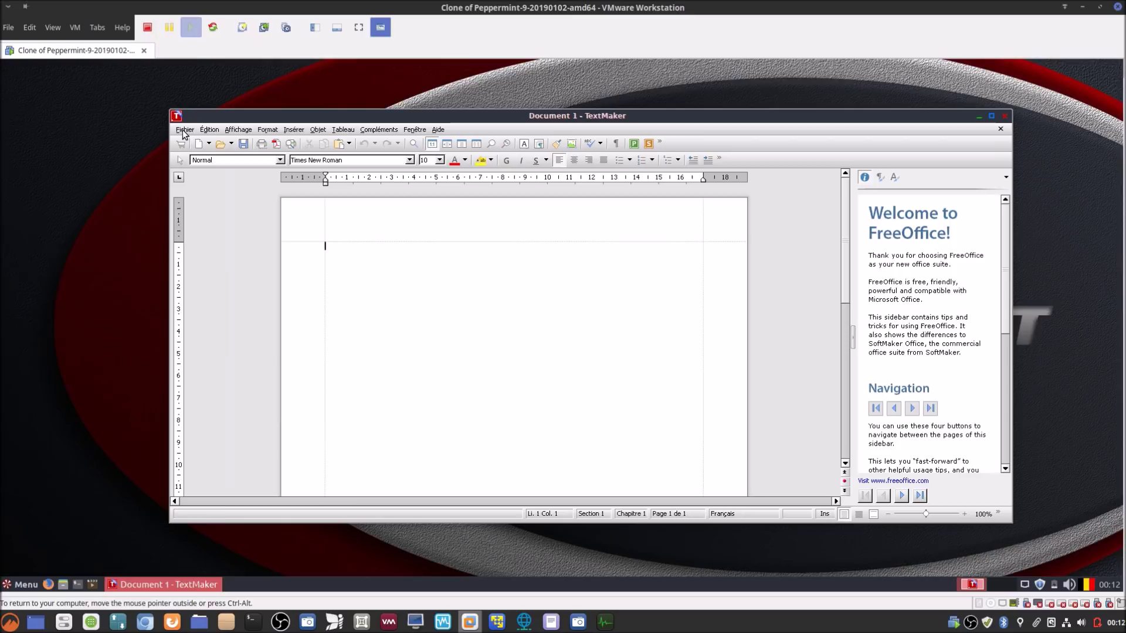
# Step: Browse the classic Fichier, Édition, Format and Compléments menus of the restarted TextMaker
pyautogui.click(185, 130)
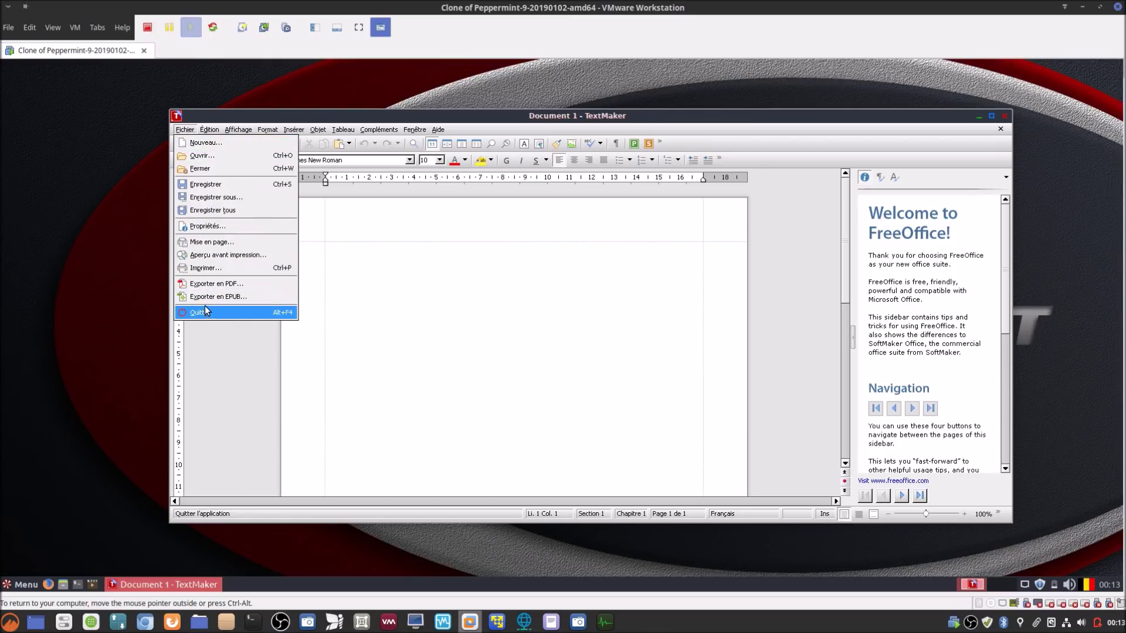
pyautogui.moveTo(216, 129)
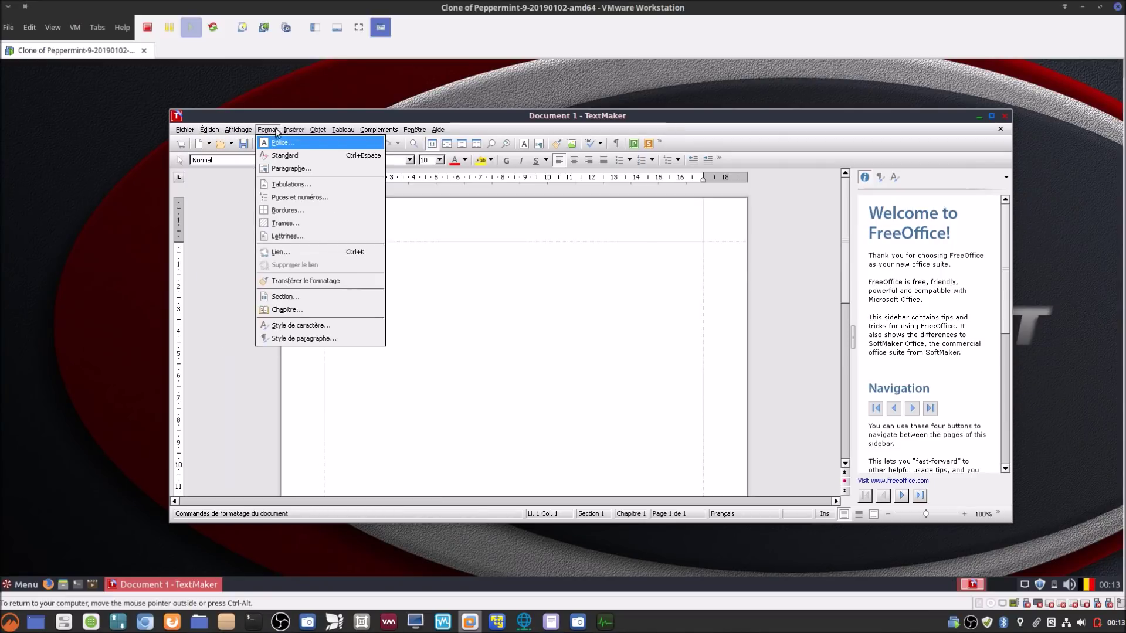
pyautogui.moveTo(385, 130)
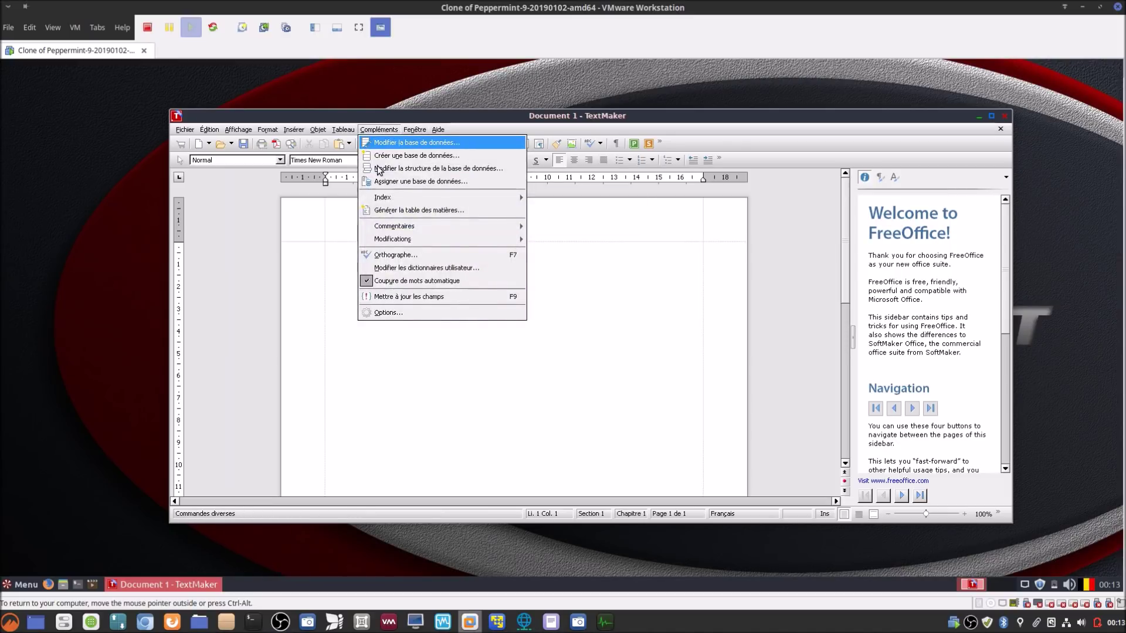
# Step: In Compléments > Options > Apparence, switch to the other classic menus design
pyautogui.click(392, 312)
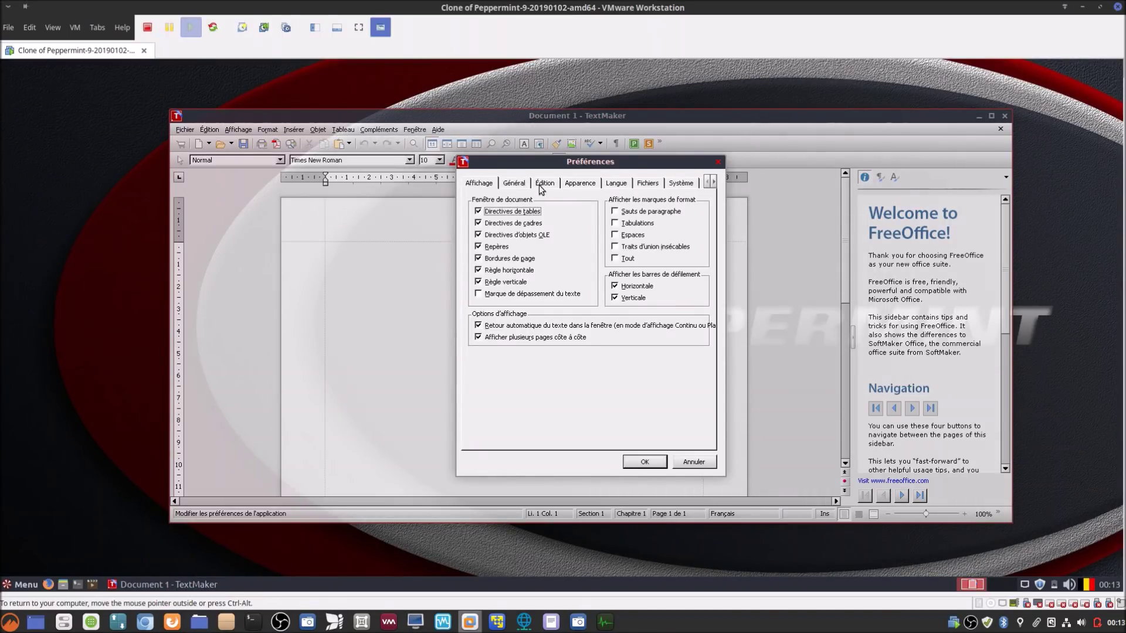
pyautogui.click(579, 183)
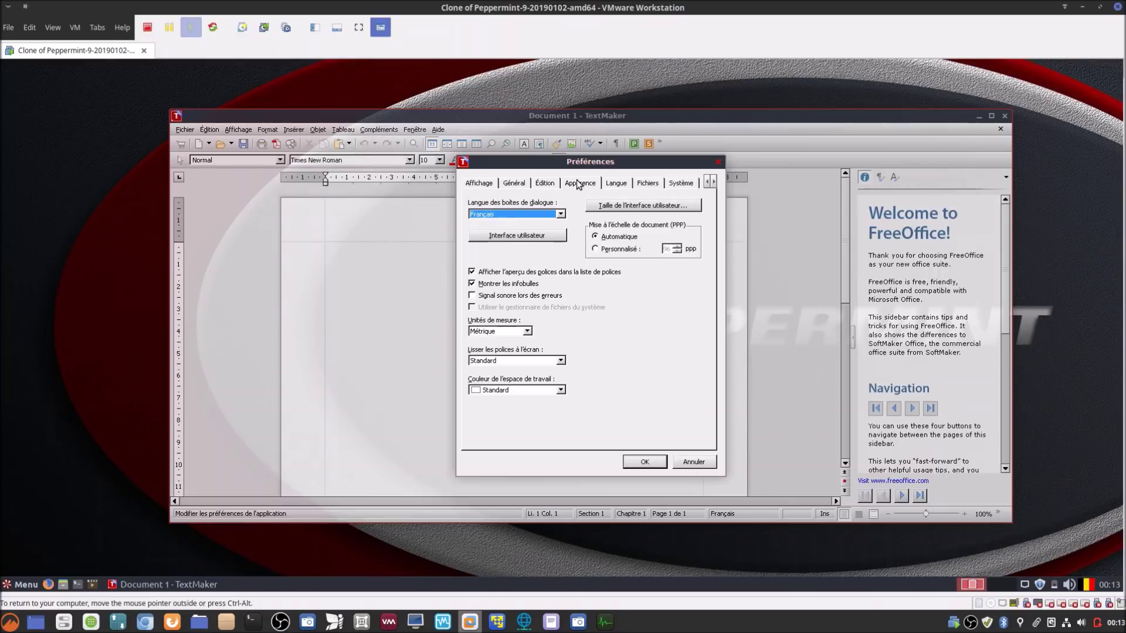
pyautogui.click(549, 237)
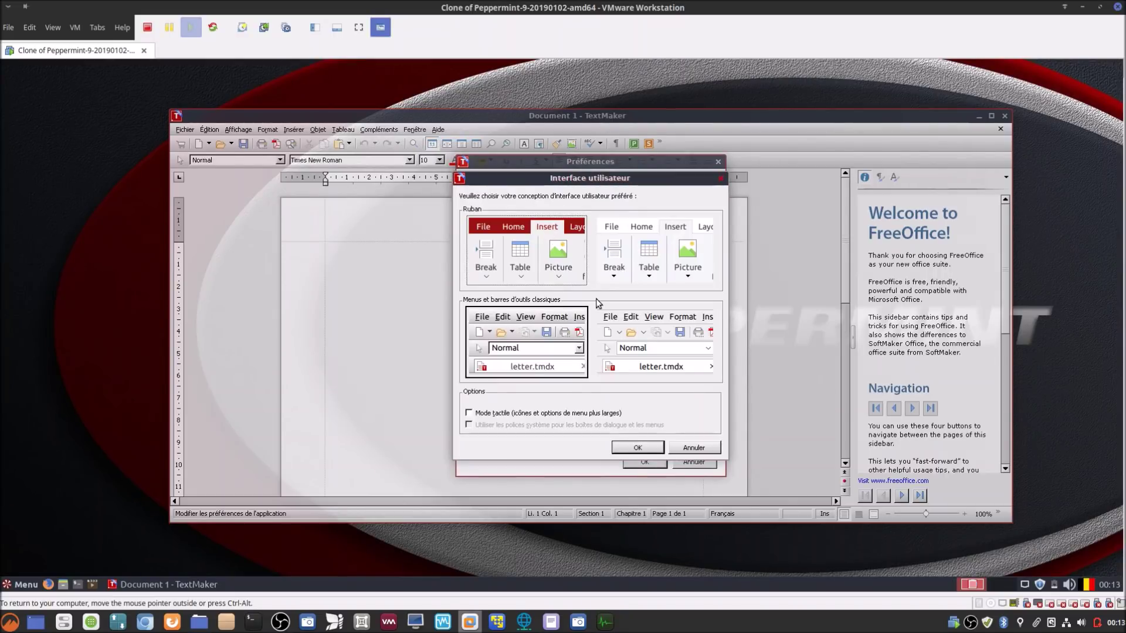
pyautogui.click(628, 332)
pyautogui.click(627, 449)
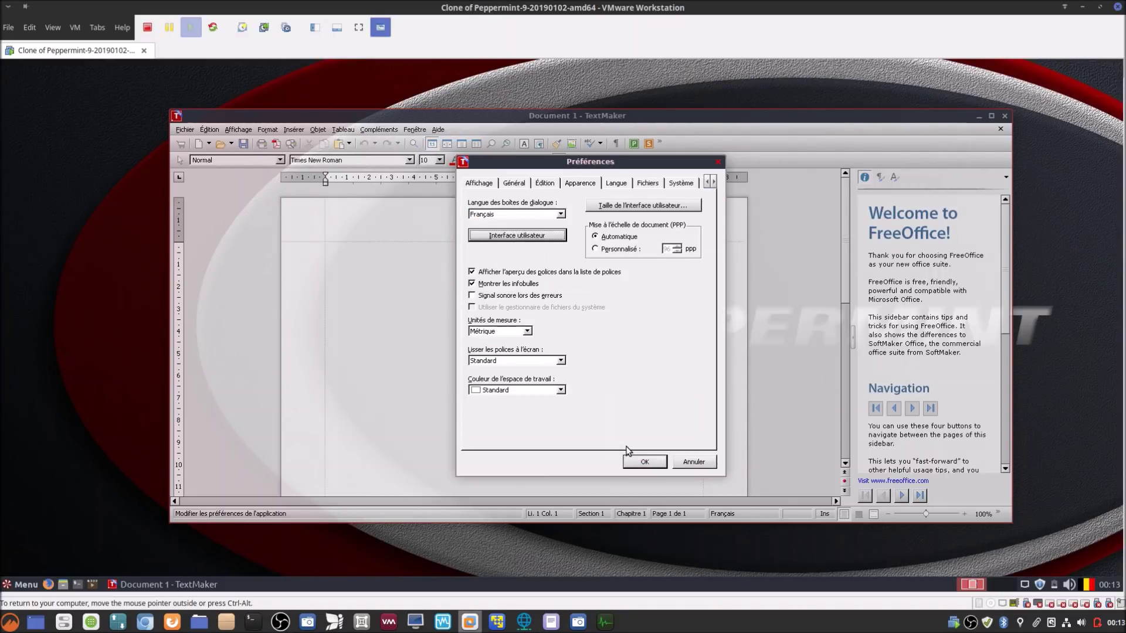
pyautogui.click(639, 465)
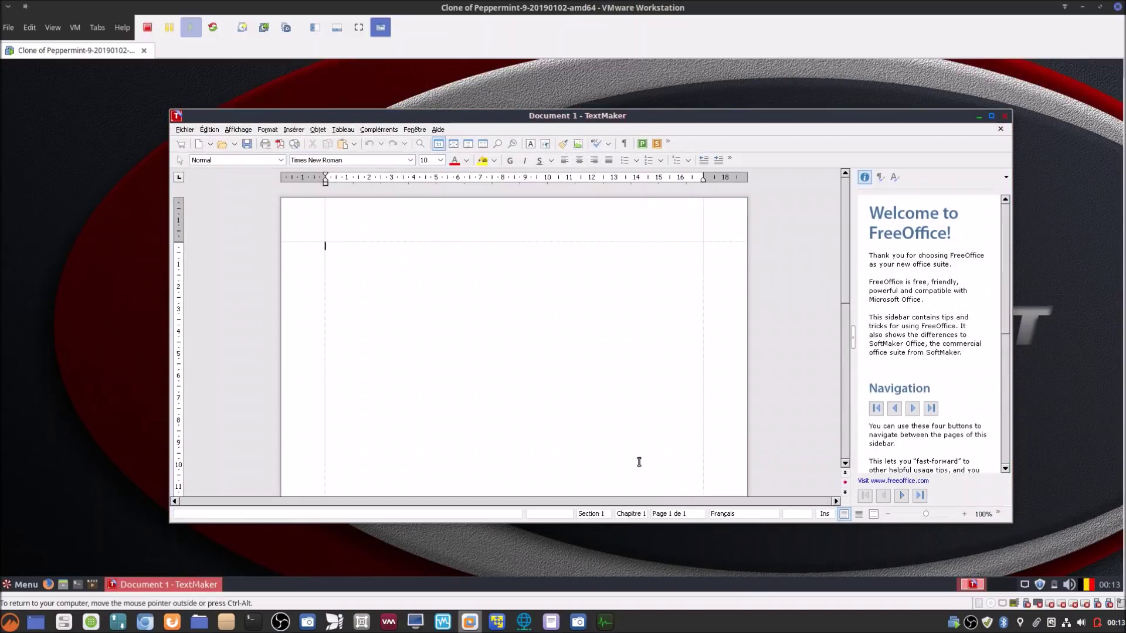
# Step: Set the interface back to the Ruban design in Options and accept restarting TextMaker
pyautogui.click(370, 128)
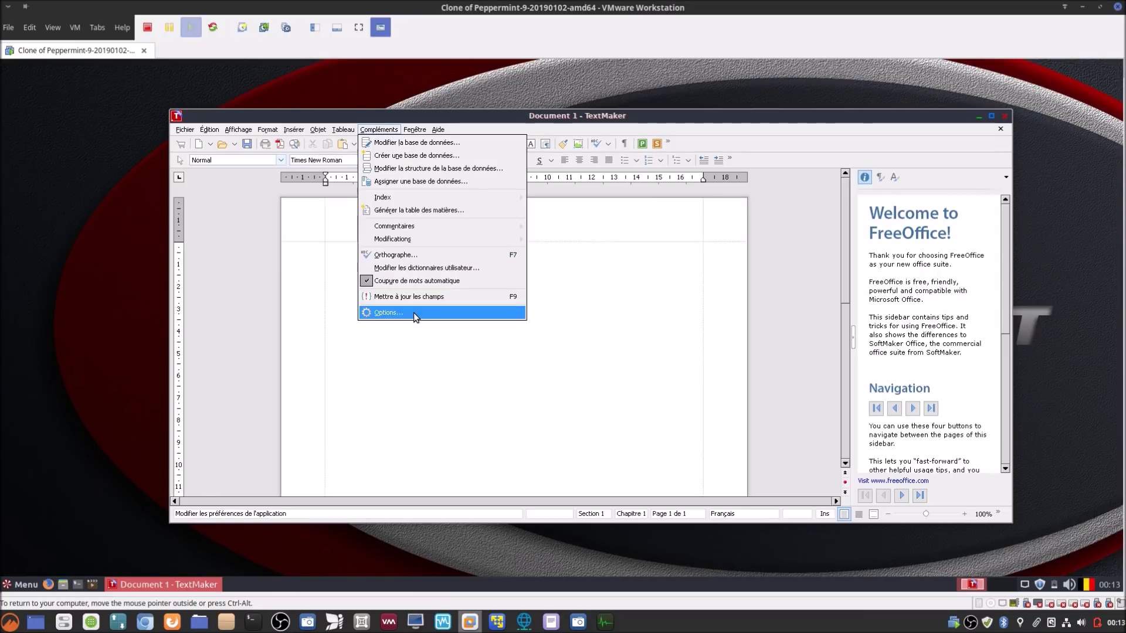
pyautogui.click(413, 312)
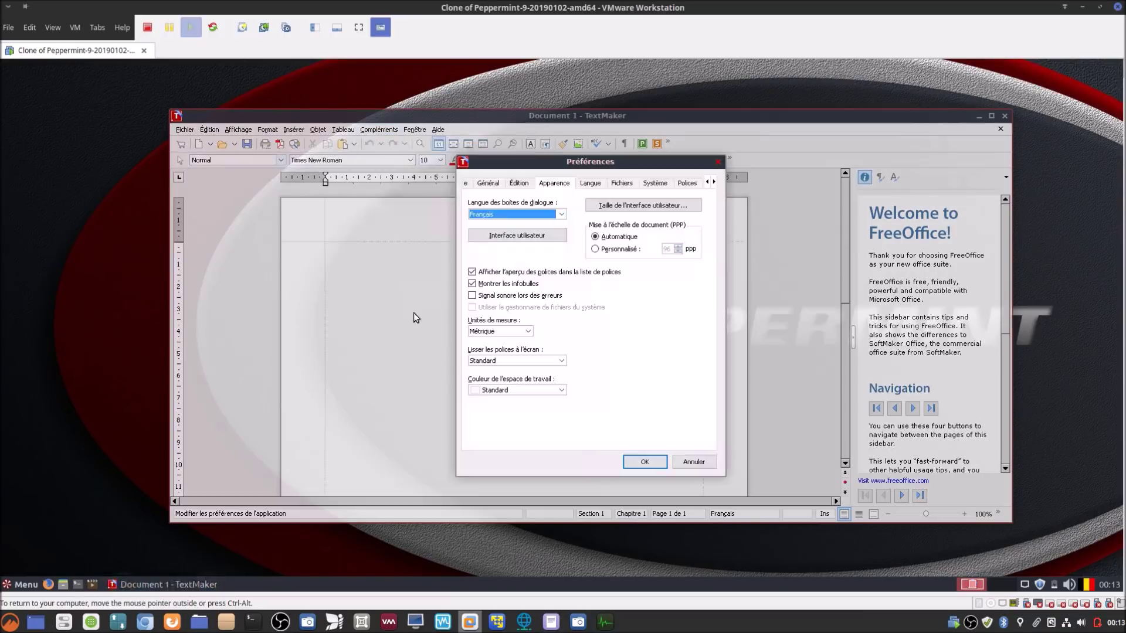
pyautogui.click(515, 237)
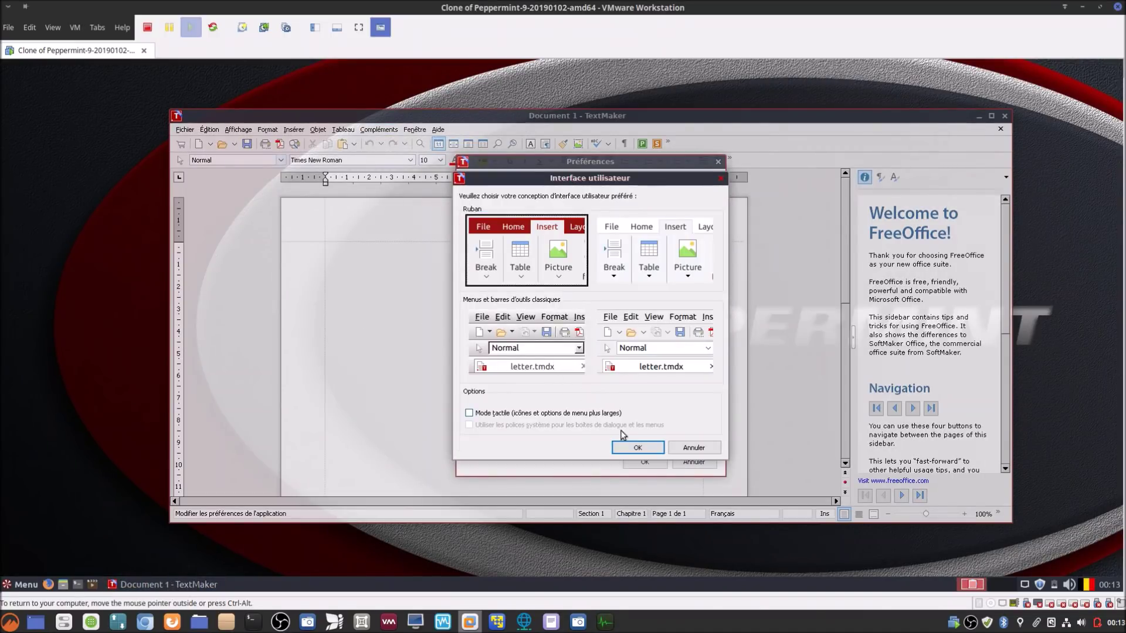
pyautogui.click(637, 447)
pyautogui.click(643, 462)
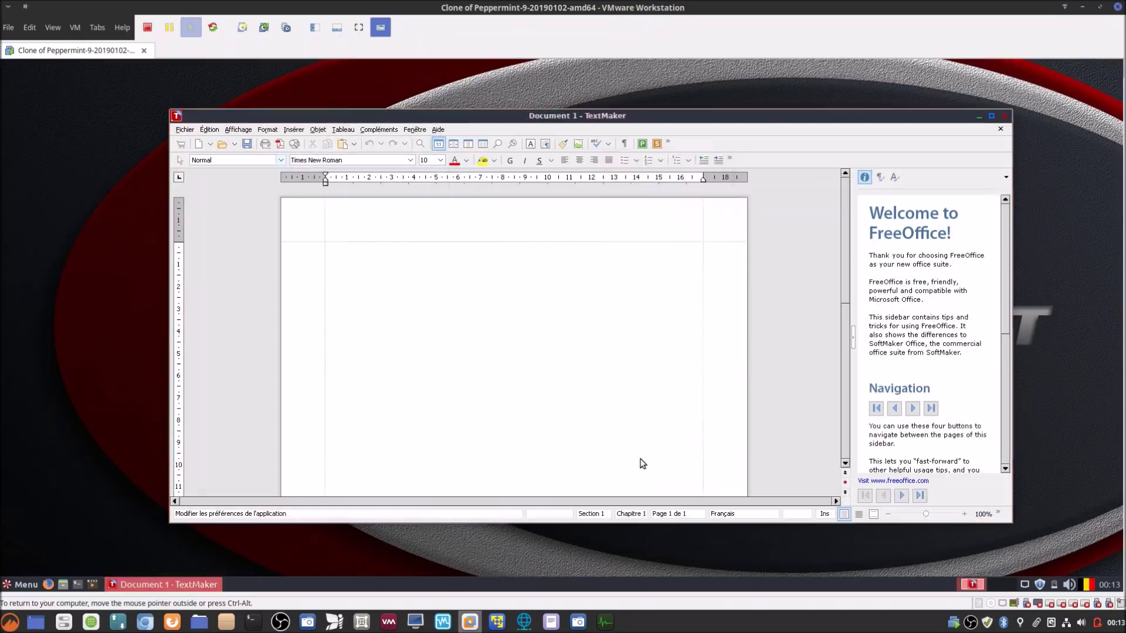
pyautogui.click(557, 341)
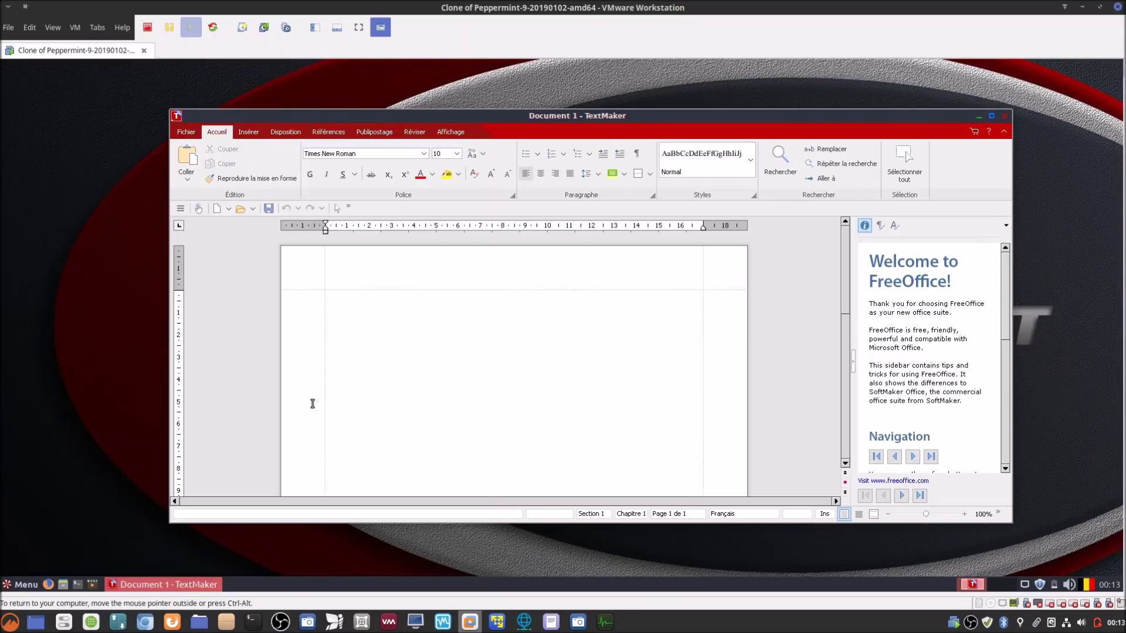
# Step: Launch FreeOffice 2018 Presentations from the Bureautique menu, opening a blank Document 1 slide
pyautogui.click(22, 585)
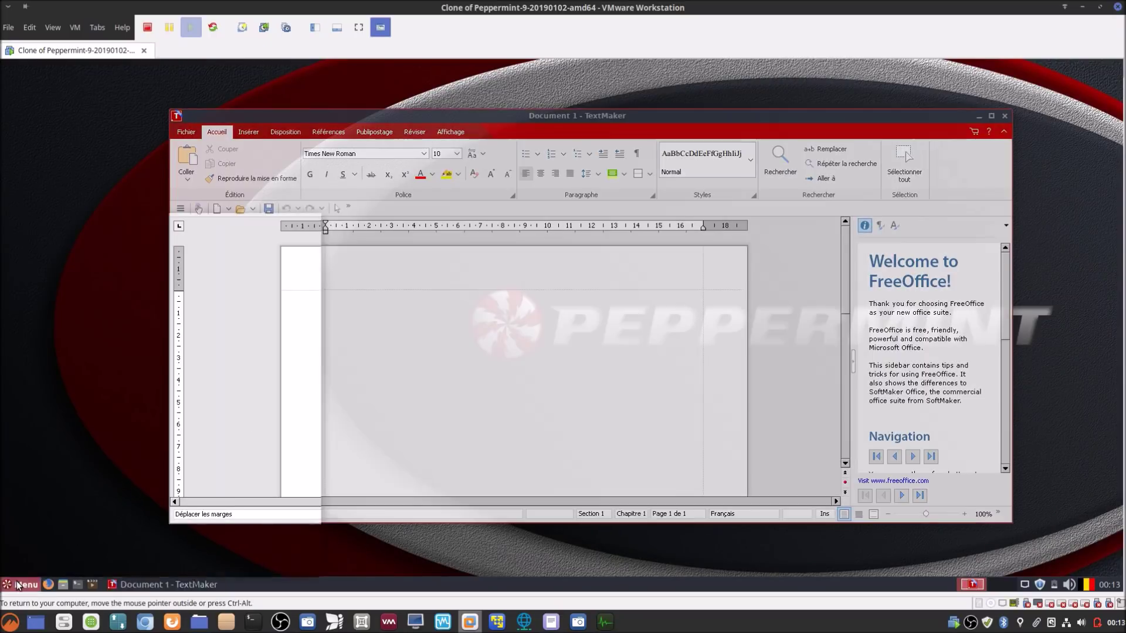
pyautogui.moveTo(28, 322)
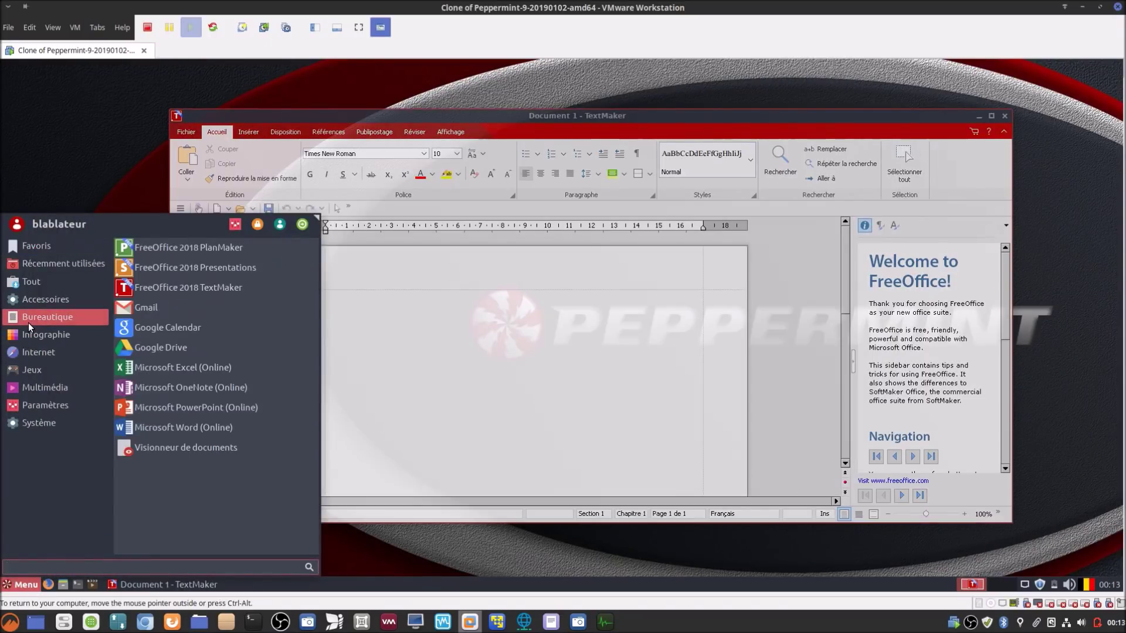
pyautogui.click(203, 266)
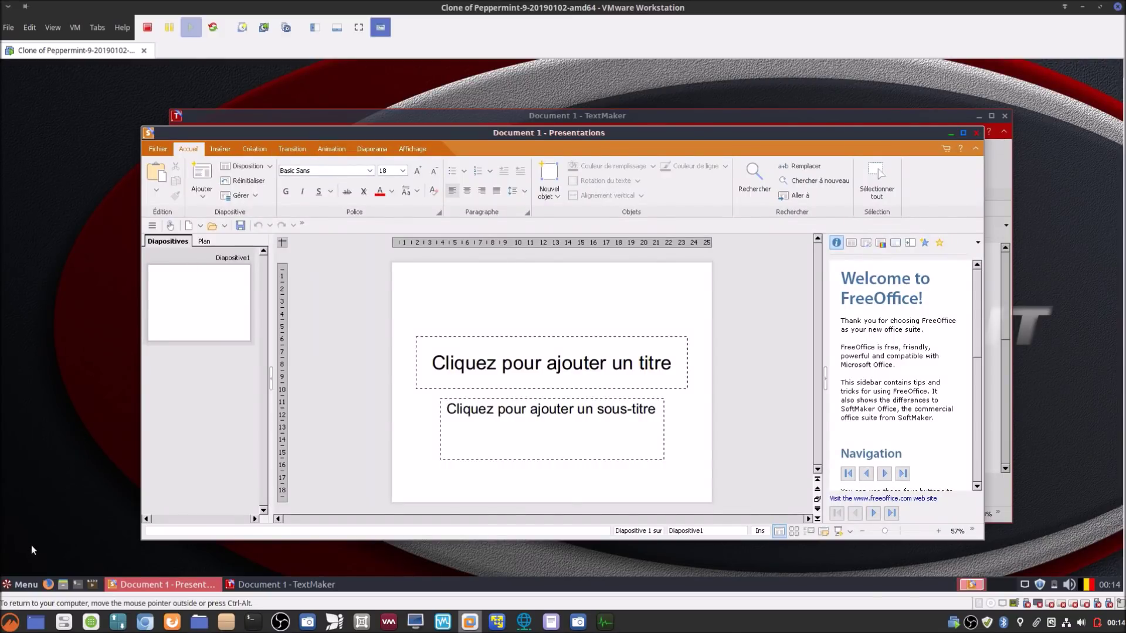
# Step: Launch FreeOffice 2018 PlanMaker from the Bureautique category of the Peppermint menu
pyautogui.click(22, 584)
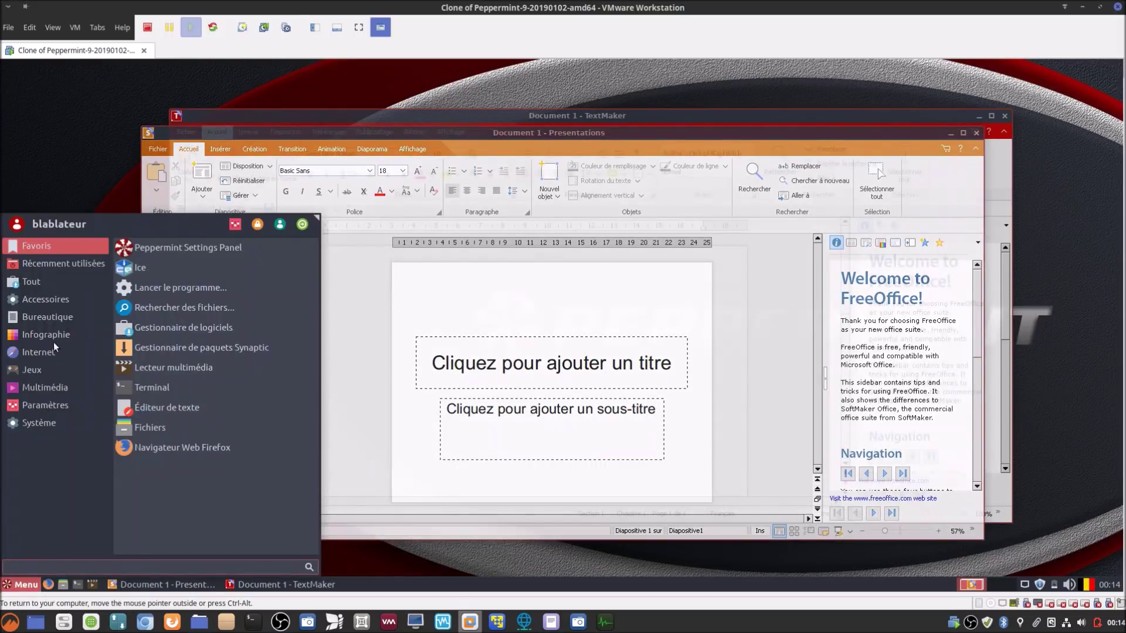
pyautogui.click(42, 315)
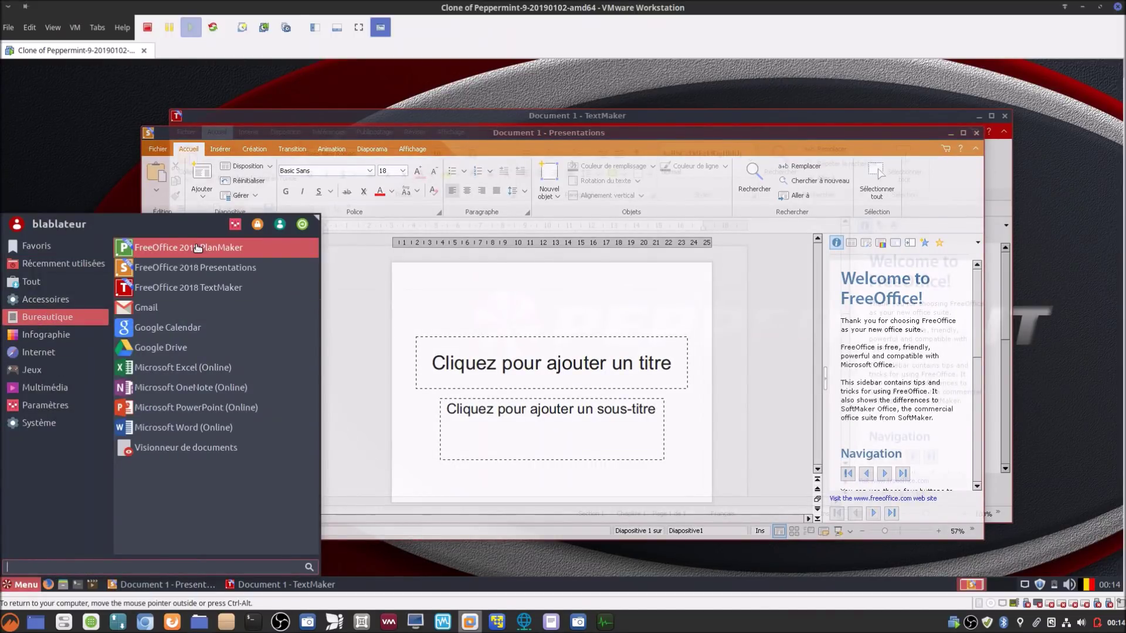
pyautogui.click(195, 247)
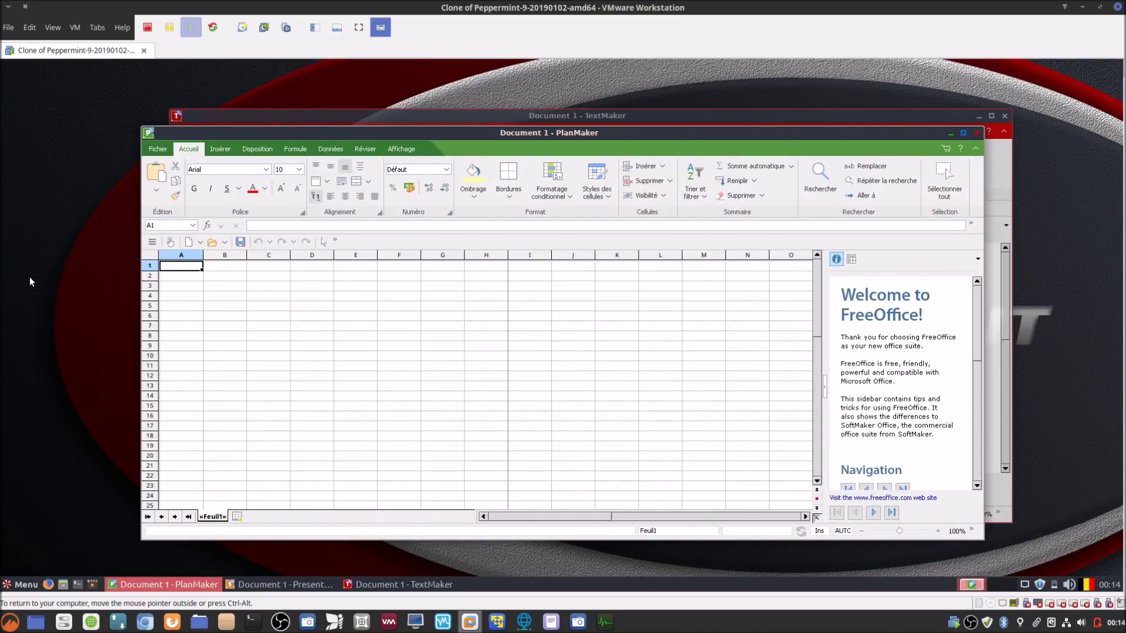
# Step: Close the PlanMaker, Presentations and TextMaker windows
pyautogui.click(978, 131)
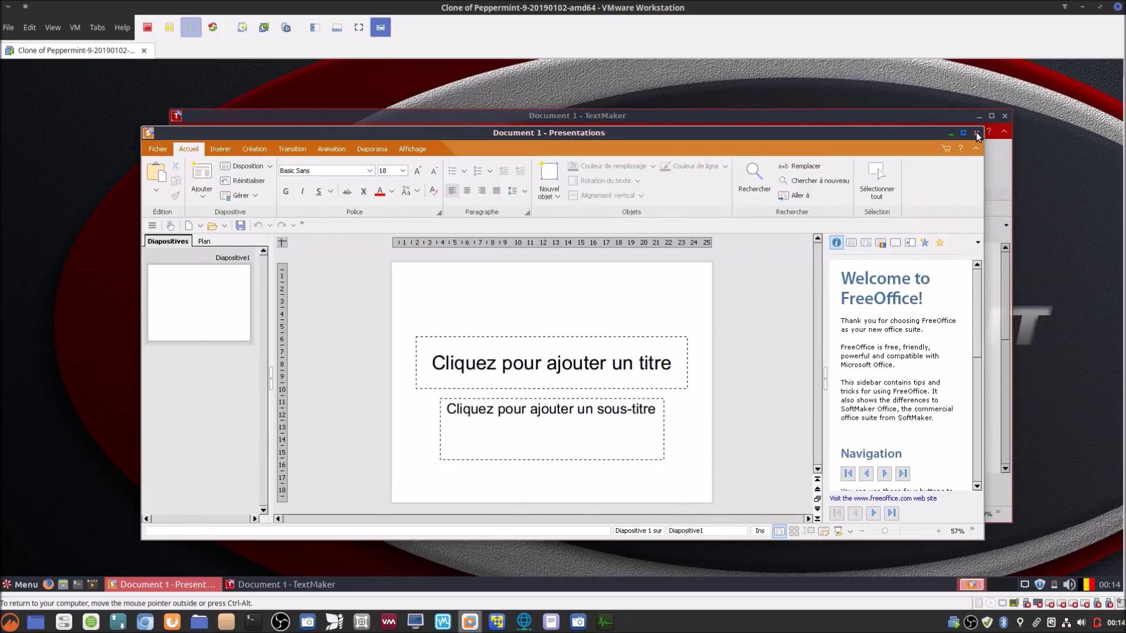
pyautogui.click(976, 132)
pyautogui.click(1004, 117)
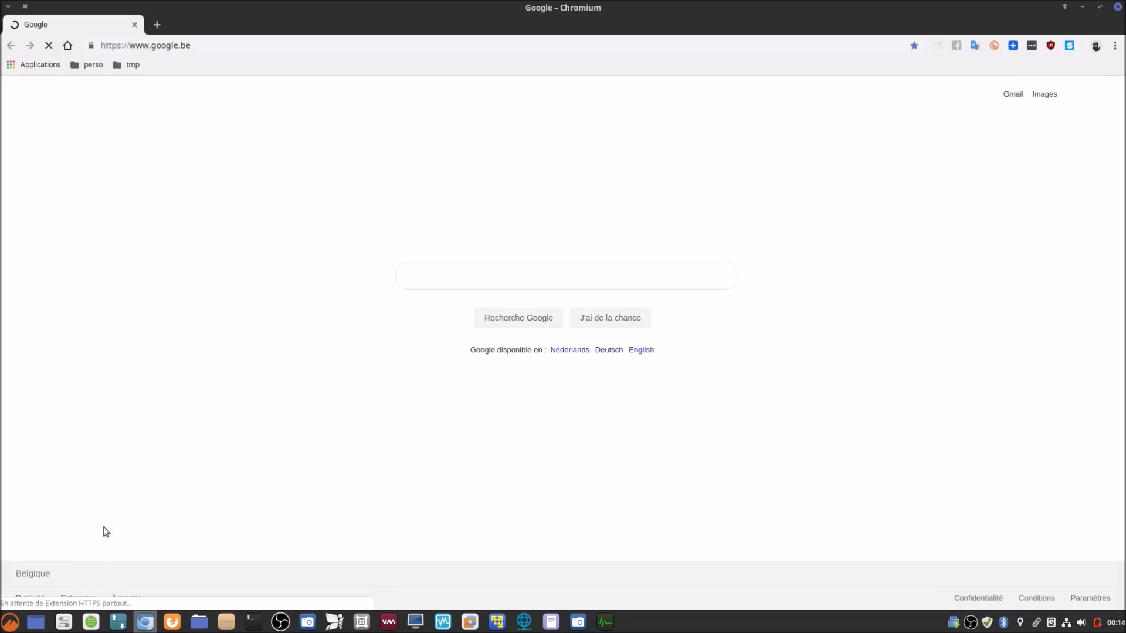
# Step: Open the blabla LINUX site from the perso bookmarks folder and scroll down its page
pyautogui.click(94, 64)
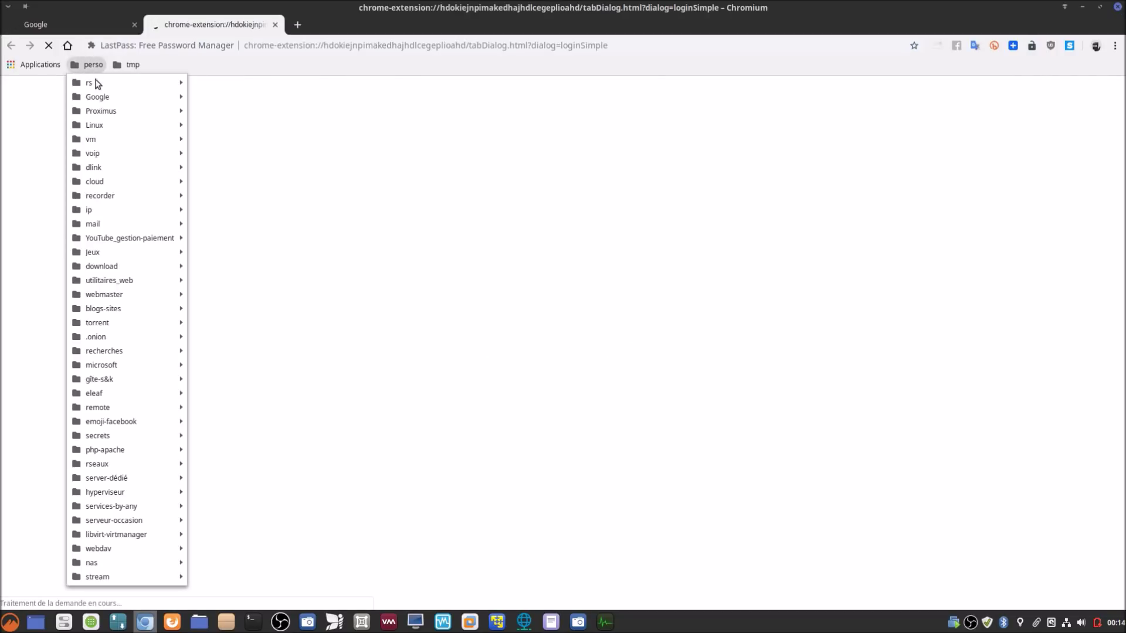
pyautogui.moveTo(96, 84)
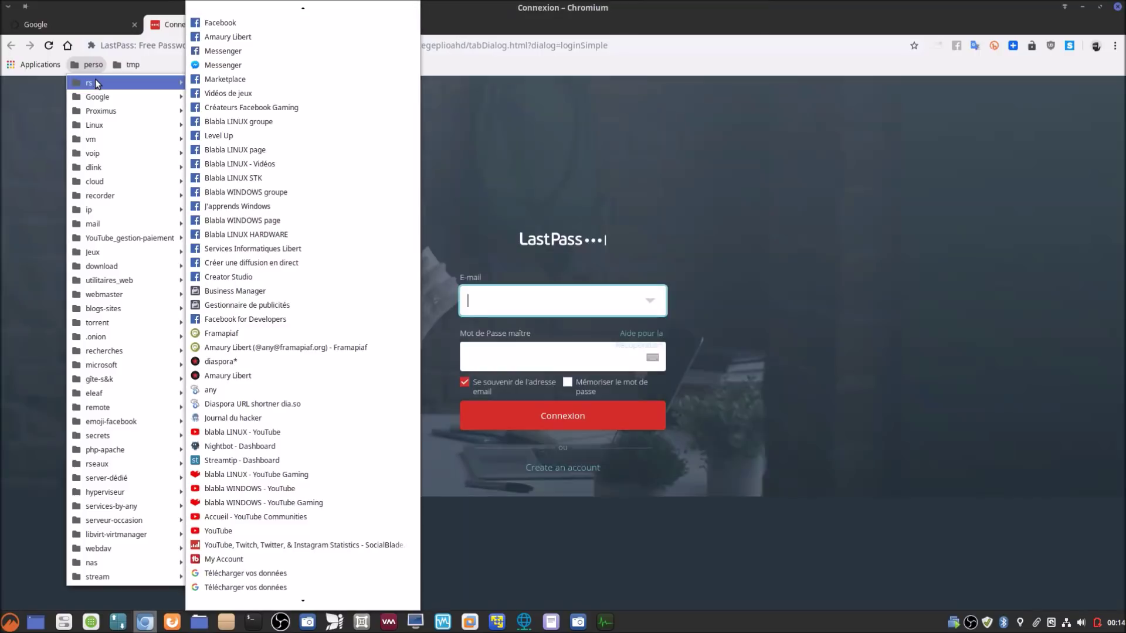
pyautogui.moveTo(260, 598)
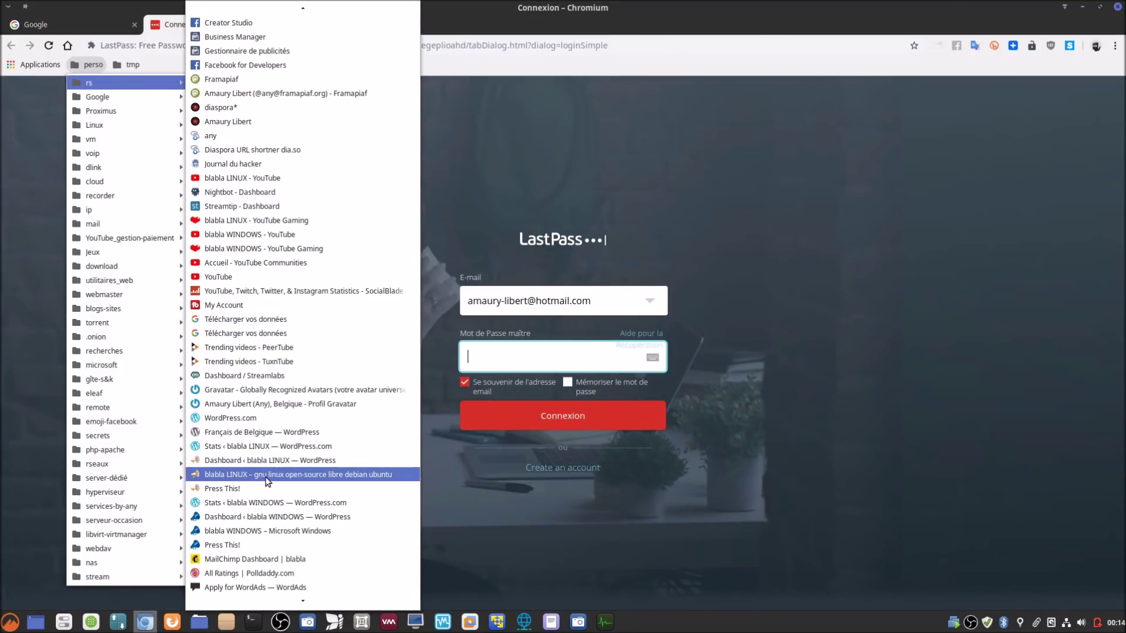
pyautogui.click(267, 475)
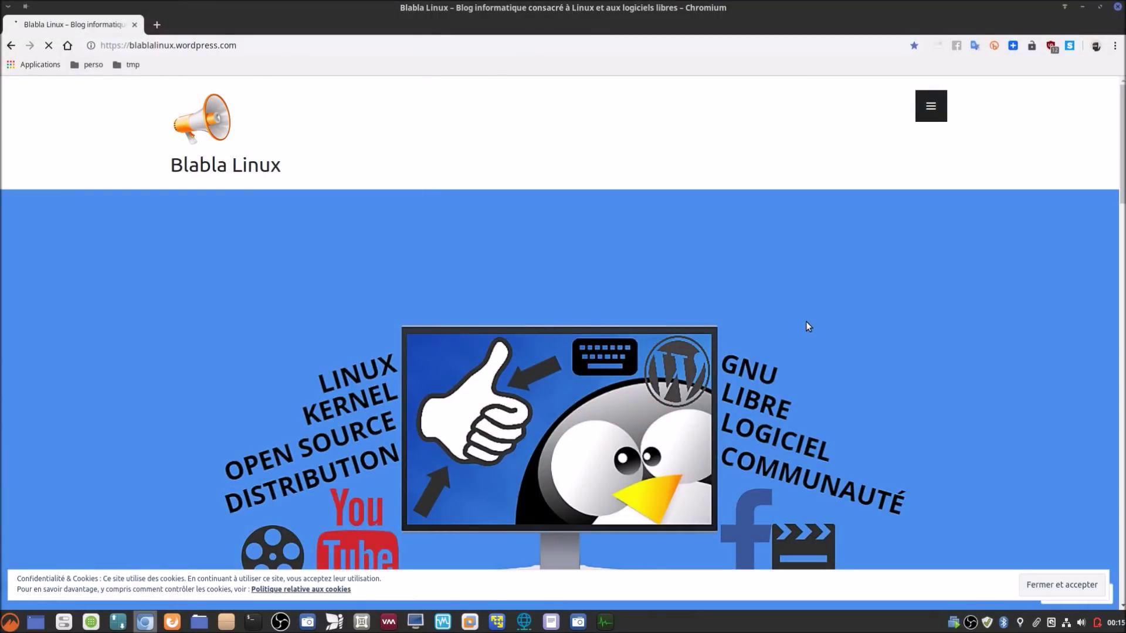
pyautogui.scroll(-6, 804, 322)
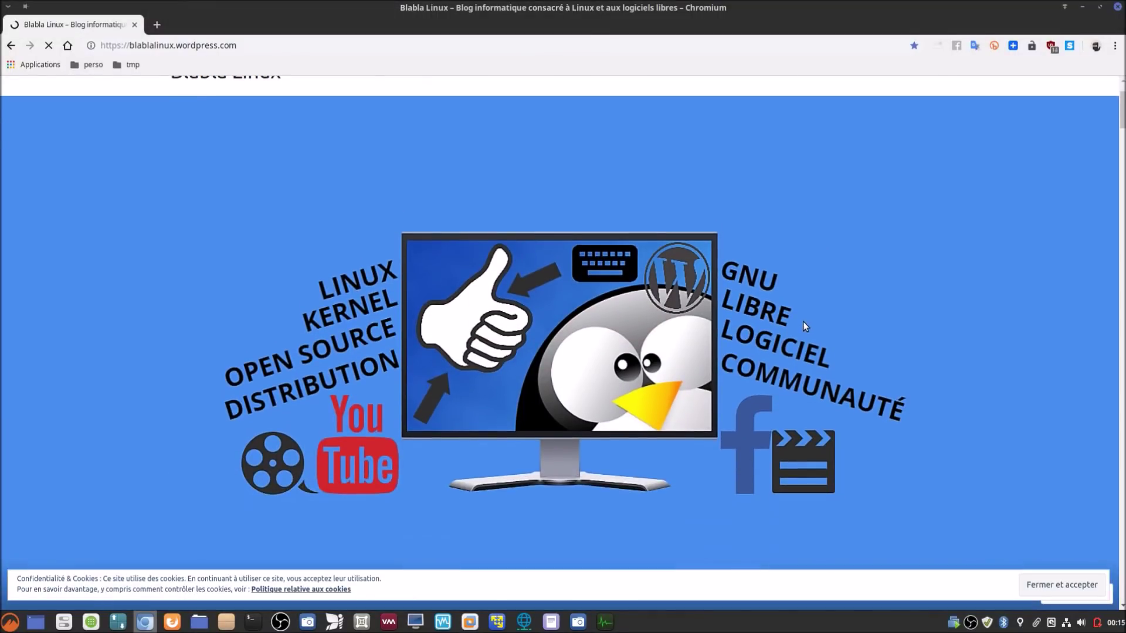
pyautogui.scroll(-8, 804, 321)
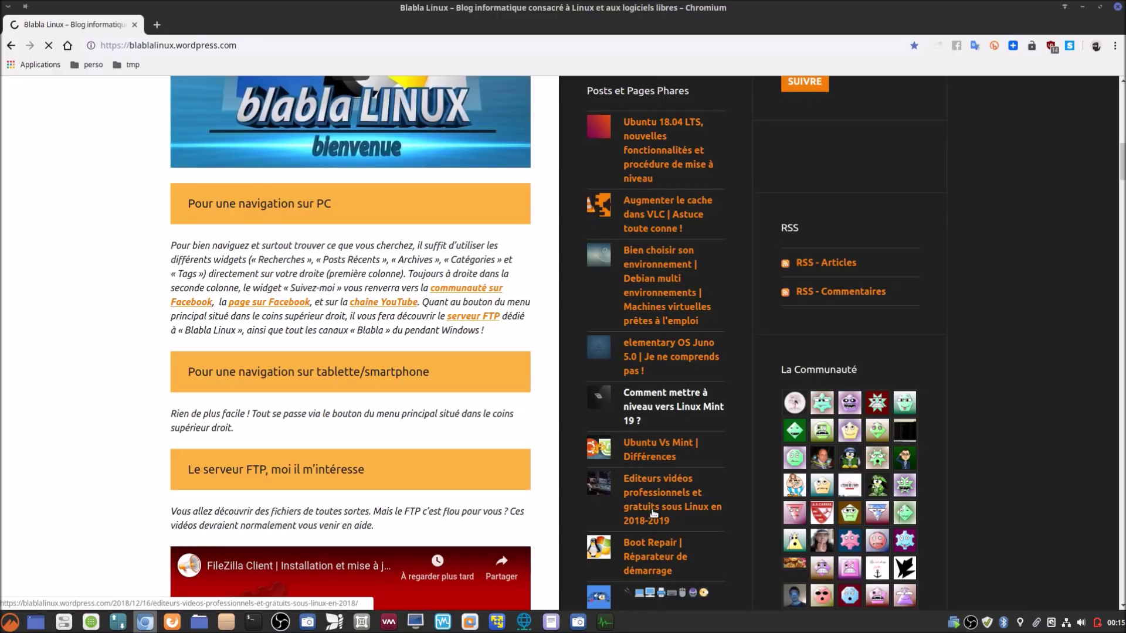
# Step: Open the 'Editeurs vidéos professionnels' article and scroll down to its '2. Blender' section
pyautogui.click(654, 513)
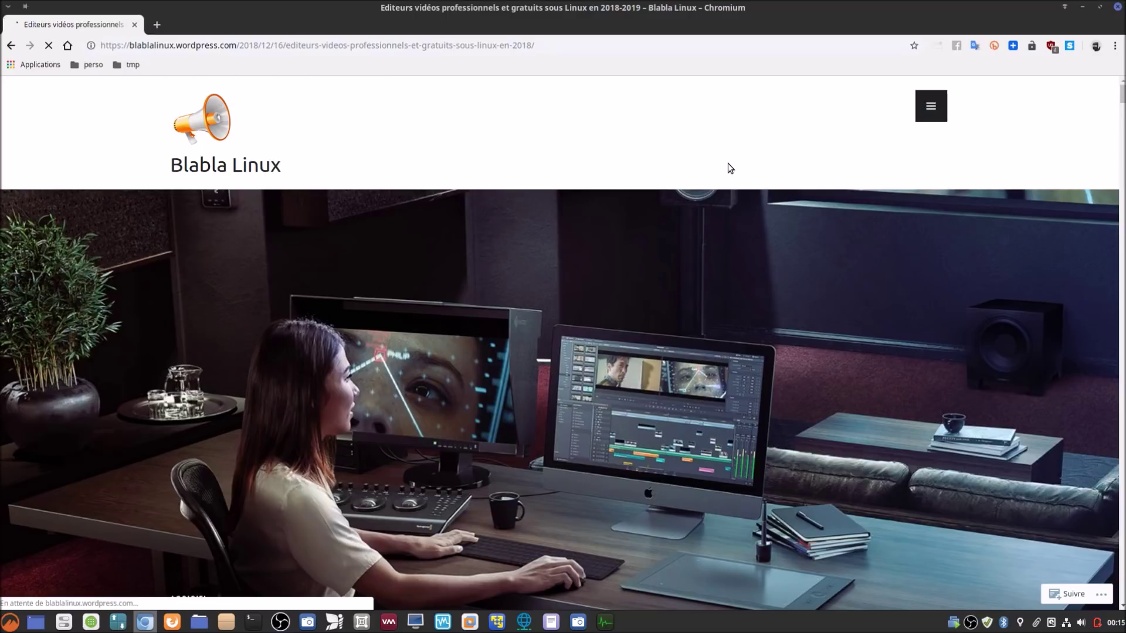
pyautogui.scroll(-15, 677, 358)
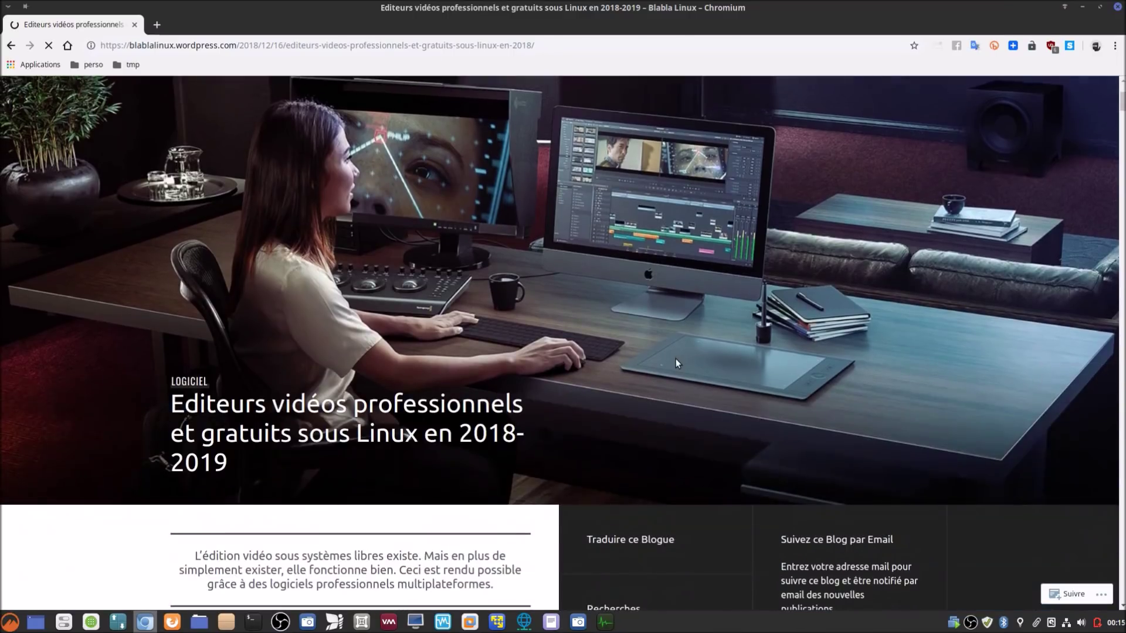
pyautogui.scroll(-15, 504, 377)
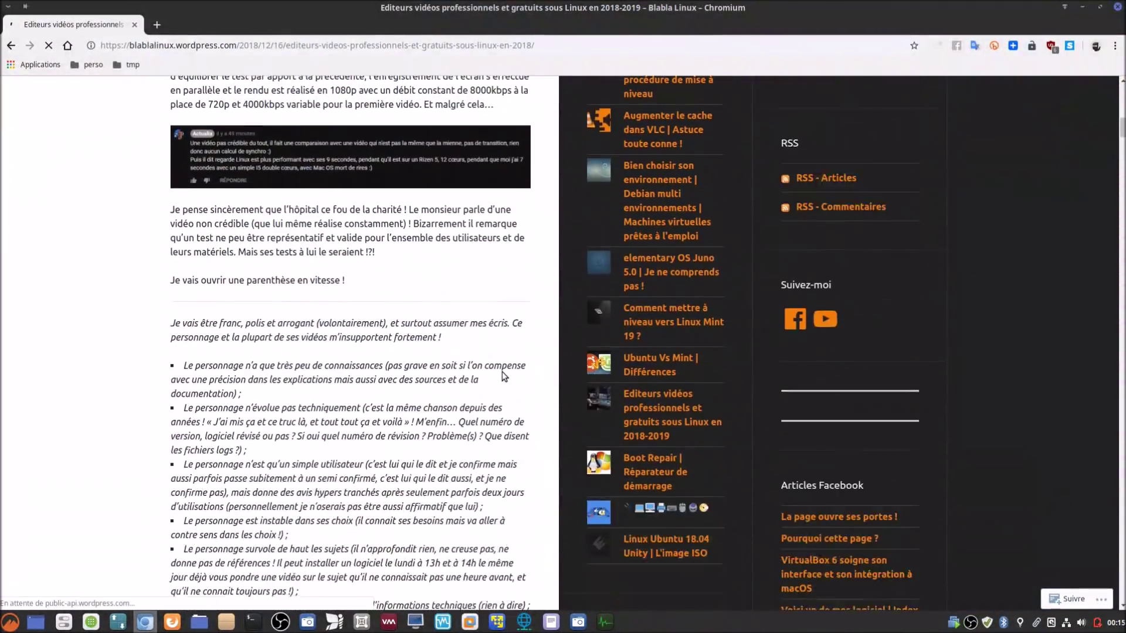
pyautogui.scroll(-15, 501, 376)
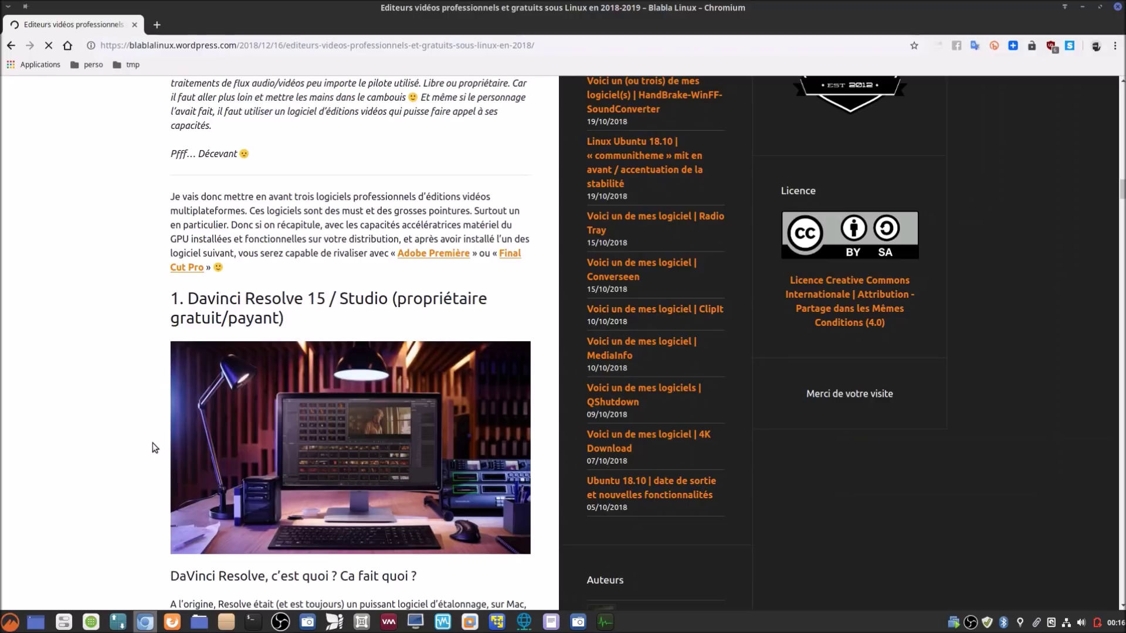
pyautogui.scroll(-5, 156, 442)
pyautogui.scroll(-10, 150, 437)
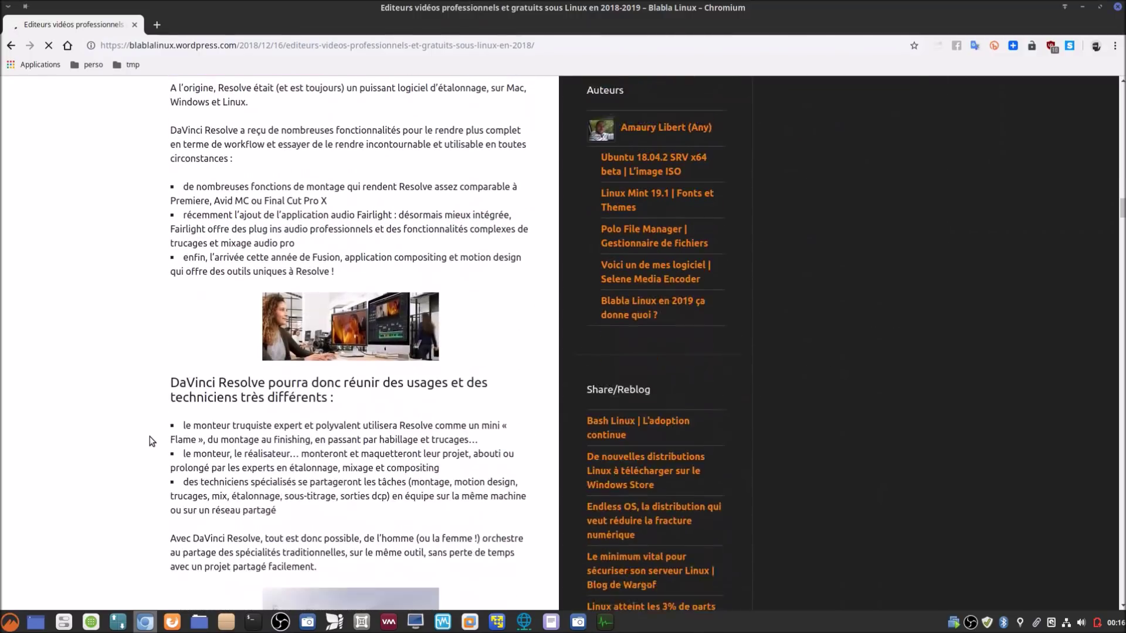
pyautogui.scroll(-6, 153, 433)
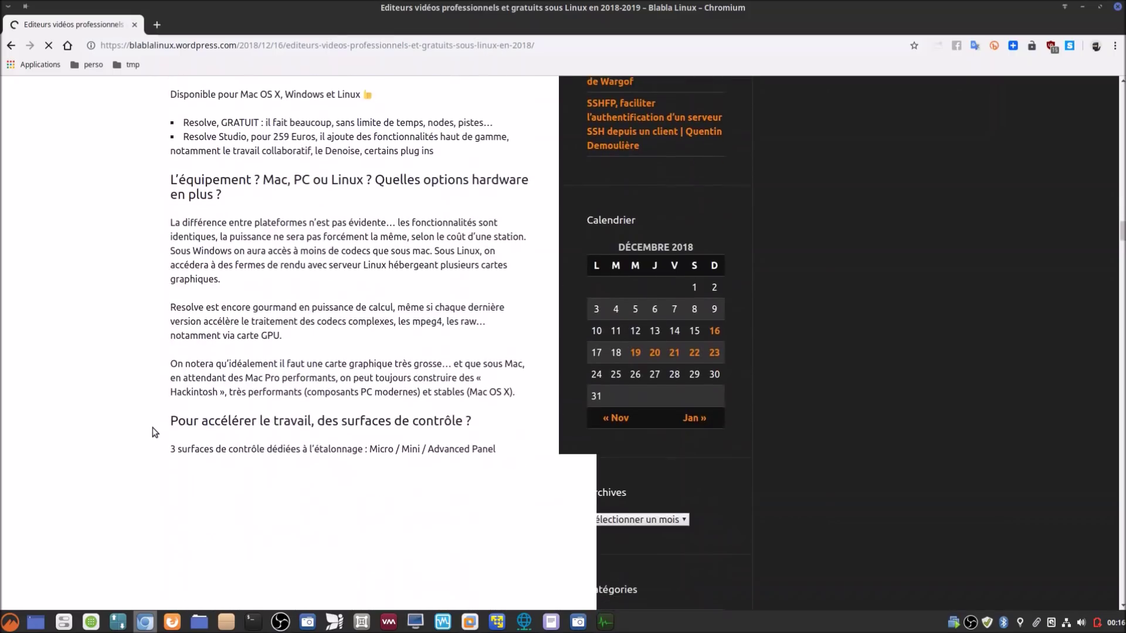
pyautogui.scroll(-3, 154, 432)
pyautogui.scroll(-5, 152, 427)
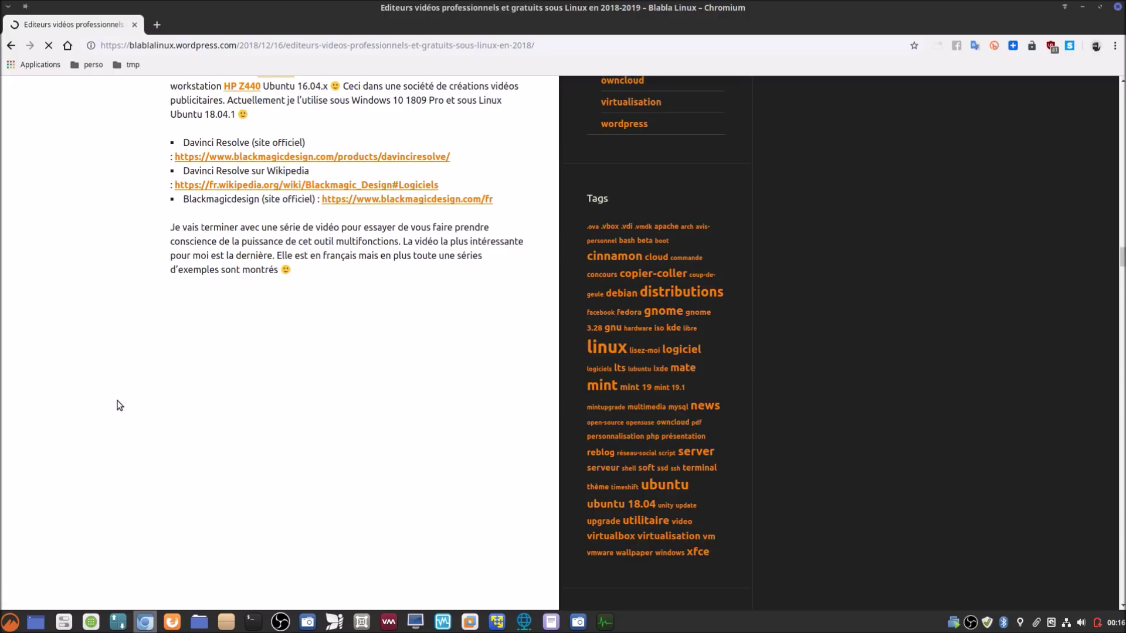
pyautogui.scroll(-6, 118, 403)
pyautogui.scroll(-3, 117, 404)
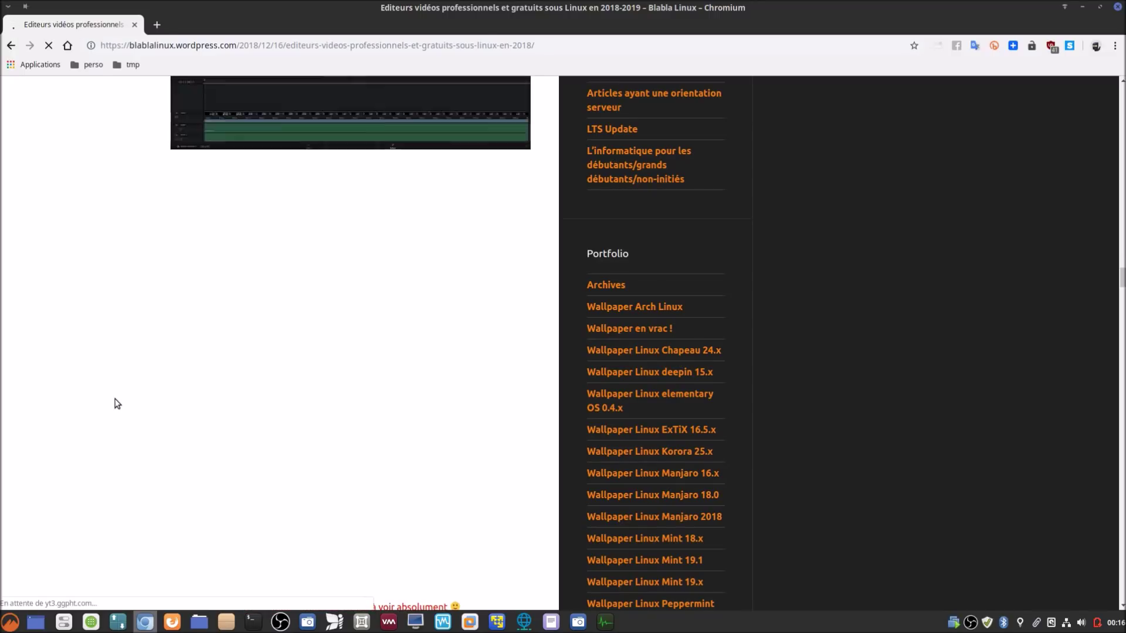
pyautogui.scroll(-3, 118, 404)
pyautogui.scroll(-5, 118, 402)
pyautogui.scroll(-10, 117, 403)
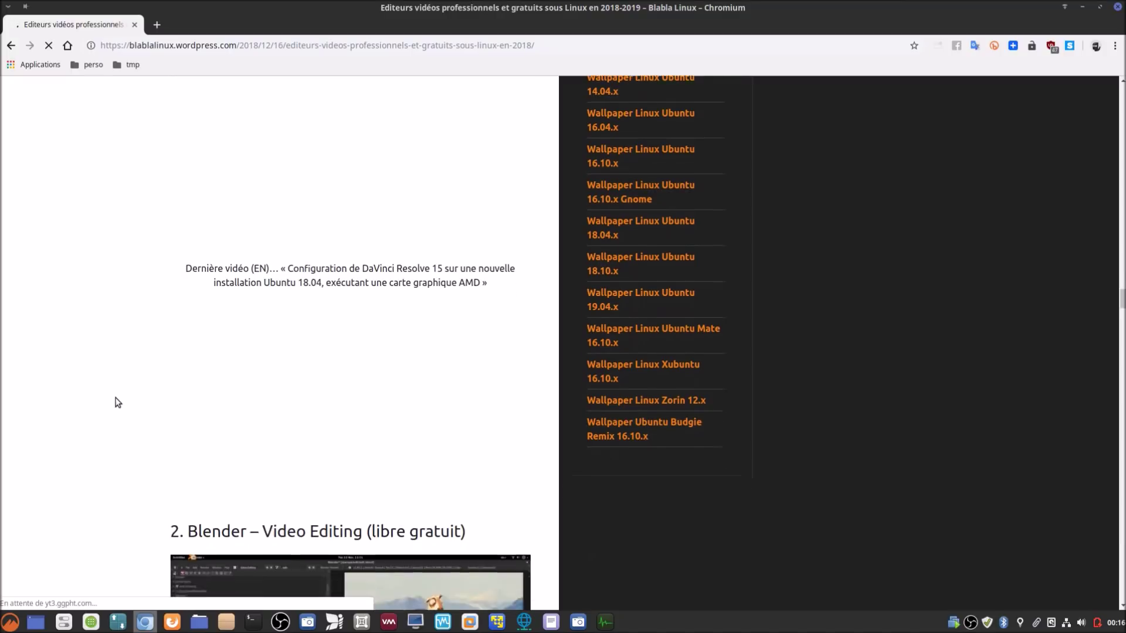
pyautogui.scroll(-12, 118, 402)
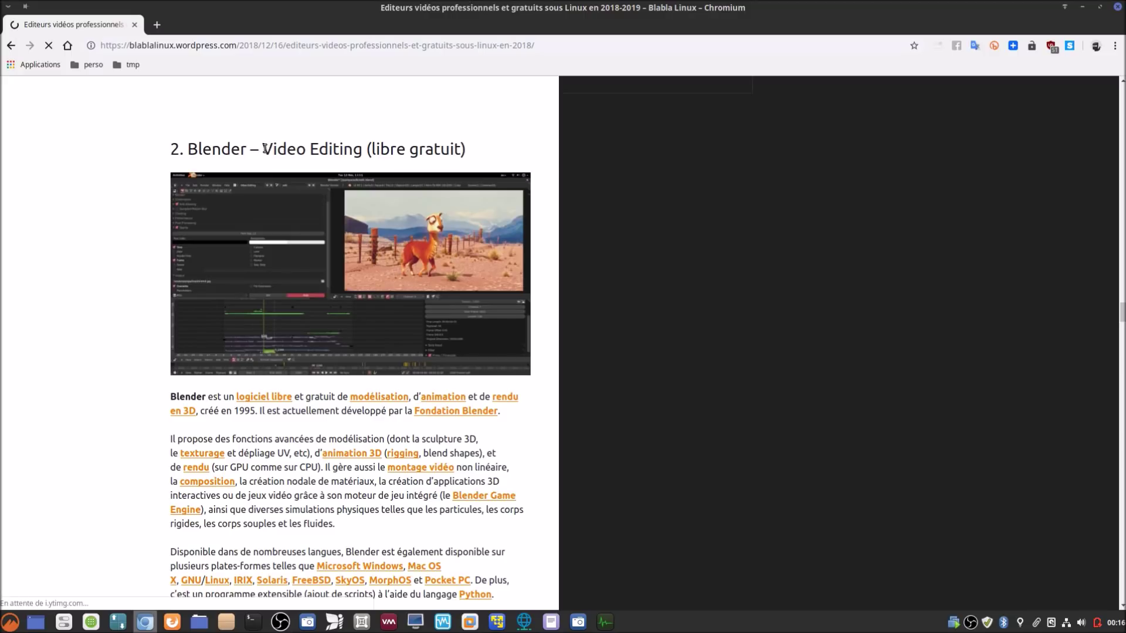
# Step: Highlight 'Video Editing' in the Blender heading and read through the Blender part
pyautogui.moveTo(262, 147); pyautogui.dragTo(362, 152)
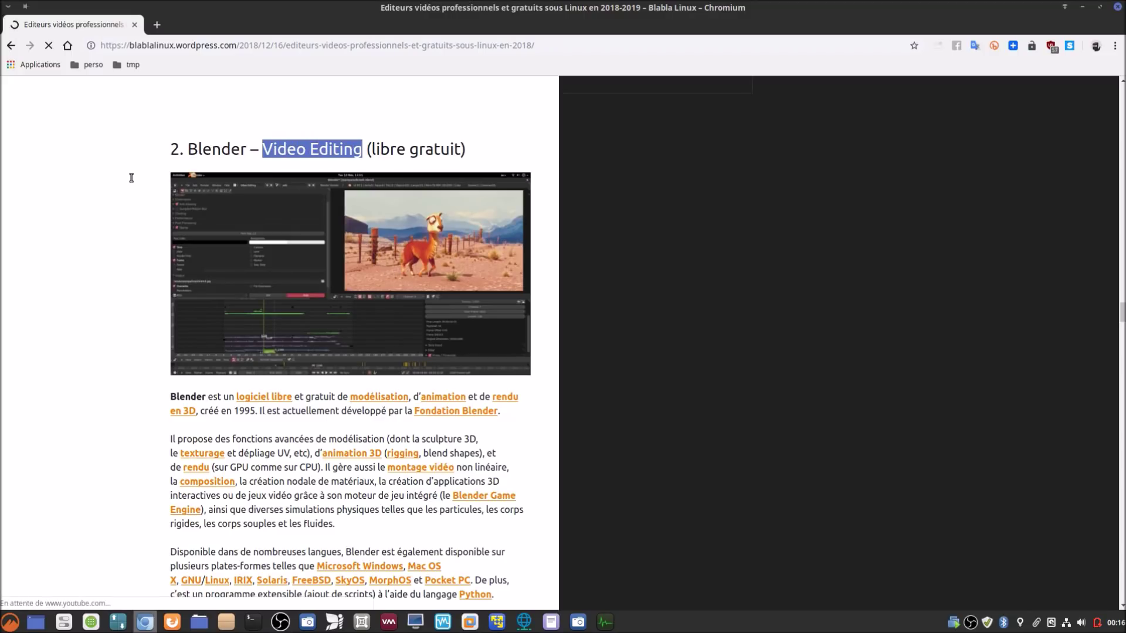
pyautogui.scroll(-15, 132, 182)
pyautogui.scroll(-7, 133, 187)
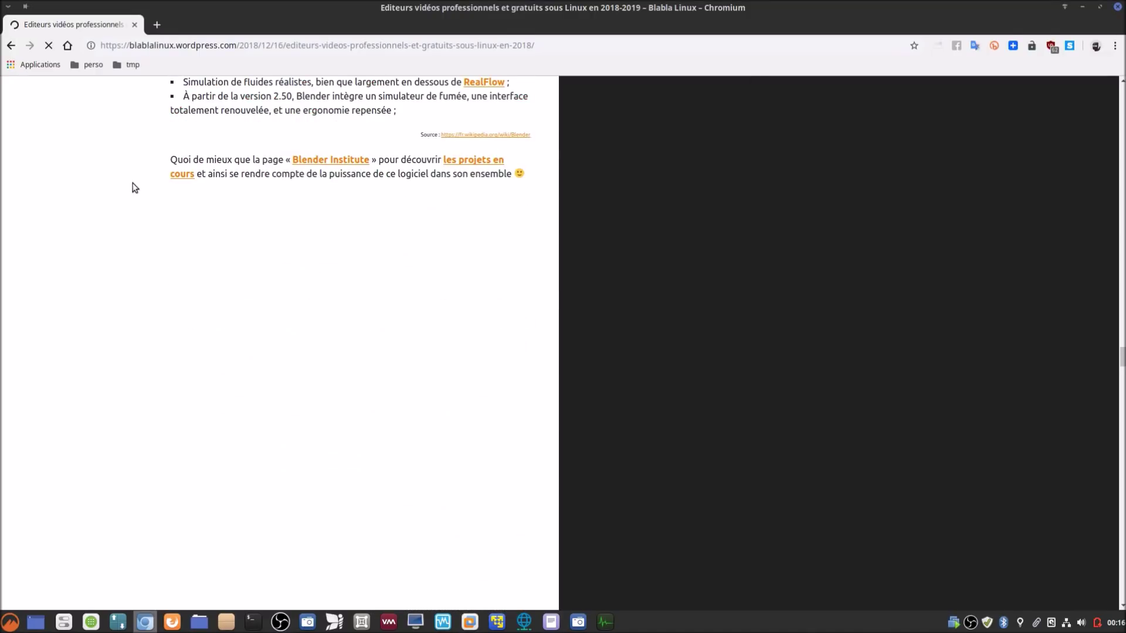
pyautogui.scroll(-10, 133, 187)
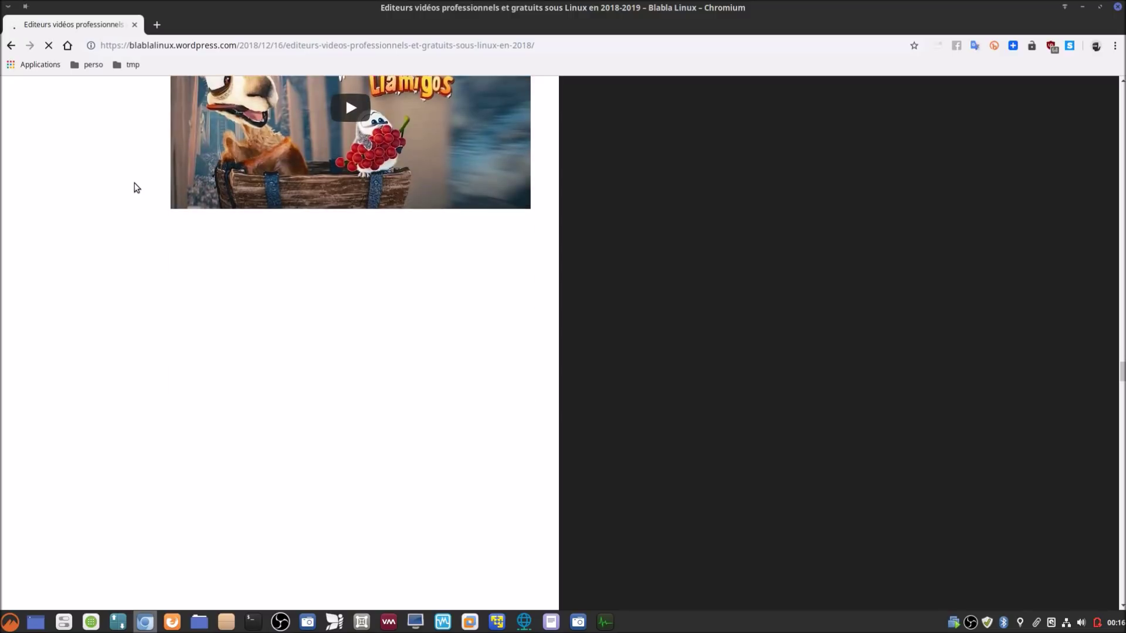
pyautogui.scroll(-5, 133, 188)
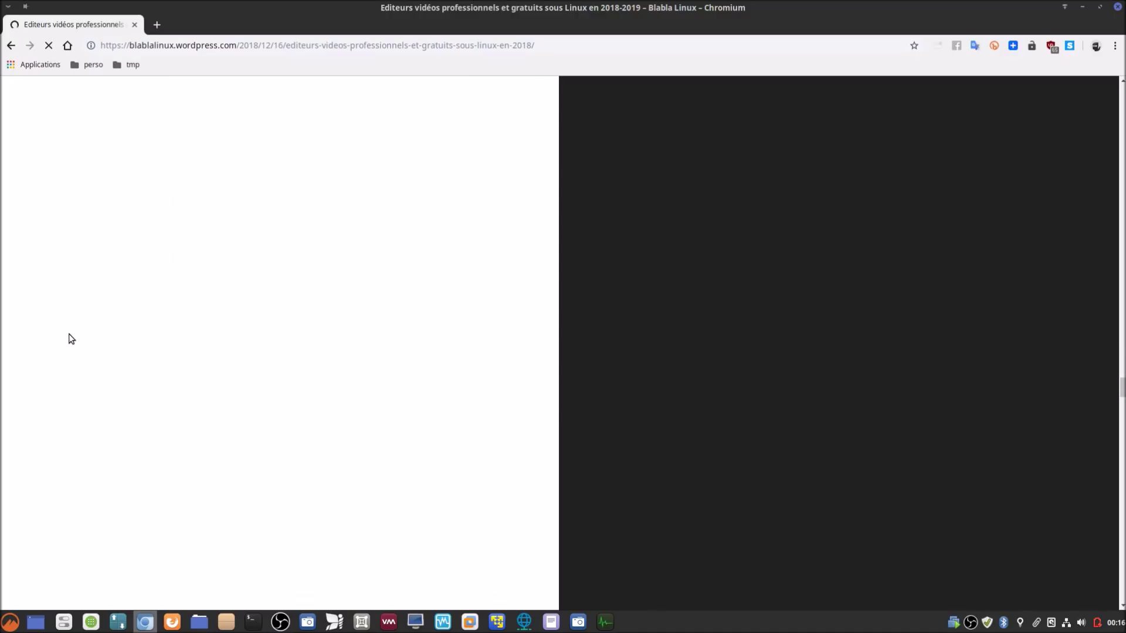
# Step: Scroll through the Lightworks section, then go to the google.be homepage
pyautogui.scroll(-6, 65, 332)
pyautogui.scroll(-9, 64, 330)
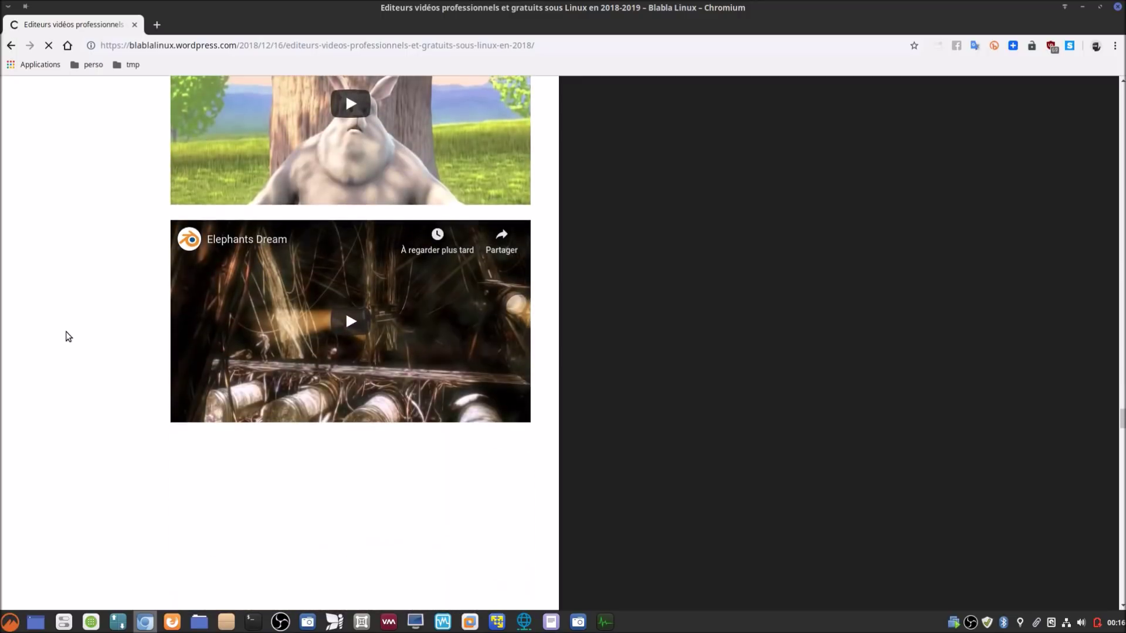
pyautogui.scroll(-7, 65, 331)
pyautogui.scroll(-7, 66, 331)
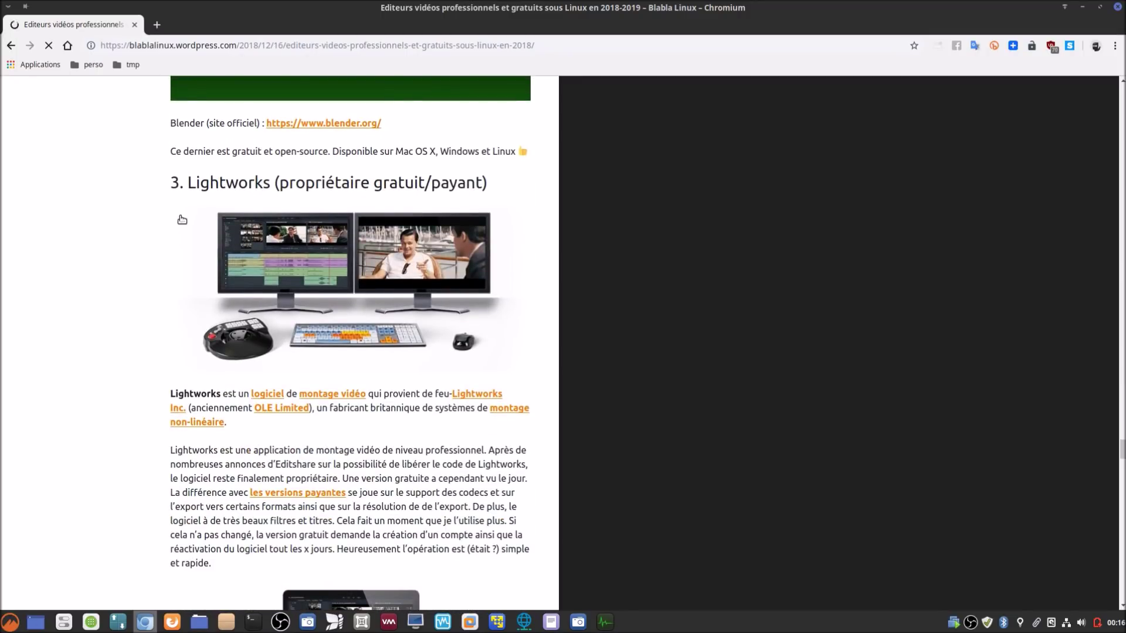
pyautogui.scroll(-10, 111, 347)
pyautogui.scroll(-15, 114, 348)
pyautogui.scroll(-6, 115, 348)
pyautogui.scroll(15, 118, 347)
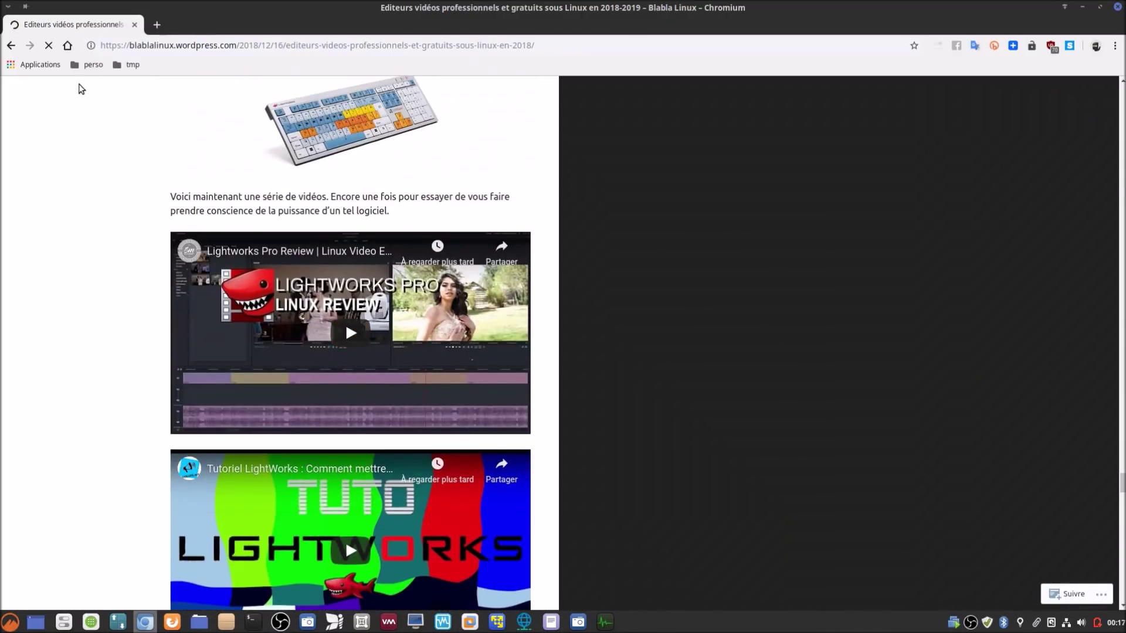
pyautogui.click(68, 47)
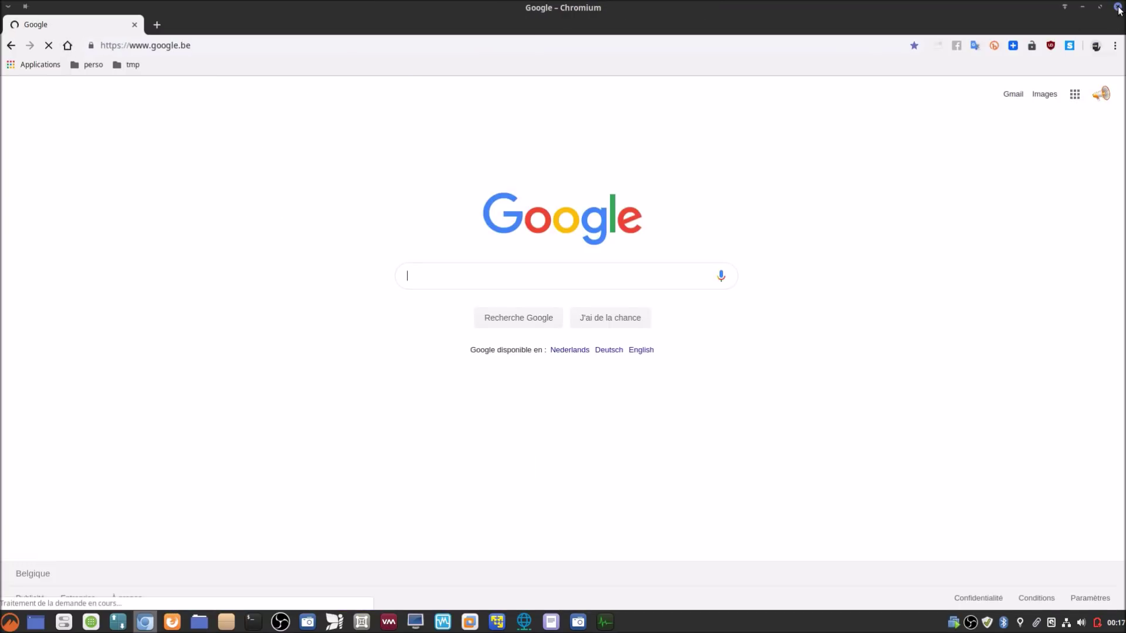
# Step: Switch to the Peppermint VM, open the Software Manager, and move it to the lower right
pyautogui.hotkey('alt', 'Tab')
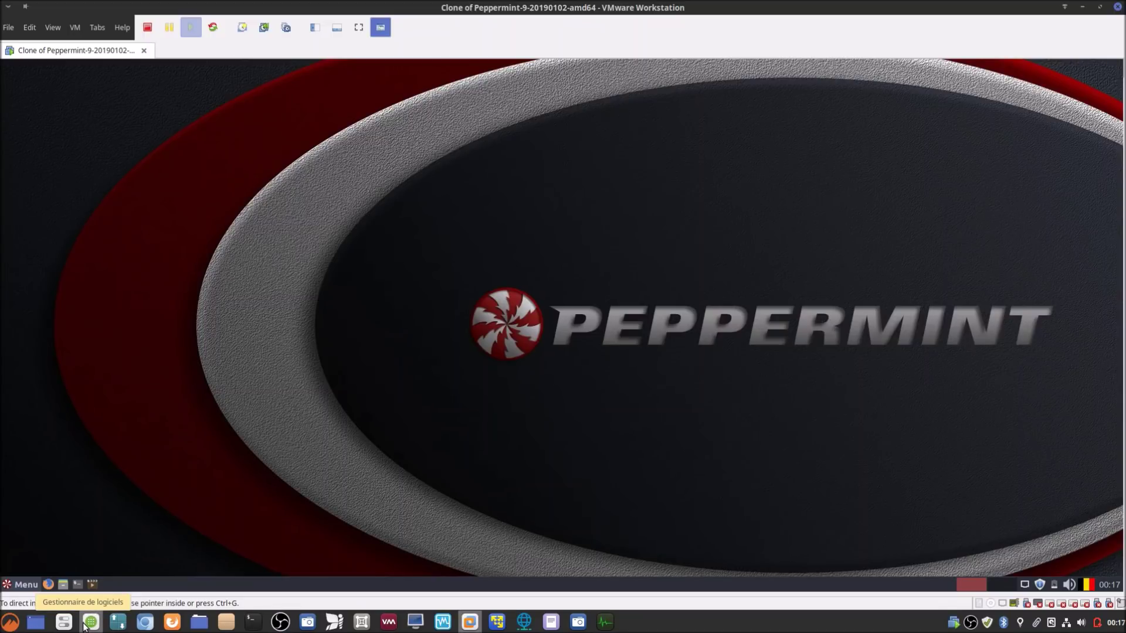
pyautogui.click(90, 622)
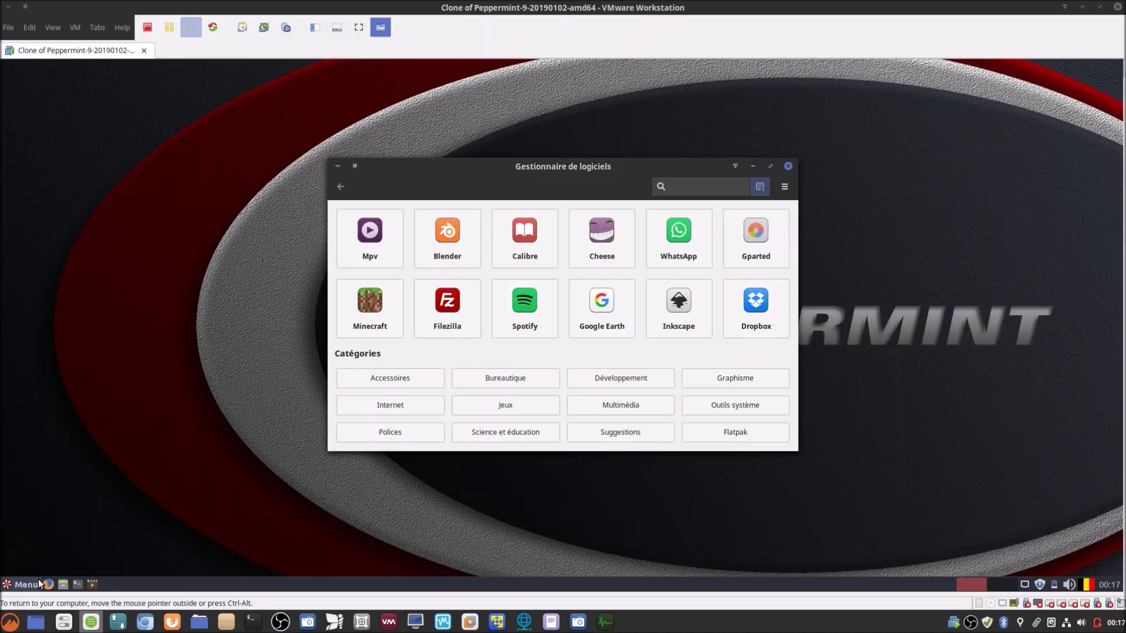
pyautogui.moveTo(516, 163); pyautogui.dragTo(557, 185)
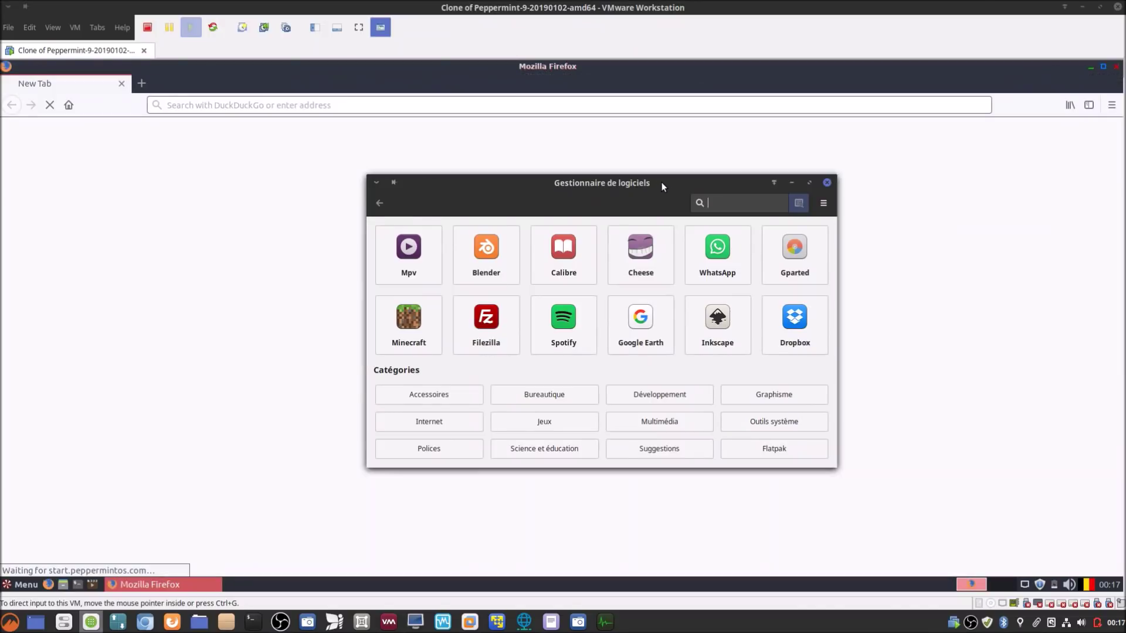
pyautogui.moveTo(665, 190)
pyautogui.mouseDown()
pyautogui.moveTo(894, 254)
pyautogui.moveTo(940, 280)
pyautogui.mouseUp()
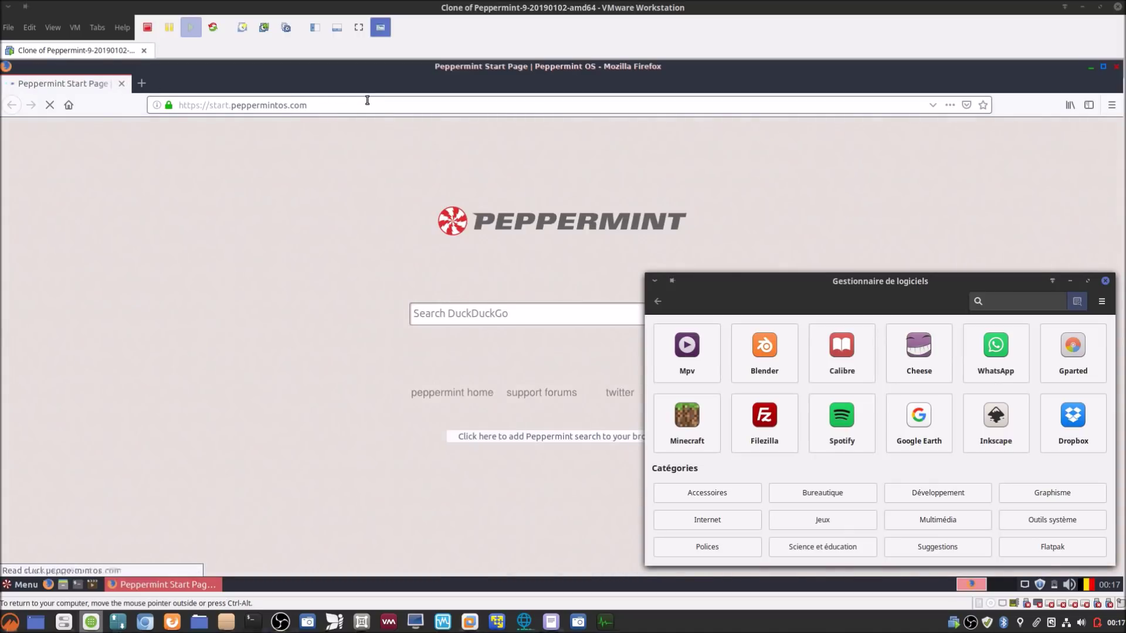
# Step: Load google.be in the VM's Firefox
pyautogui.click(360, 104)
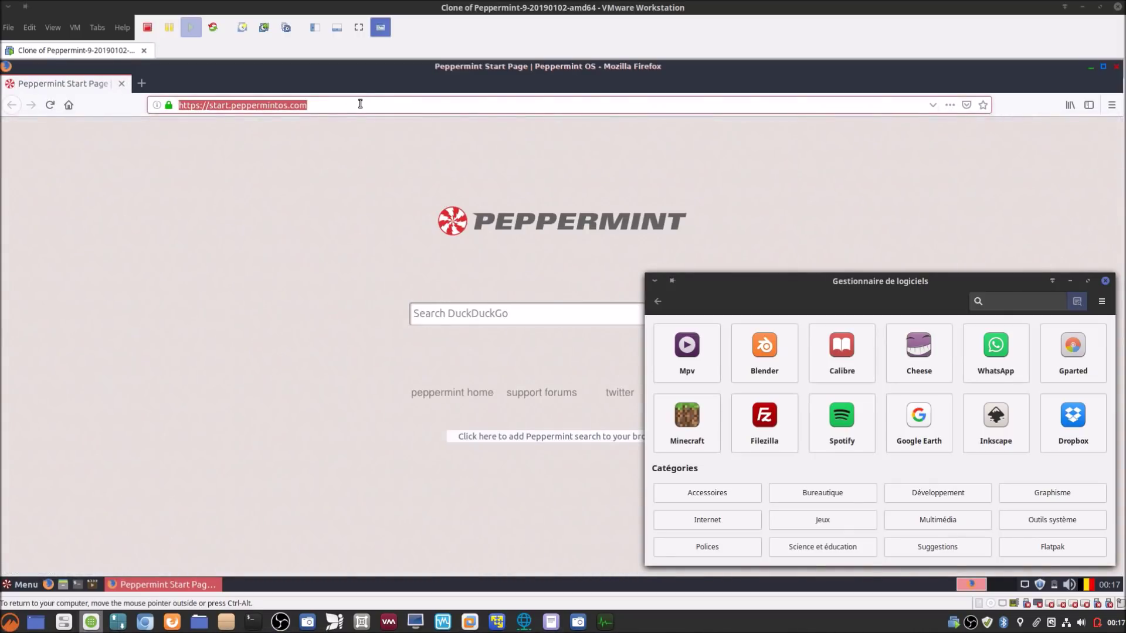
pyautogui.write('google.be')
pyautogui.press('Return')
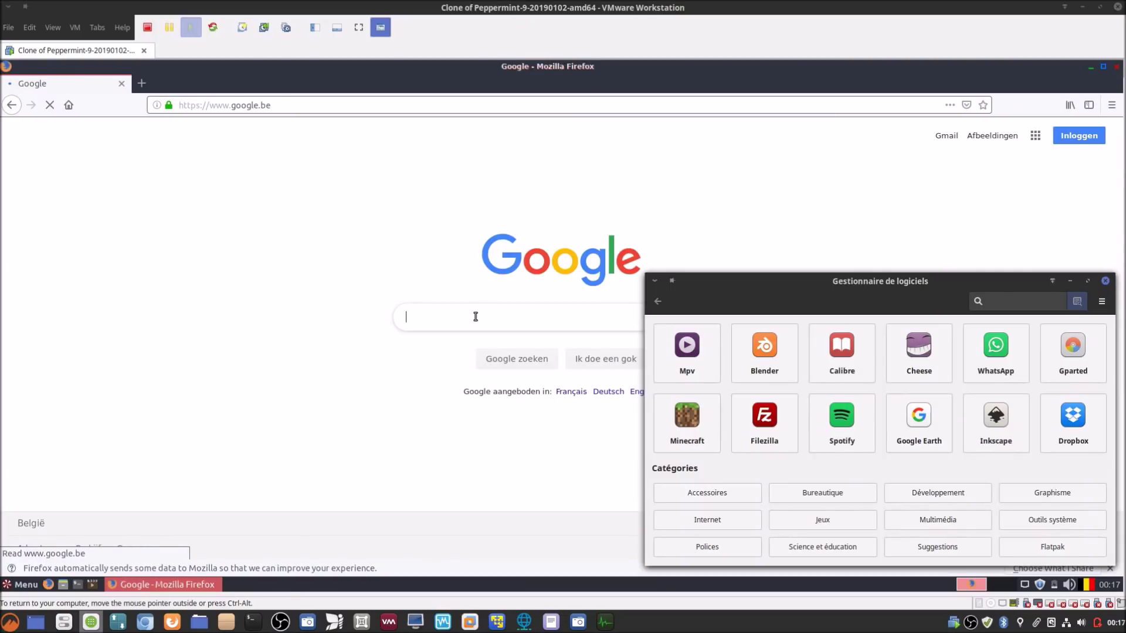
# Step: Search Google for 'olive video editing' and open the official olivevideoeditor.org site
pyautogui.click(476, 316)
pyautogui.write('olive vid')
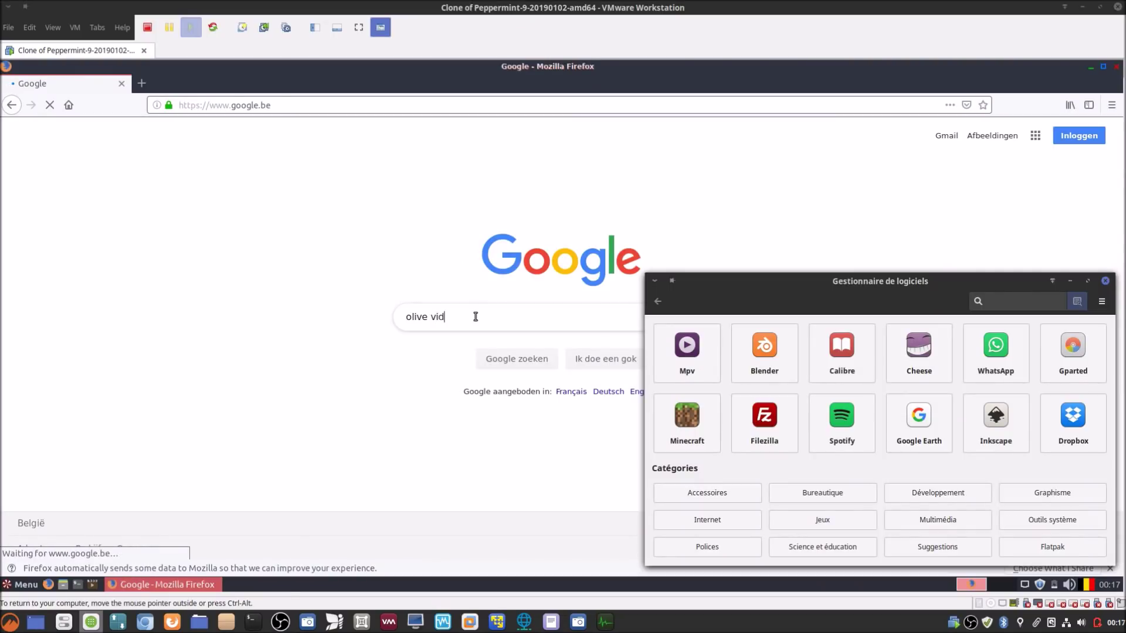
pyautogui.write('eo editing')
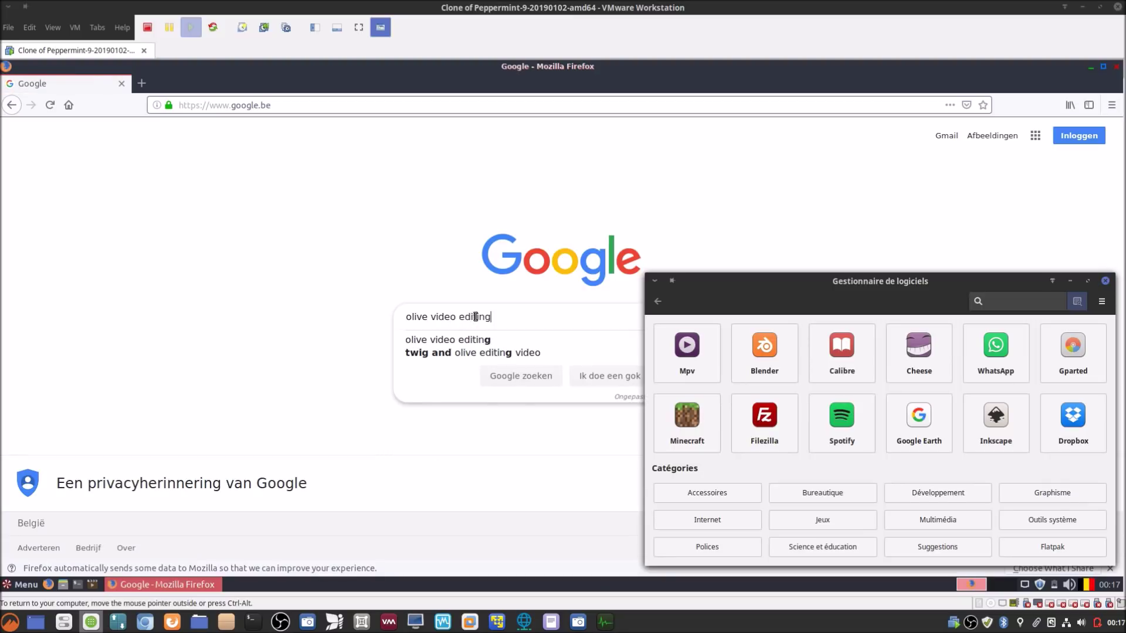
pyautogui.press('Return')
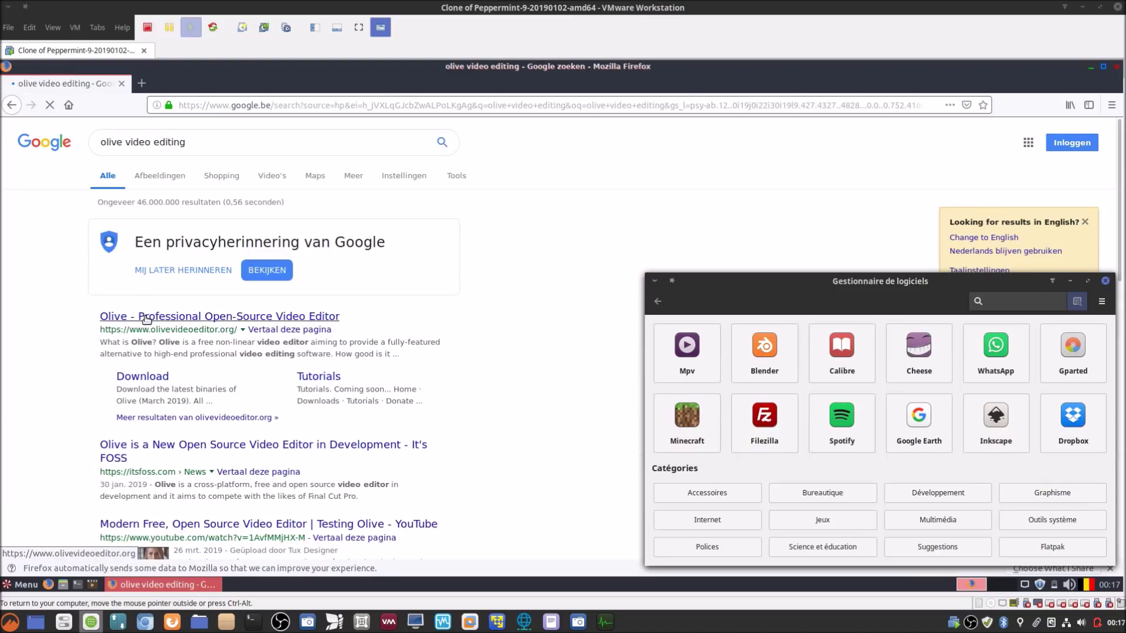
pyautogui.click(148, 319)
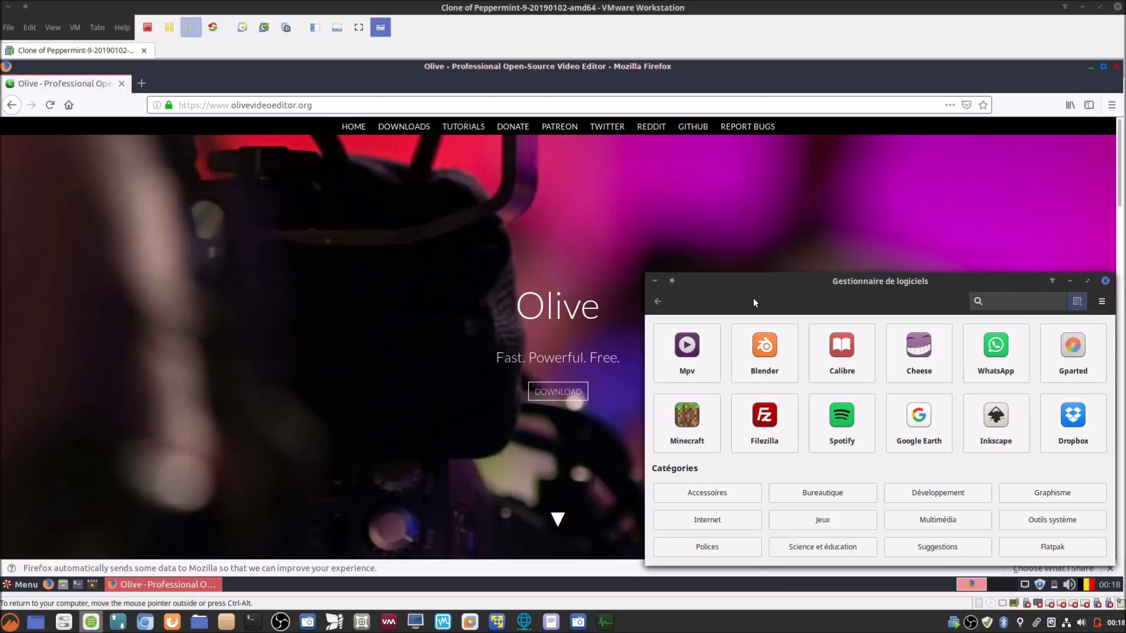
# Step: Minimize the Software Manager, skim the Olive home page, and open its DOWNLOADS page
pyautogui.click(1069, 281)
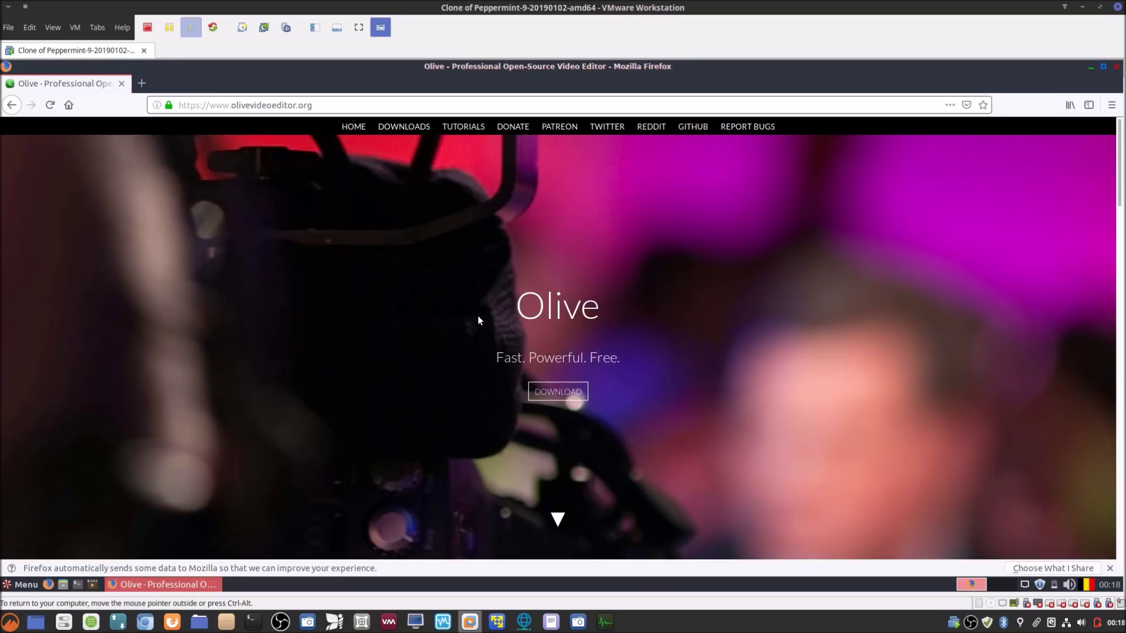
pyautogui.scroll(-10, 485, 316)
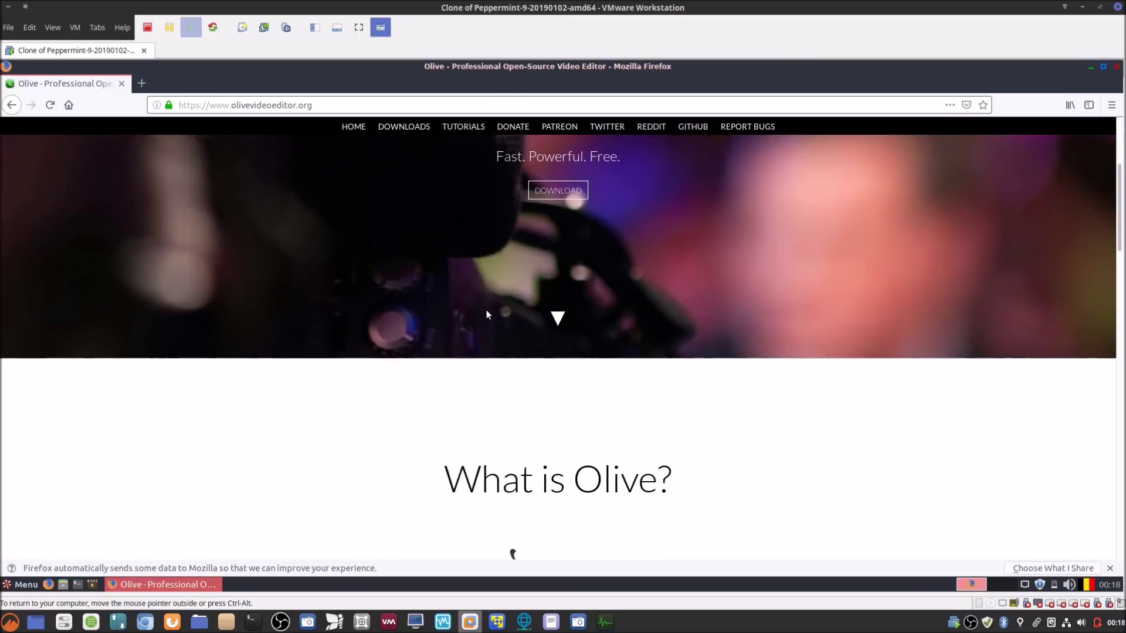
pyautogui.scroll(-8, 494, 309)
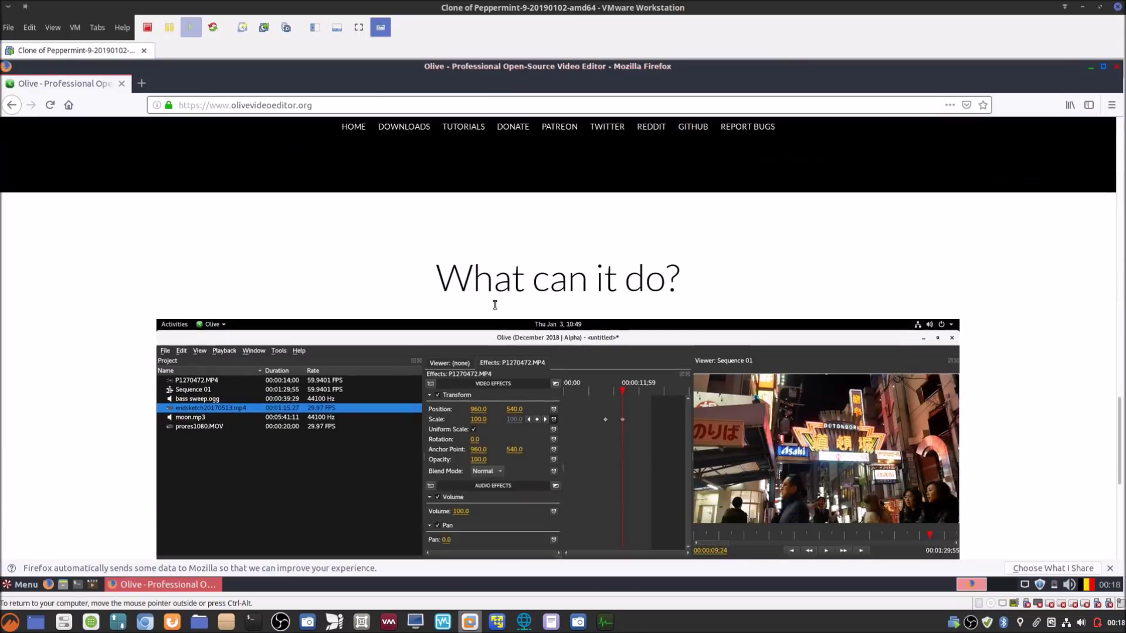
pyautogui.scroll(-2, 497, 303)
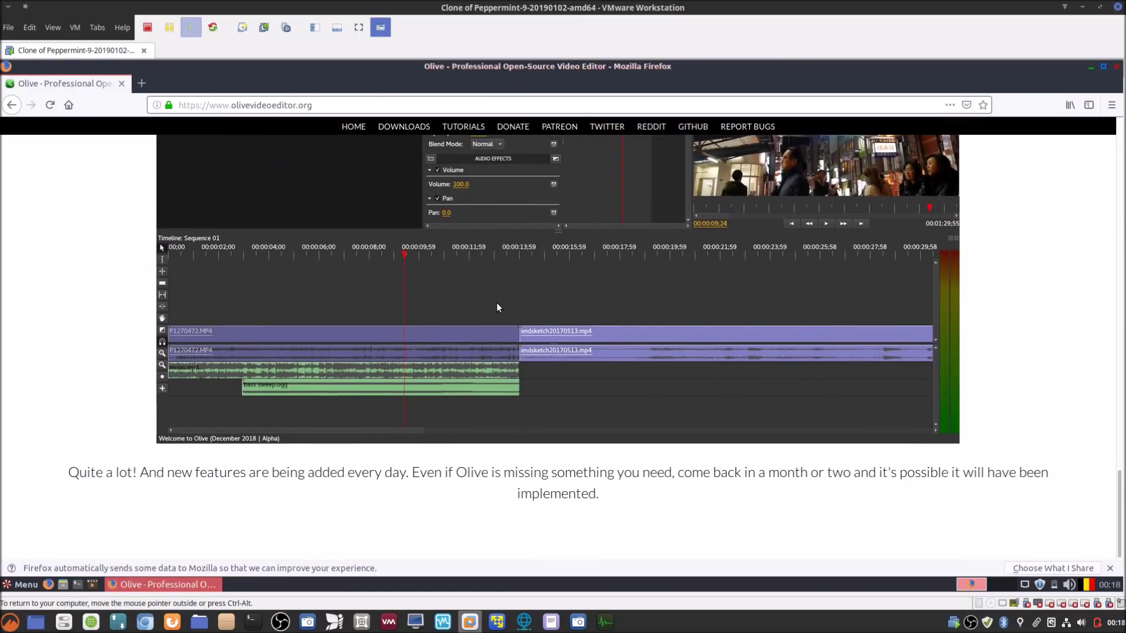
pyautogui.scroll(8, 499, 302)
pyautogui.scroll(10, 481, 269)
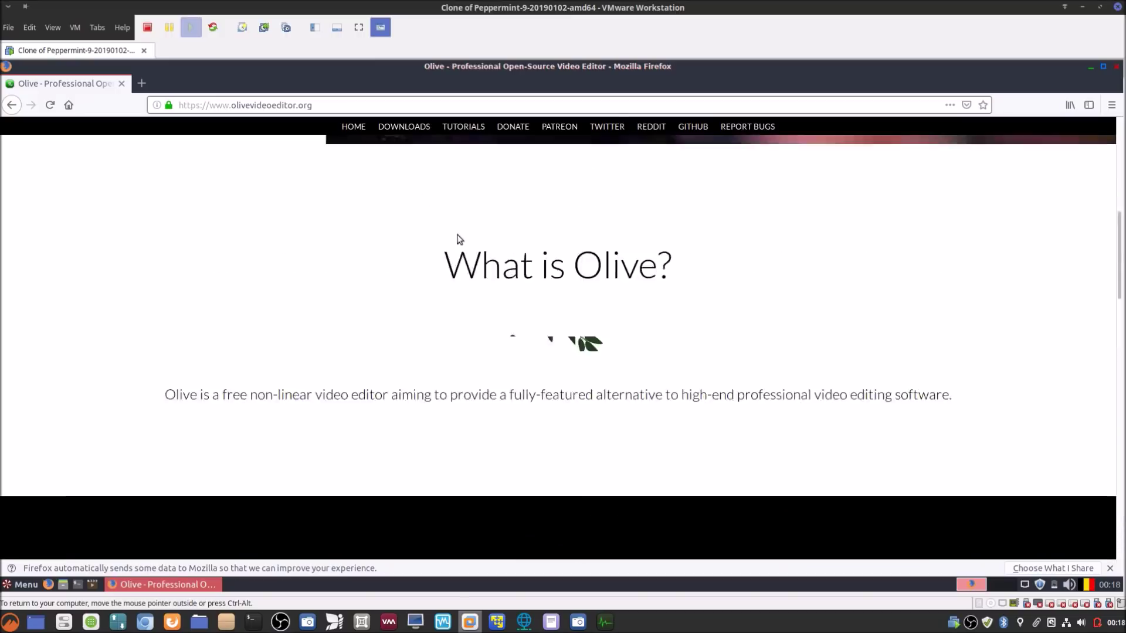
pyautogui.click(402, 129)
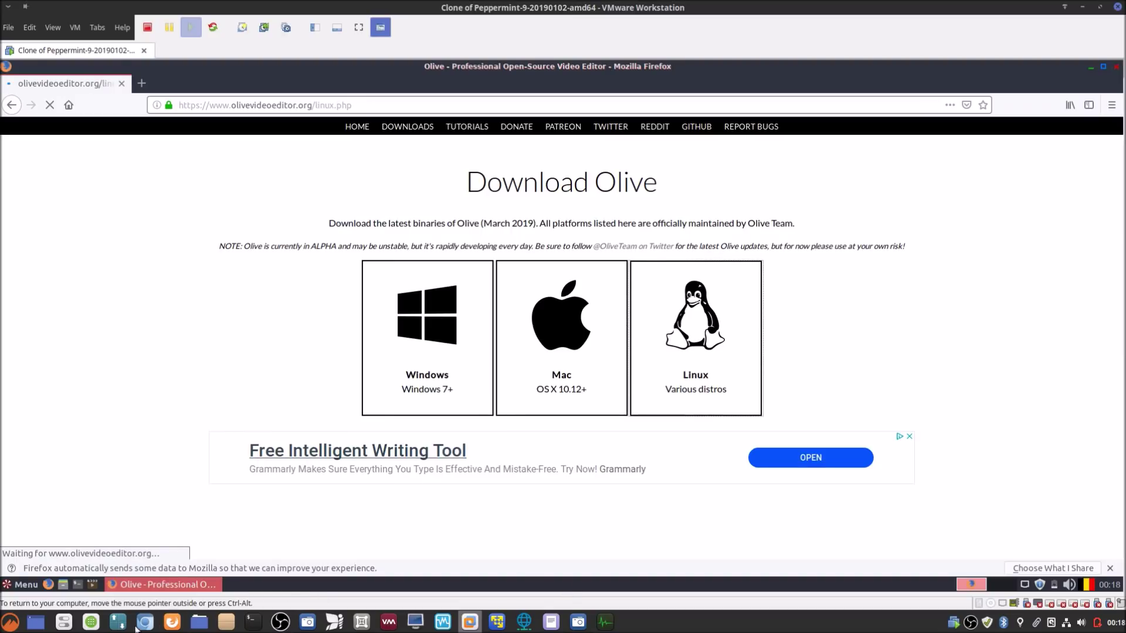
# Step: Restore the Software Manager on the right and scroll the install page down to Flatpak
pyautogui.click(89, 625)
pyautogui.moveTo(718, 287); pyautogui.dragTo(697, 270)
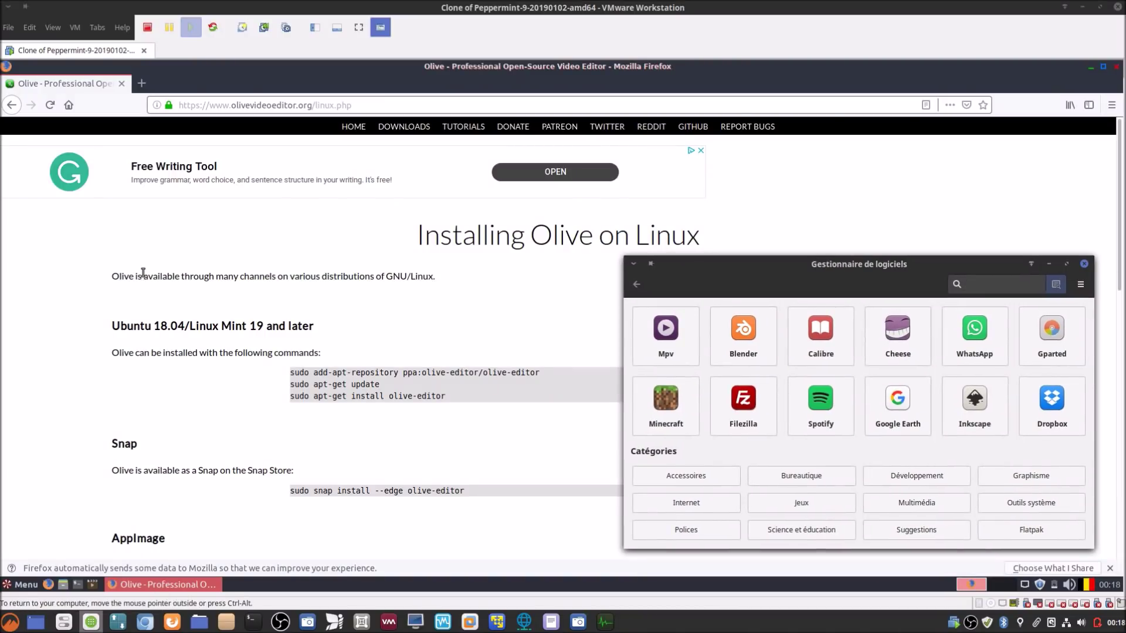
pyautogui.moveTo(744, 266); pyautogui.dragTo(772, 264)
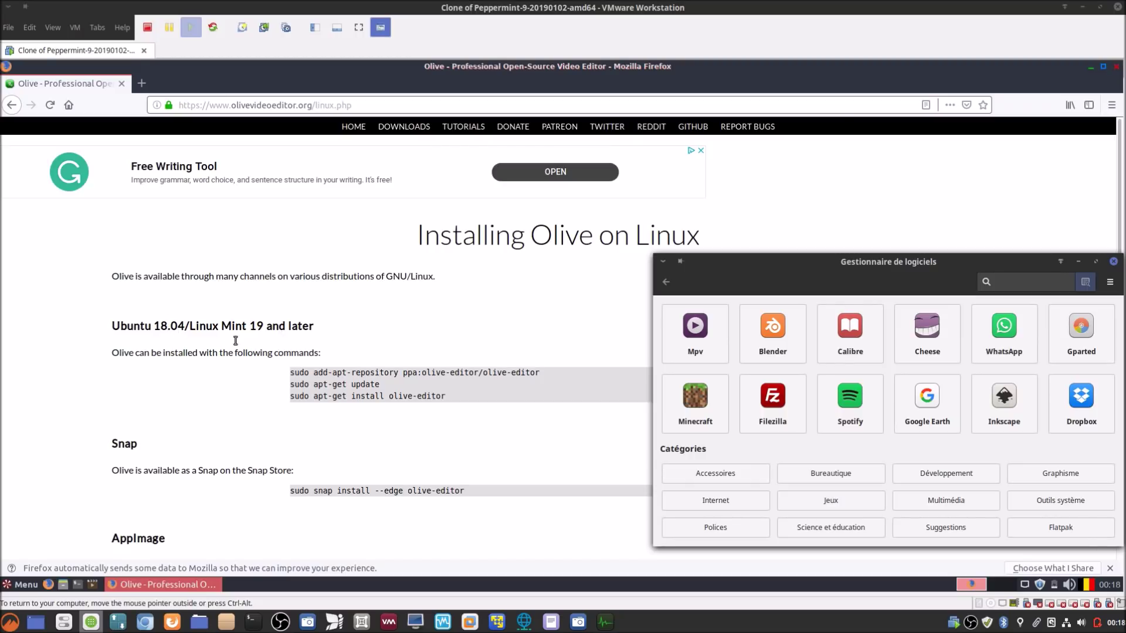
pyautogui.scroll(-2, 87, 455)
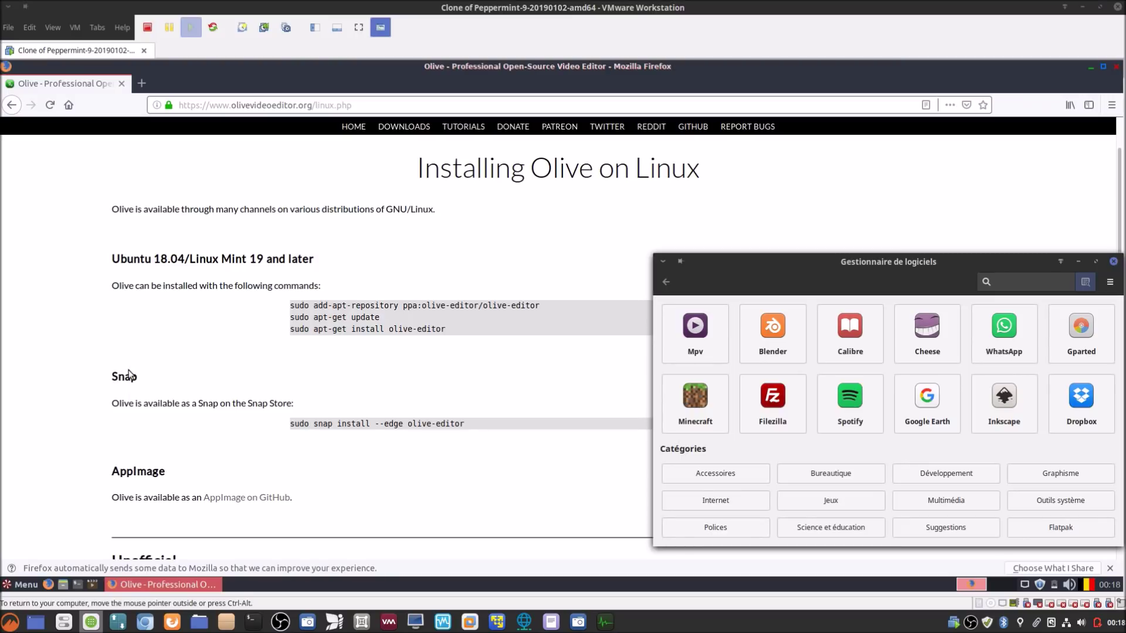
pyautogui.scroll(-4, 122, 405)
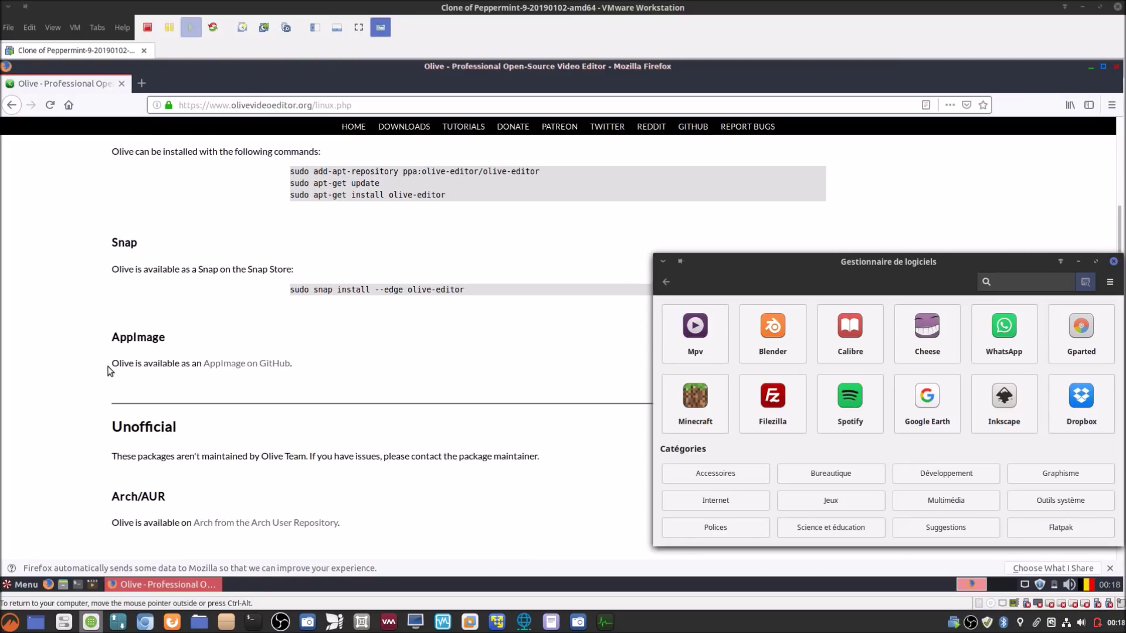
pyautogui.scroll(-4, 109, 370)
pyautogui.scroll(-2, 108, 371)
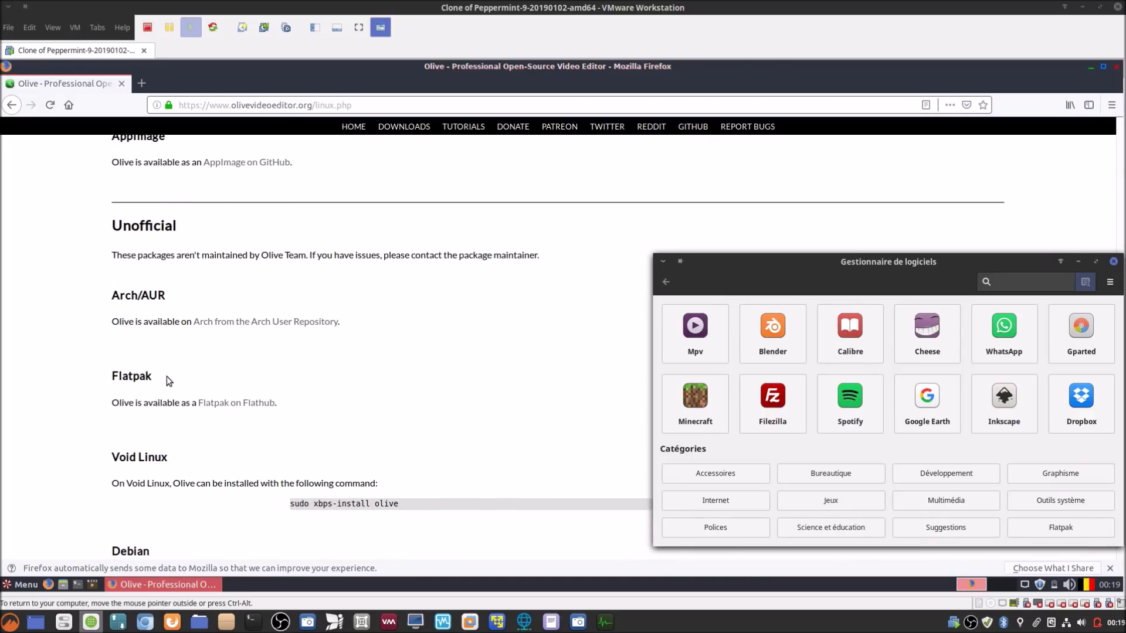
# Step: Search the Software Manager for 'olive', maximize it, and open the Olive Flatpak entry
pyautogui.moveTo(710, 265); pyautogui.dragTo(409, 205)
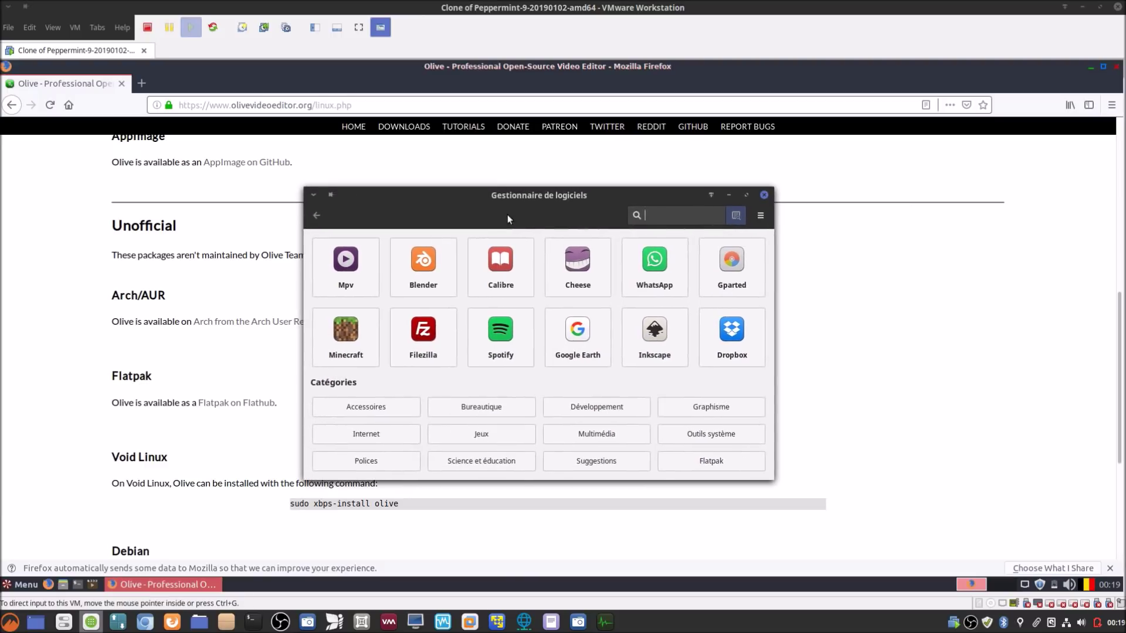
pyautogui.write('olive')
pyautogui.click(745, 195)
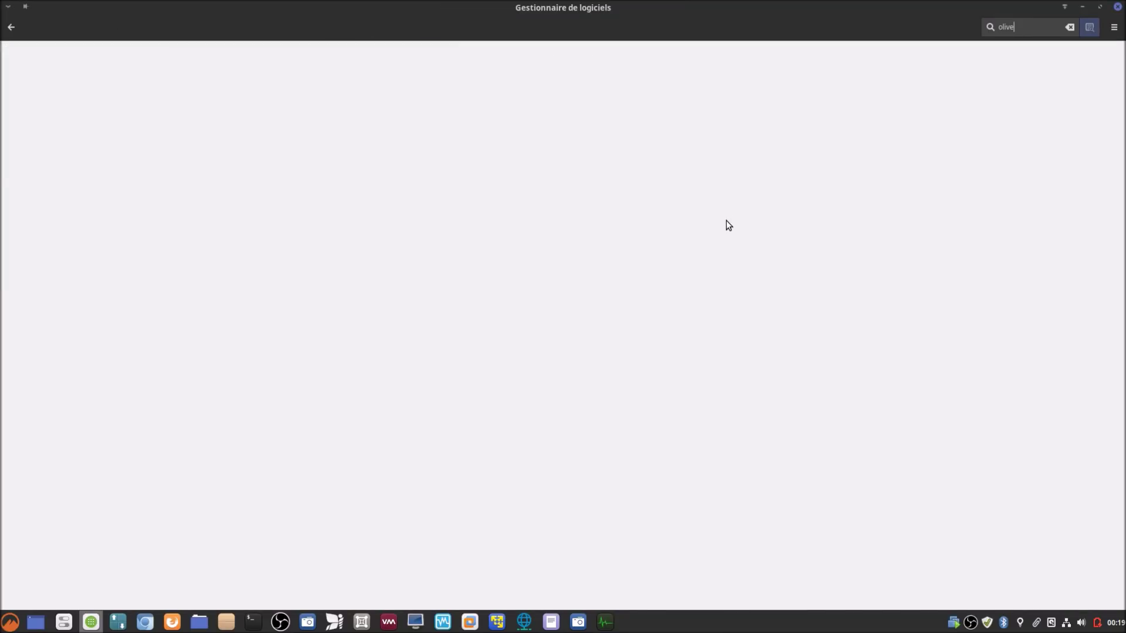
pyautogui.click(110, 115)
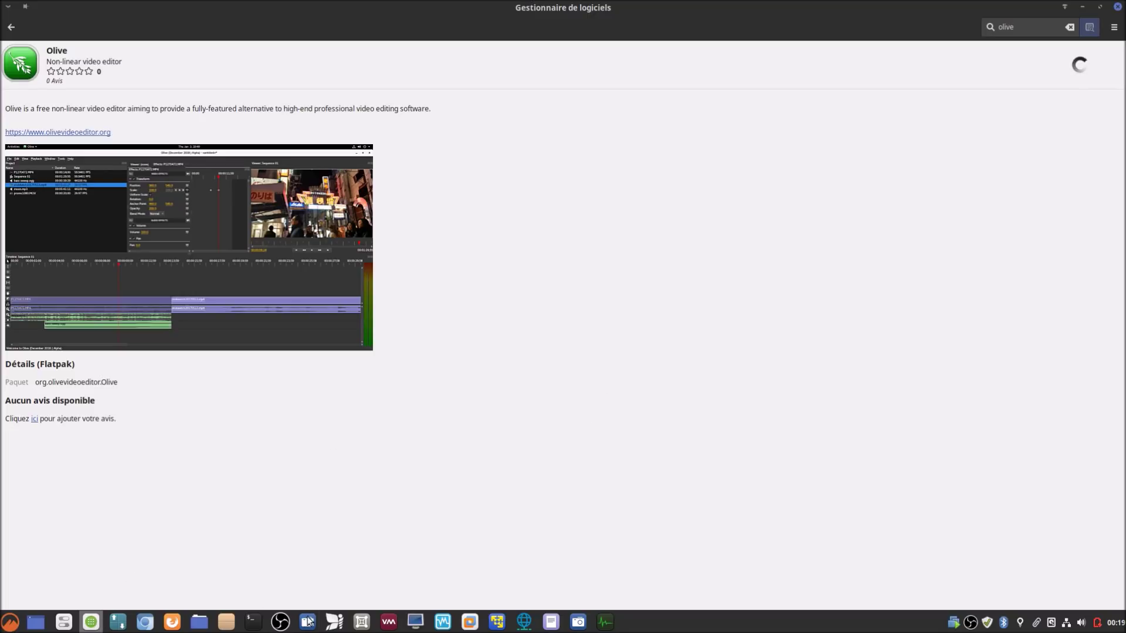
# Step: Copy the add-apt-repository command from Olive's Linux install page in Firefox
pyautogui.click(470, 621)
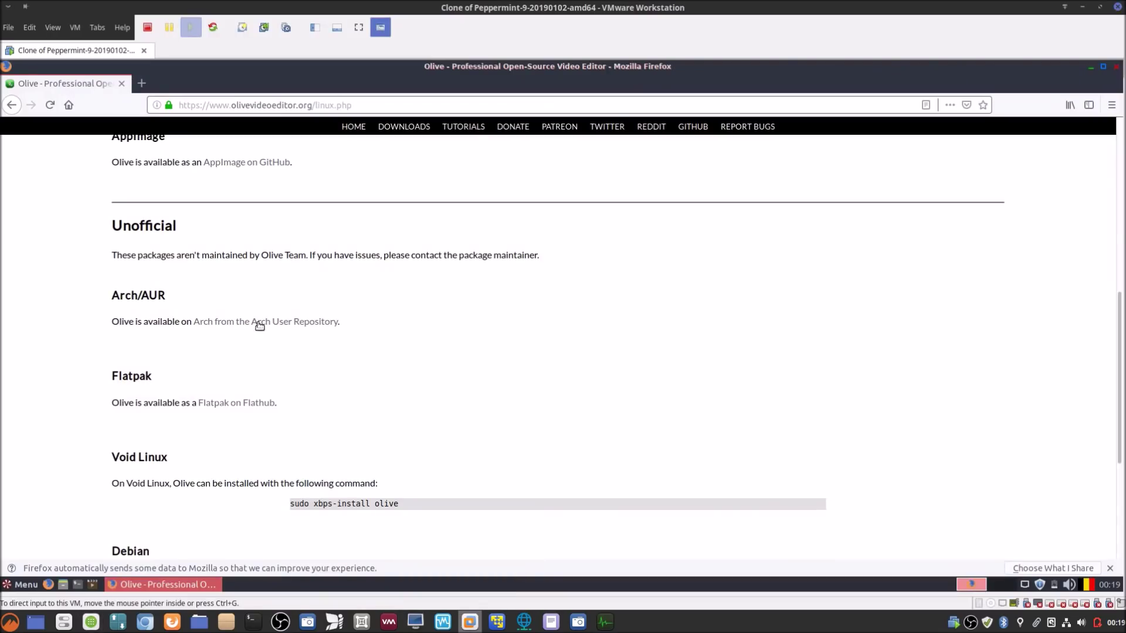
pyautogui.scroll(6, 260, 325)
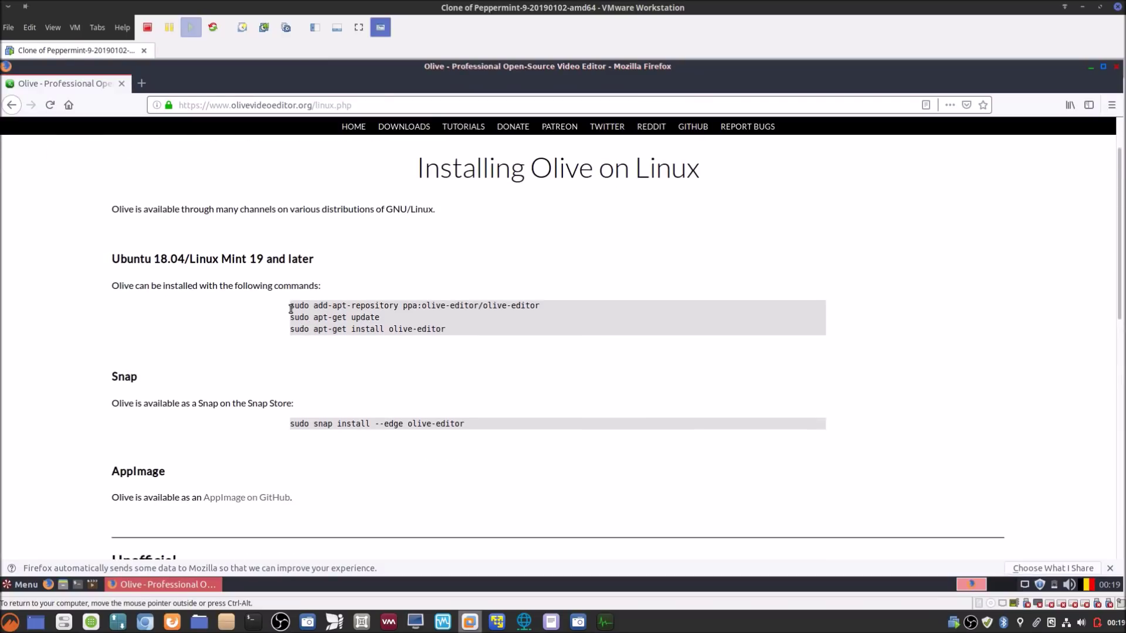
pyautogui.moveTo(290, 308); pyautogui.dragTo(554, 306)
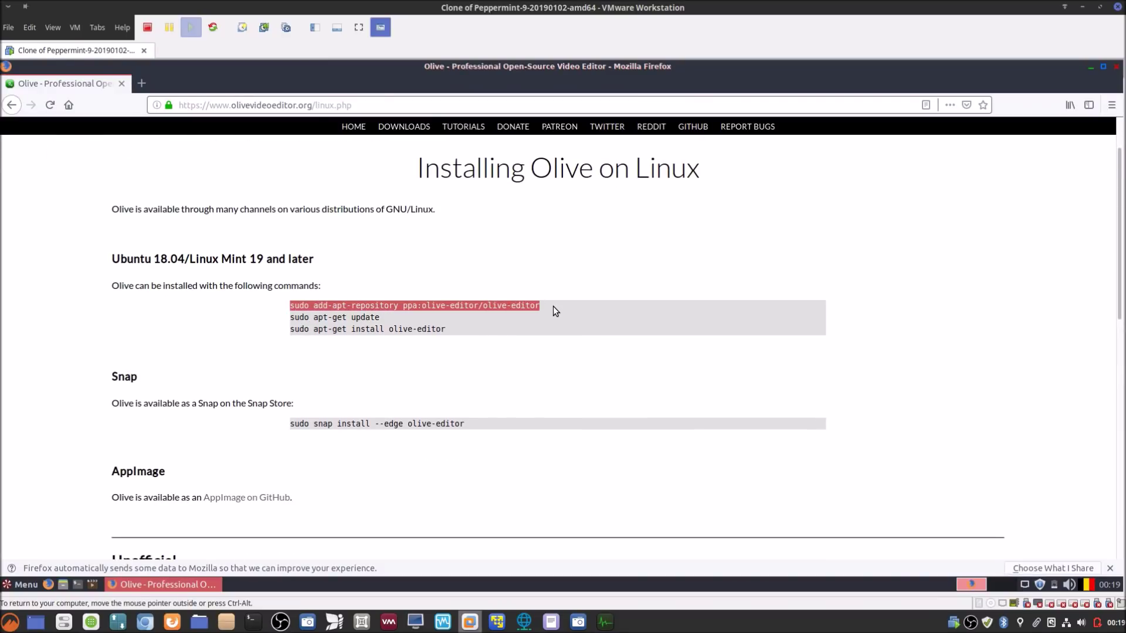
pyautogui.rightClick(522, 309)
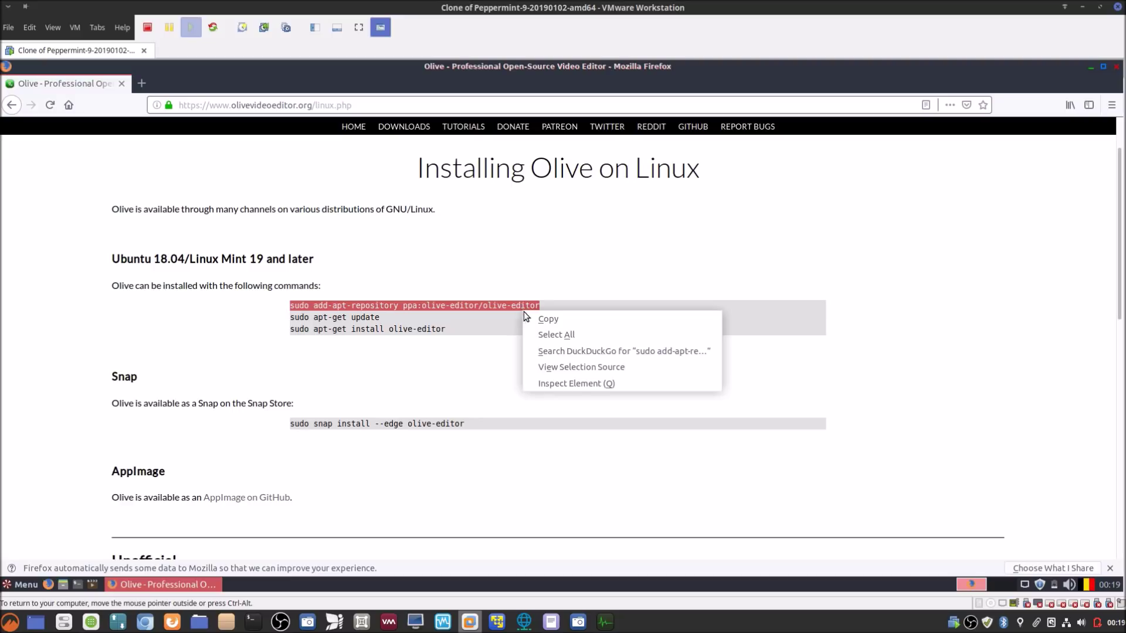
pyautogui.click(530, 317)
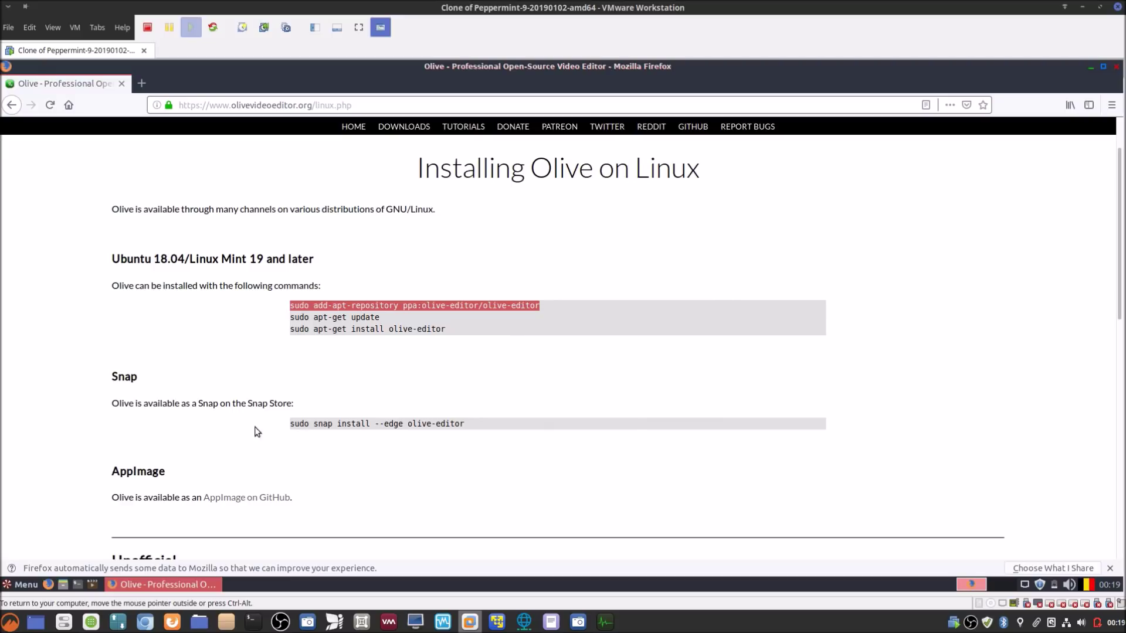
# Step: Paste and run the command in the VM terminal, confirm adding the repository, and move the terminal aside
pyautogui.click(78, 584)
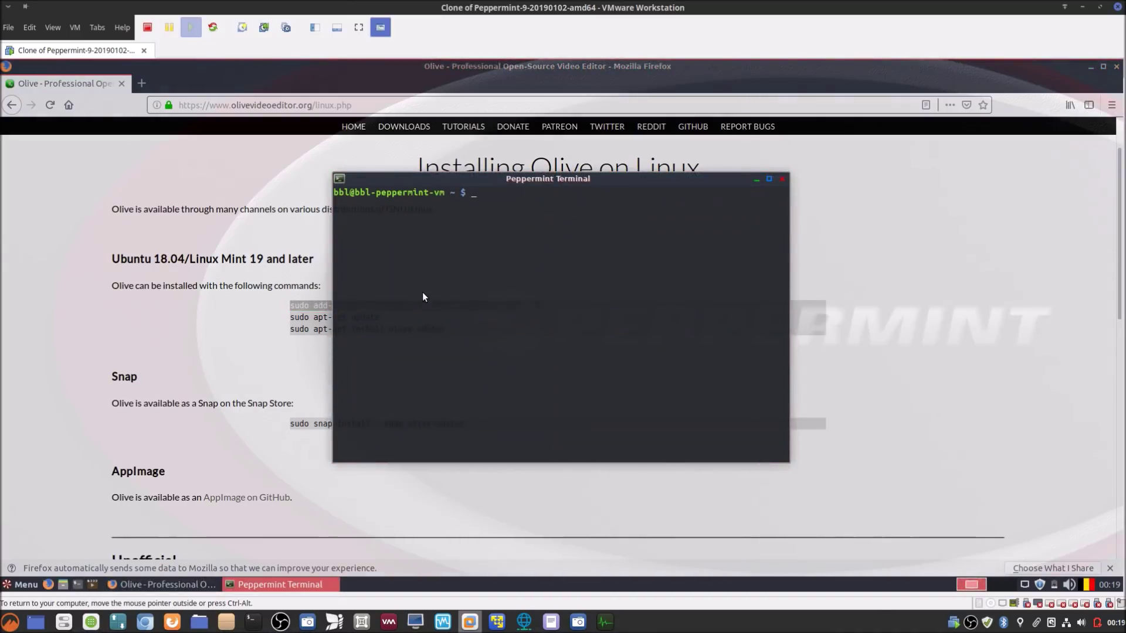
pyautogui.rightClick(423, 293)
pyautogui.click(476, 388)
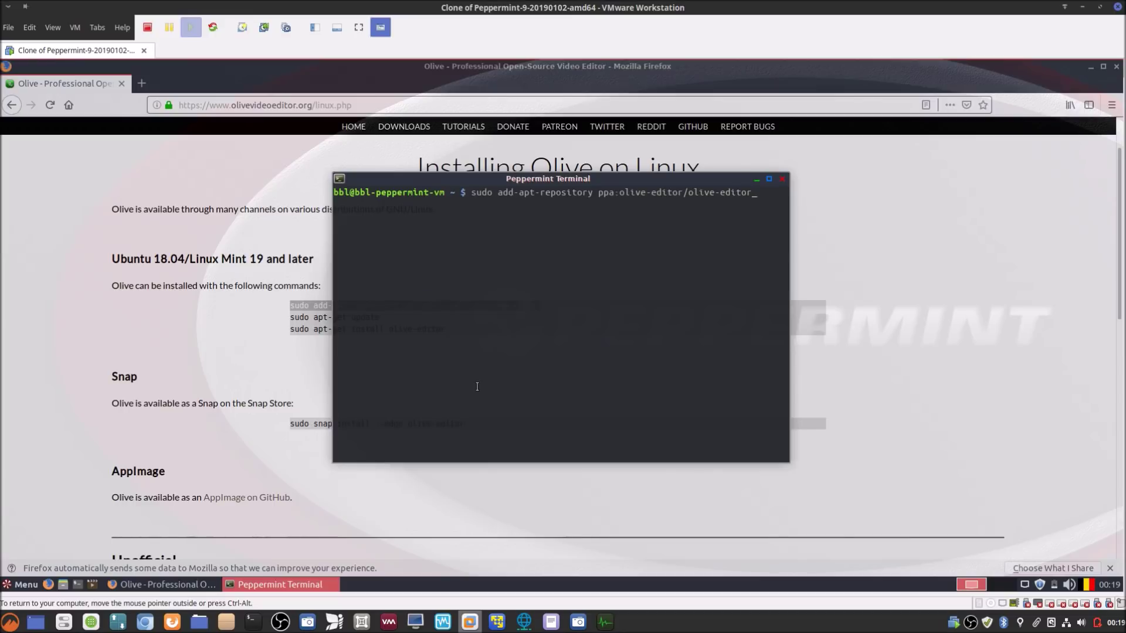
pyautogui.press('Return')
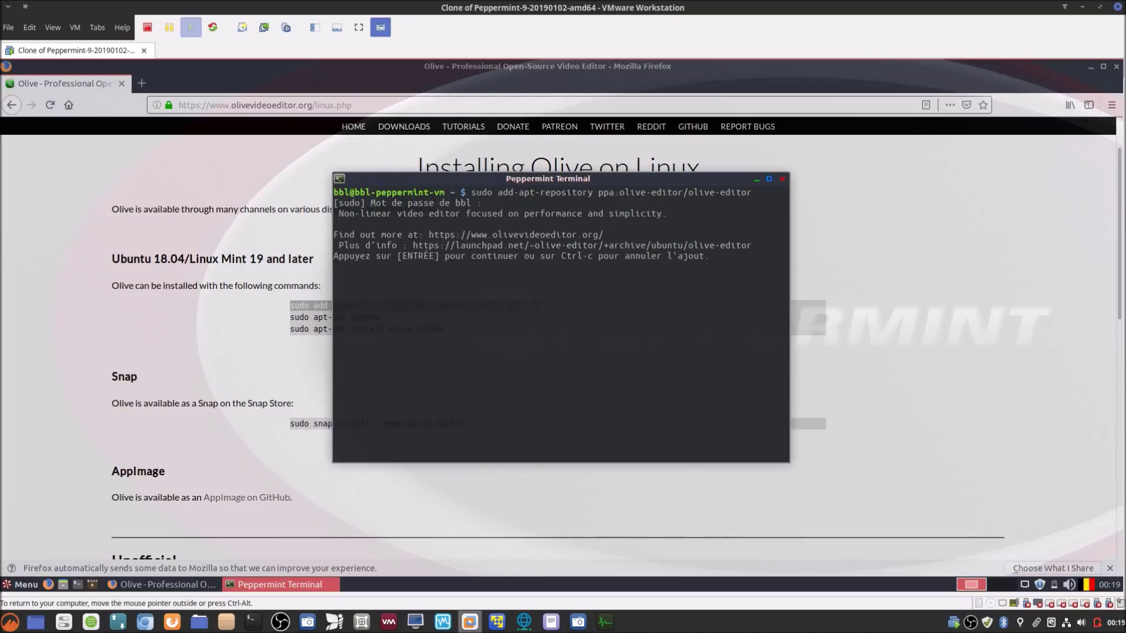
pyautogui.press('Return')
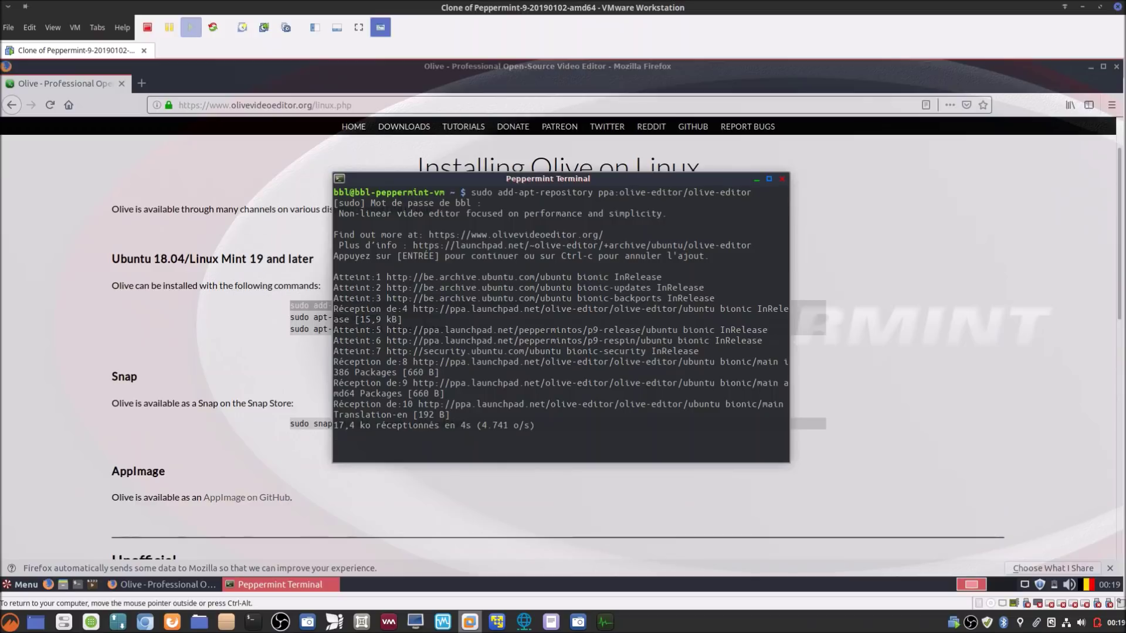
pyautogui.moveTo(740, 209); pyautogui.dragTo(927, 251)
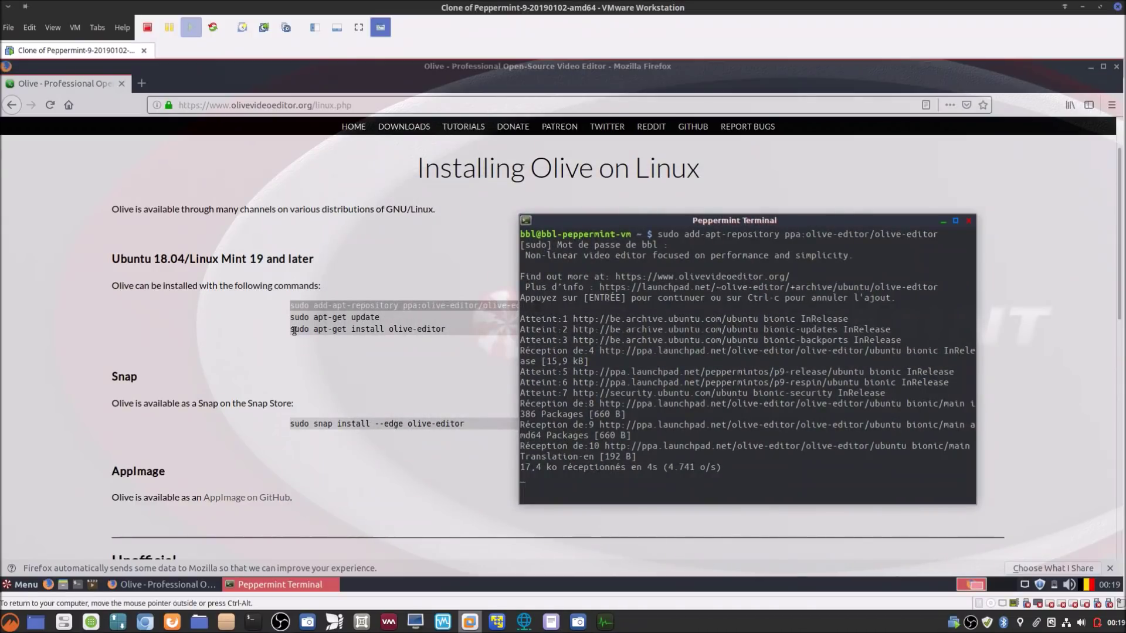
# Step: Copy the 'sudo apt-get install olive-editor' command line from the Olive page
pyautogui.moveTo(291, 330); pyautogui.dragTo(449, 330)
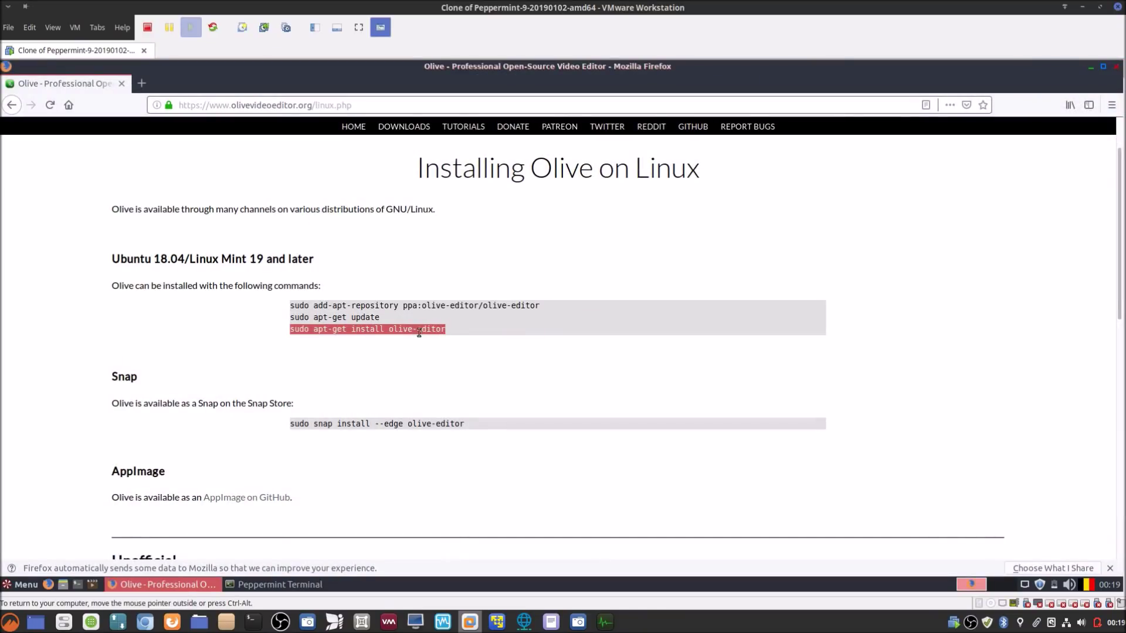
pyautogui.rightClick(394, 329)
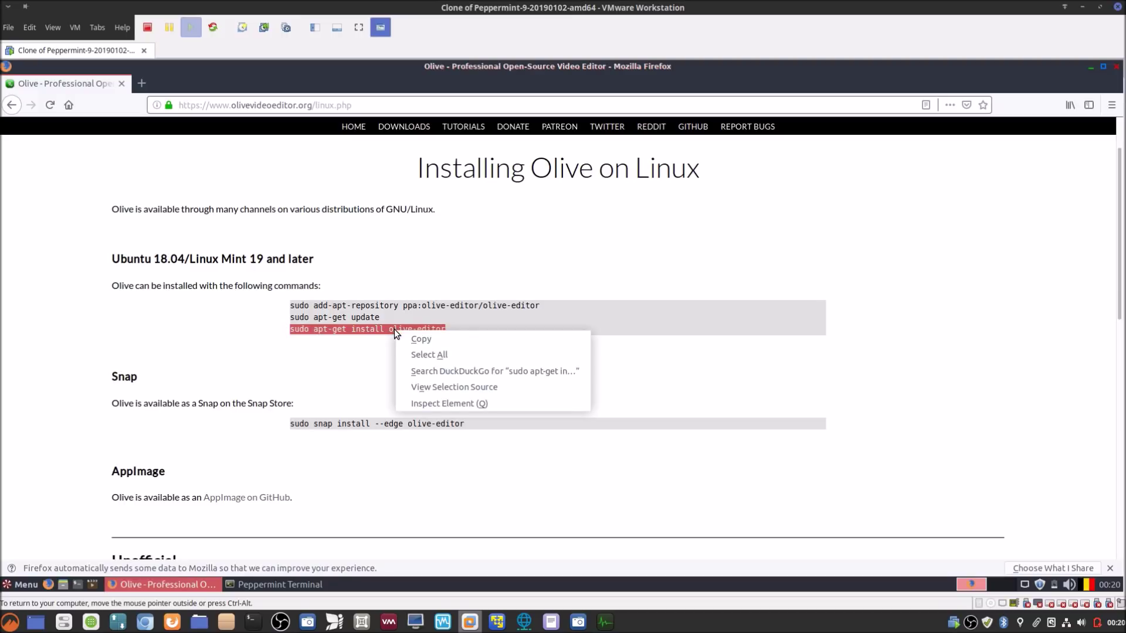
pyautogui.click(399, 336)
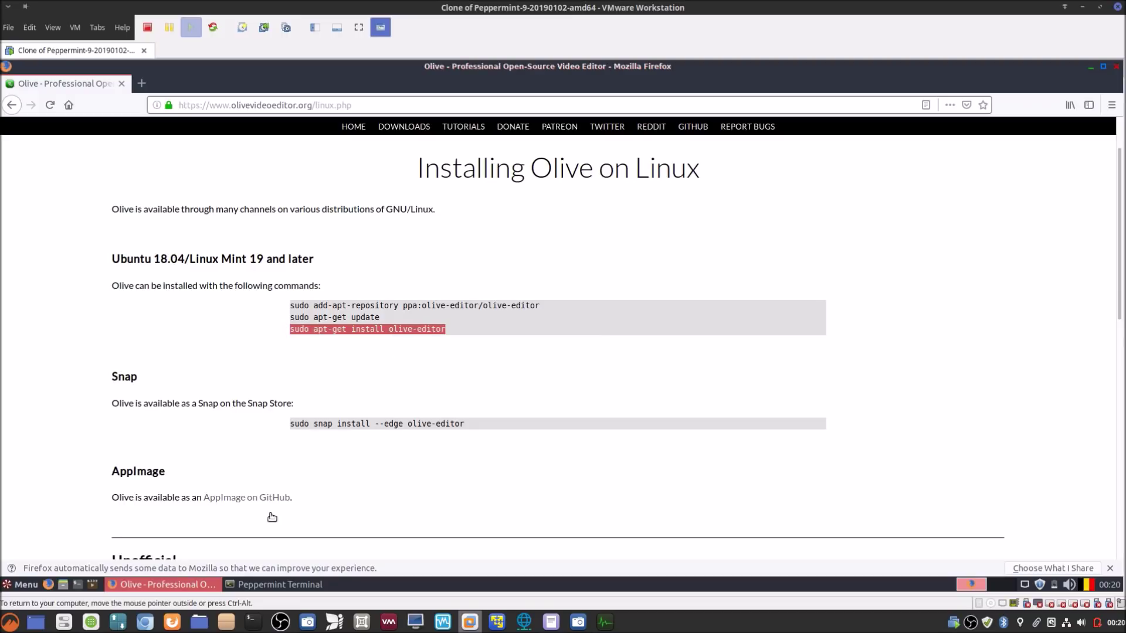
# Step: Reposition the terminal, check the Software Manager's Olive entry, then close Software Manager while apt-get update finishes
pyautogui.click(256, 584)
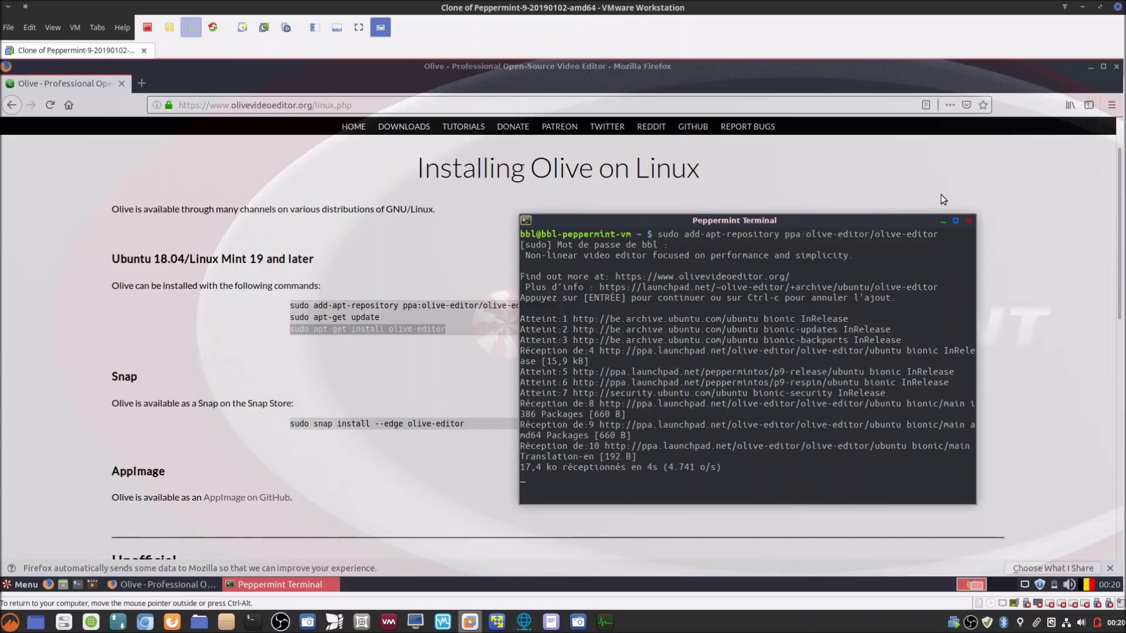
pyautogui.moveTo(855, 218); pyautogui.dragTo(693, 179)
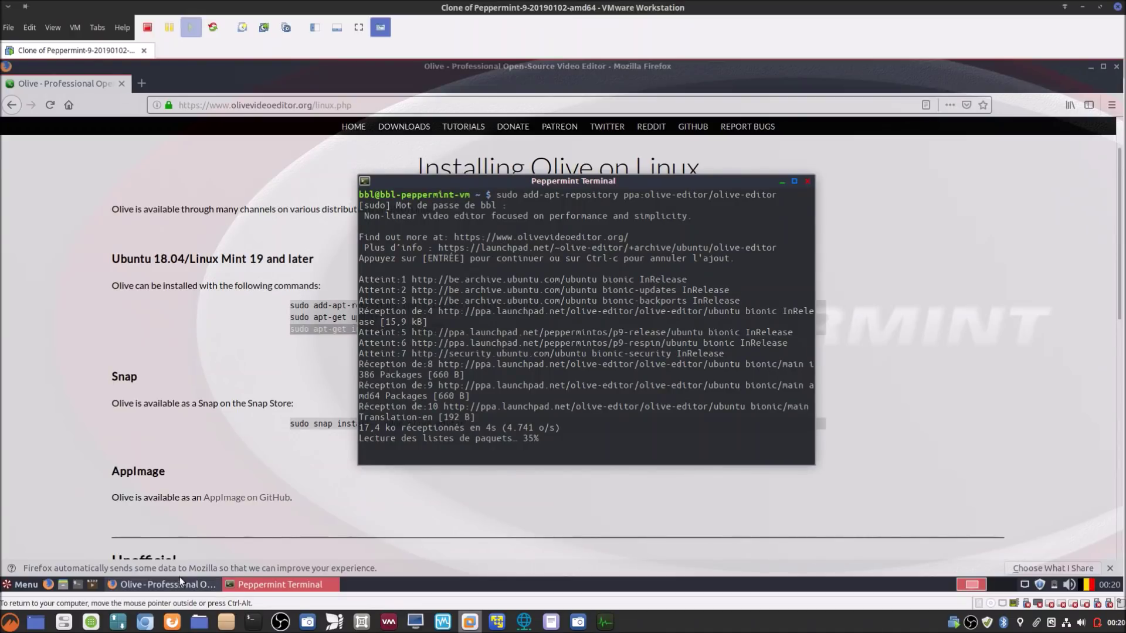
pyautogui.click(92, 623)
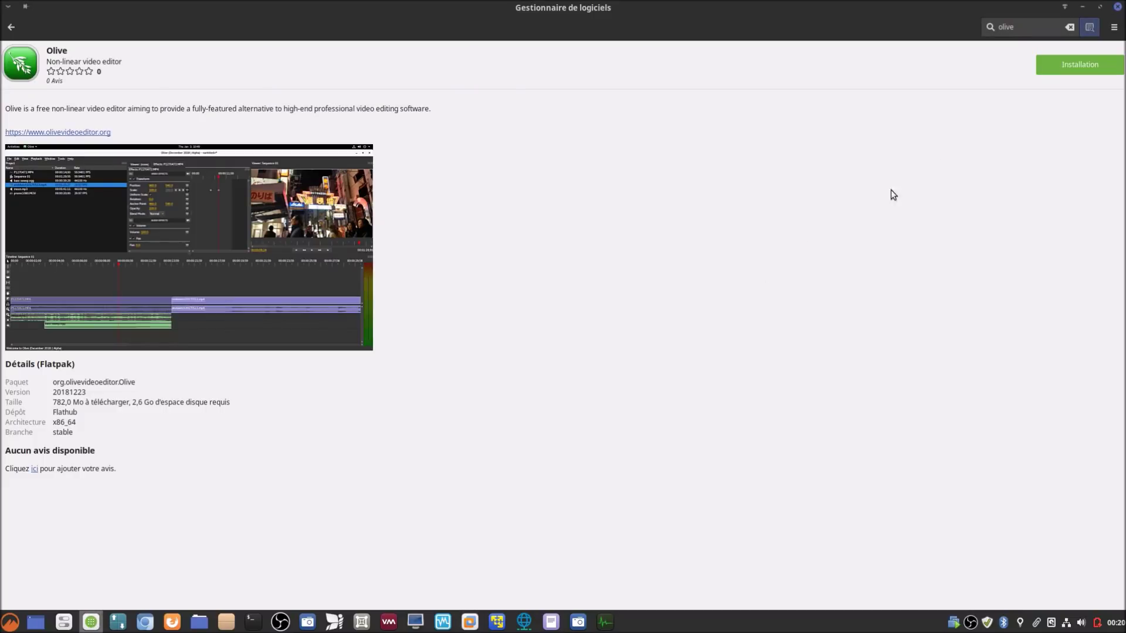
pyautogui.click(1118, 6)
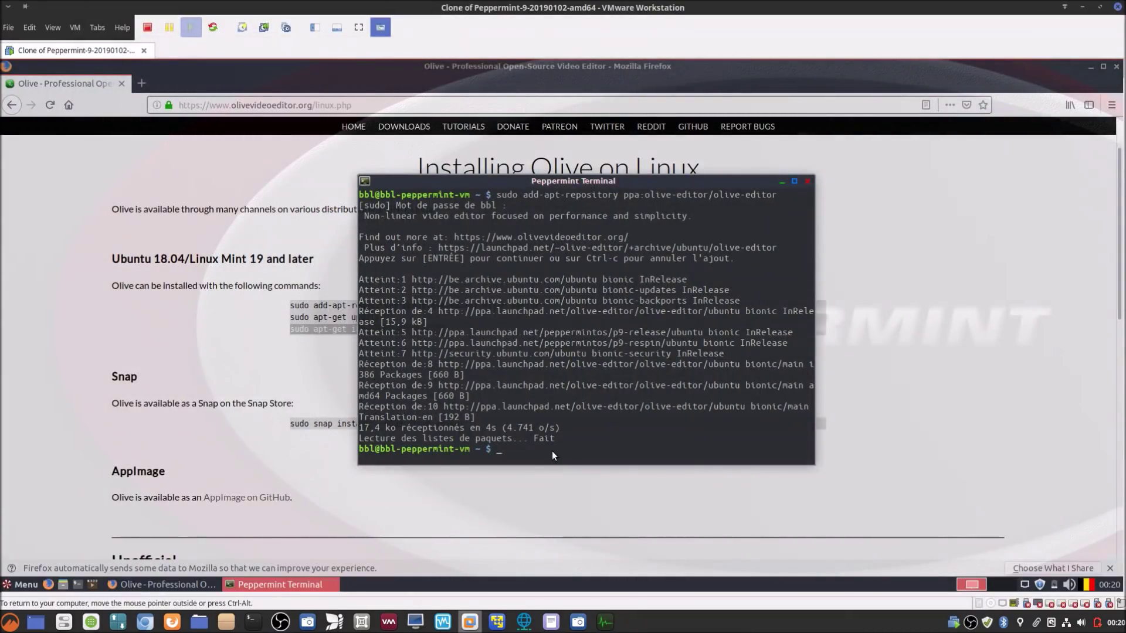
# Step: Paste and run 'sudo apt-get install olive-editor', answering 'o' to confirm the download
pyautogui.rightClick(554, 455)
pyautogui.click(588, 546)
pyautogui.press('Return')
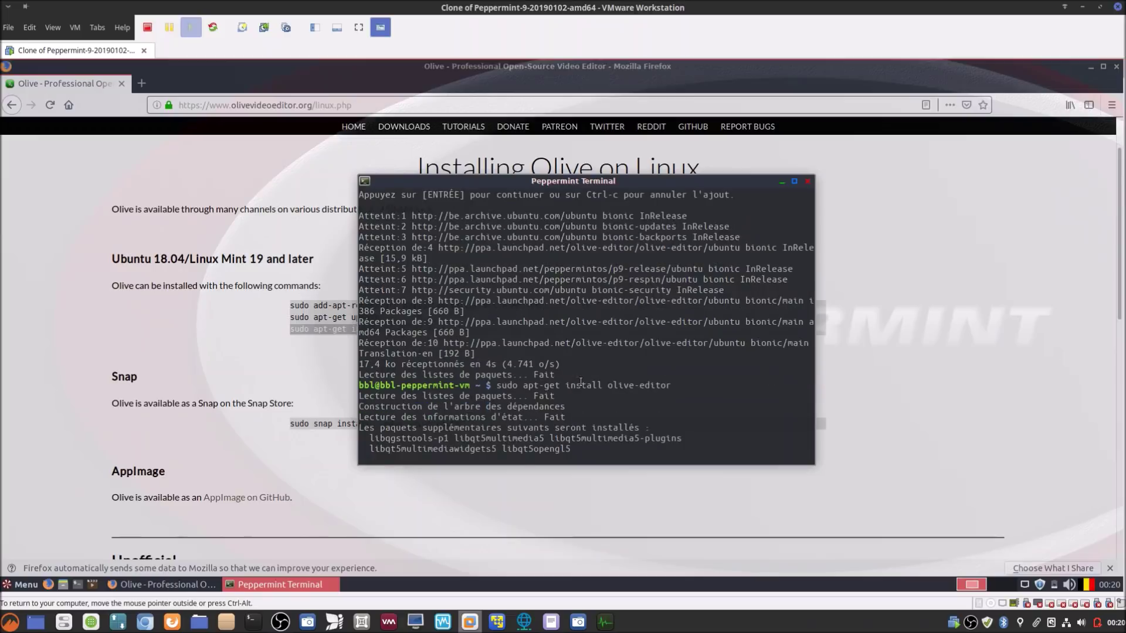
pyautogui.write('o')
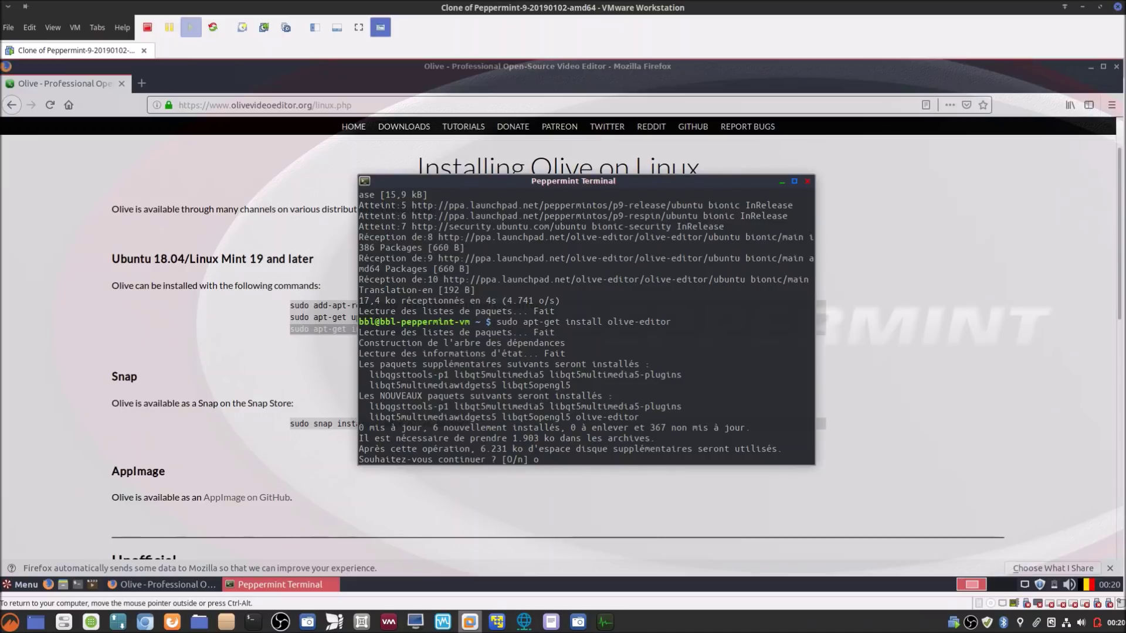
pyautogui.press('Return')
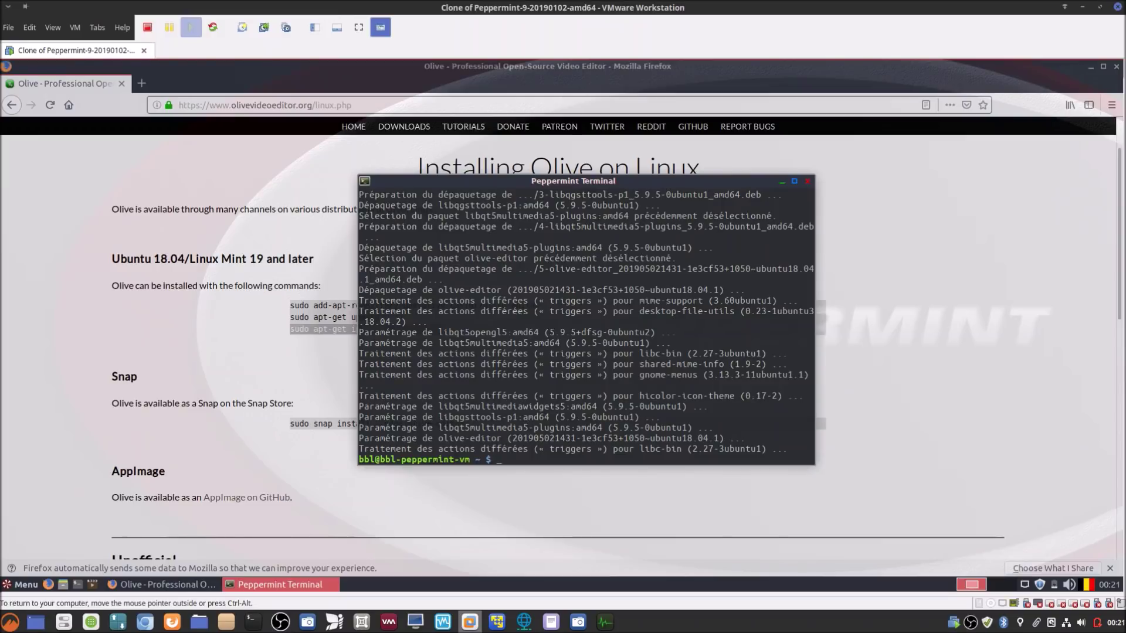
# Step: Close the terminal, launch Olive via the Menu search 'oli', and close Firefox
pyautogui.click(807, 183)
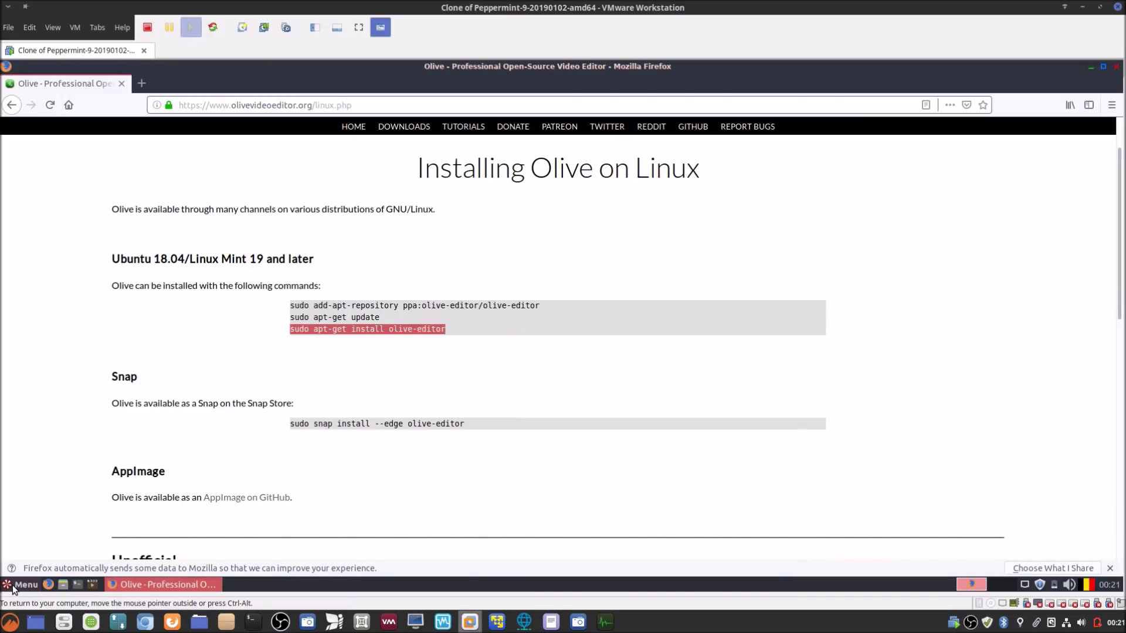
pyautogui.click(13, 586)
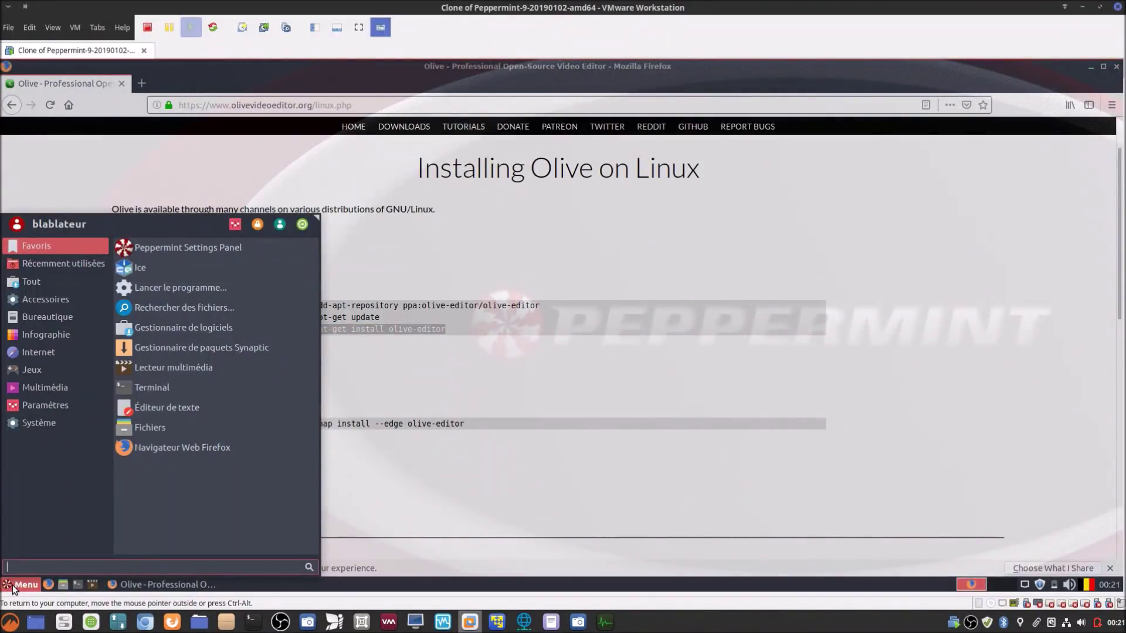
pyautogui.write('oli')
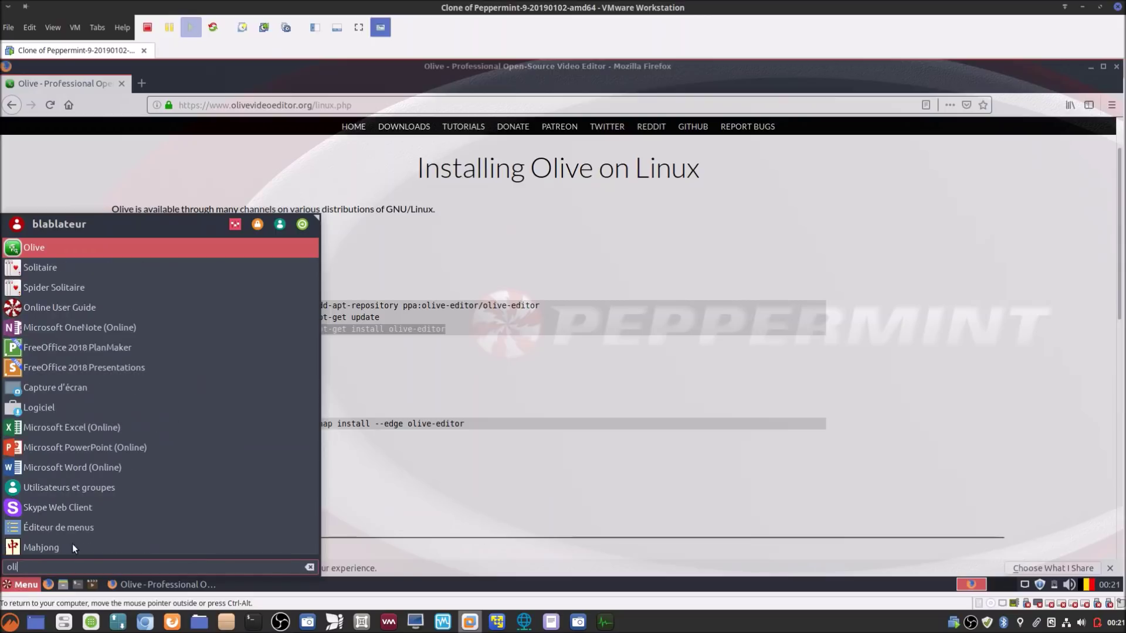
pyautogui.click(230, 248)
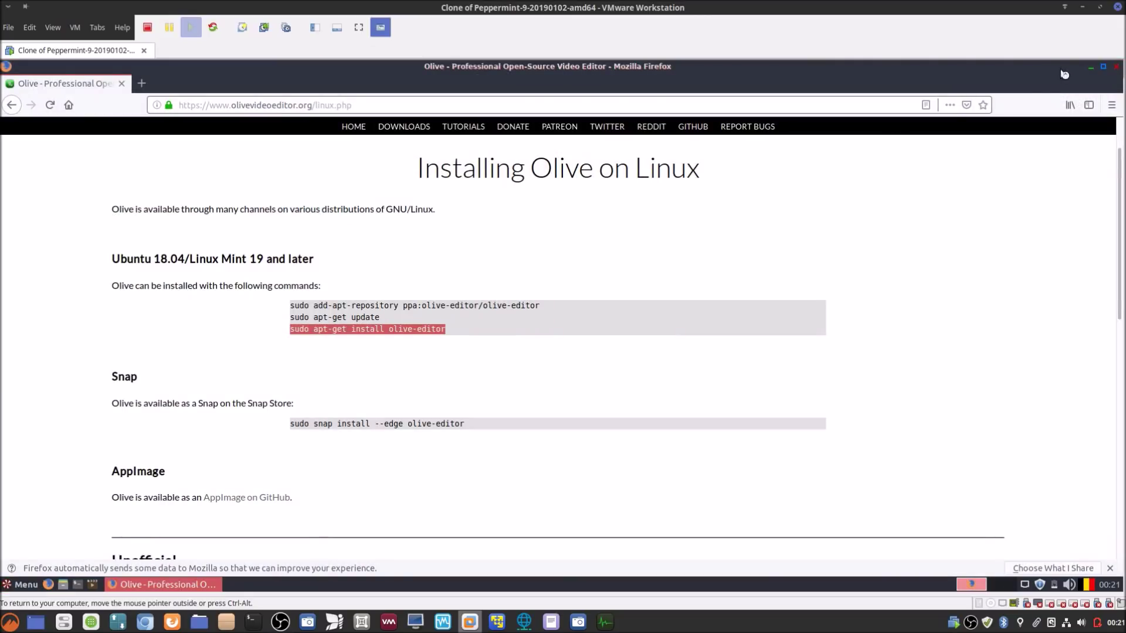
pyautogui.click(1116, 68)
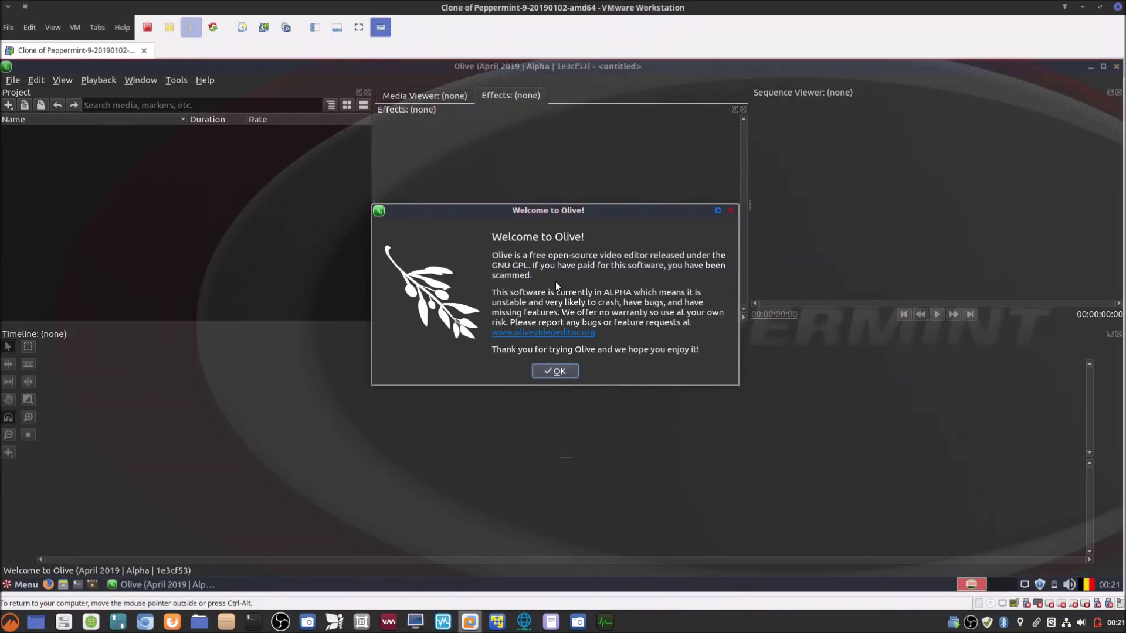
# Step: Dismiss the welcome dialog and set the Preferences language to français, confirming the Outils menu is French
pyautogui.click(566, 372)
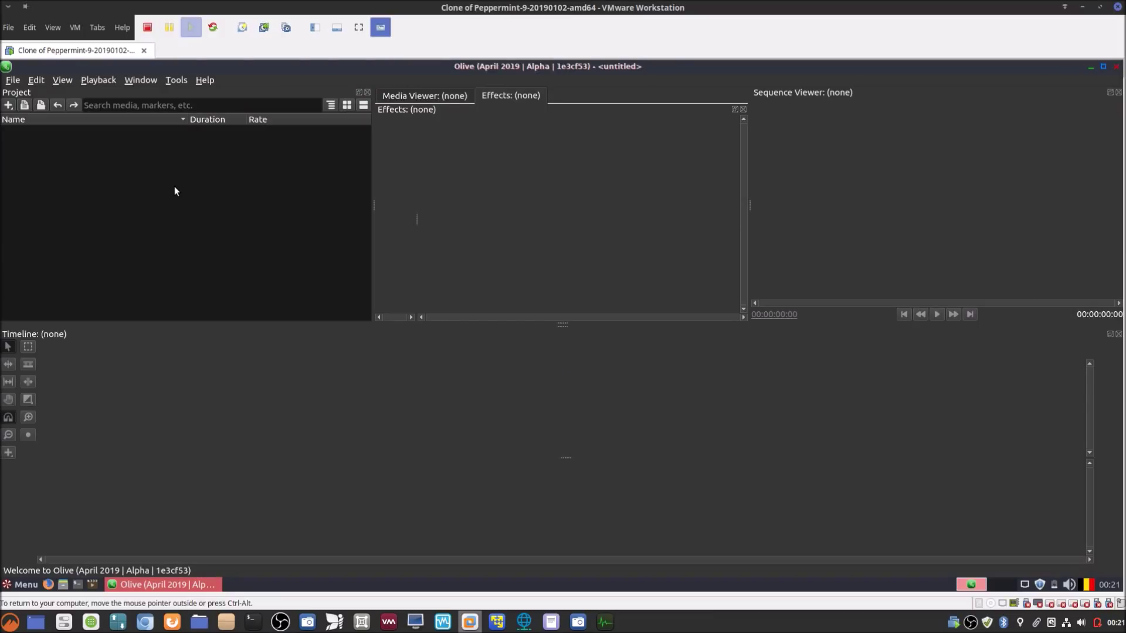
pyautogui.click(174, 80)
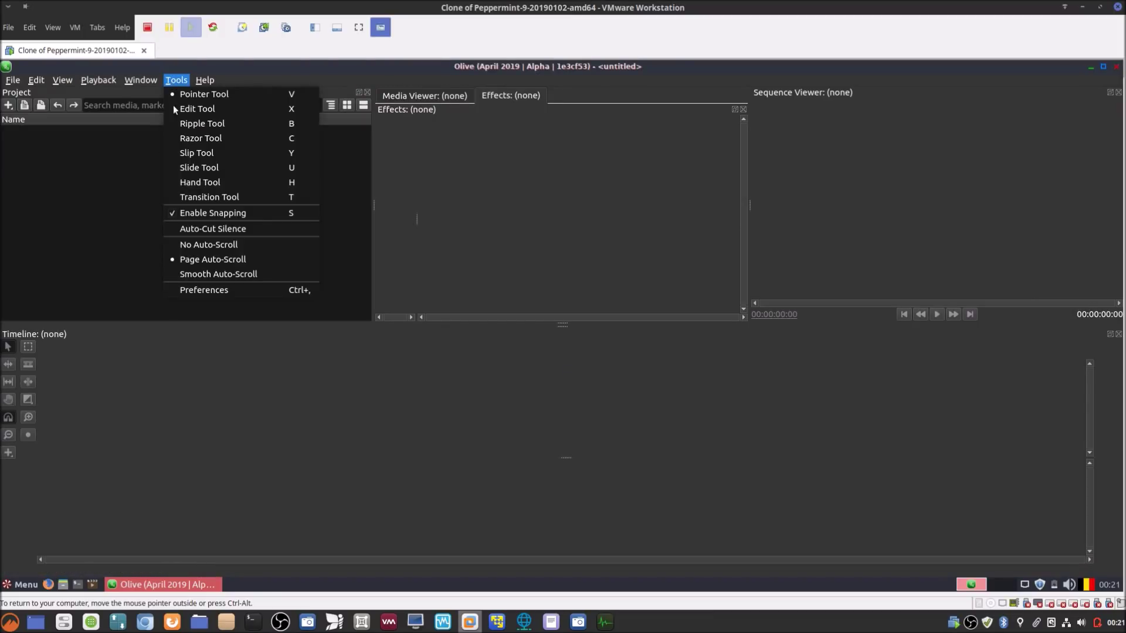
pyautogui.click(231, 290)
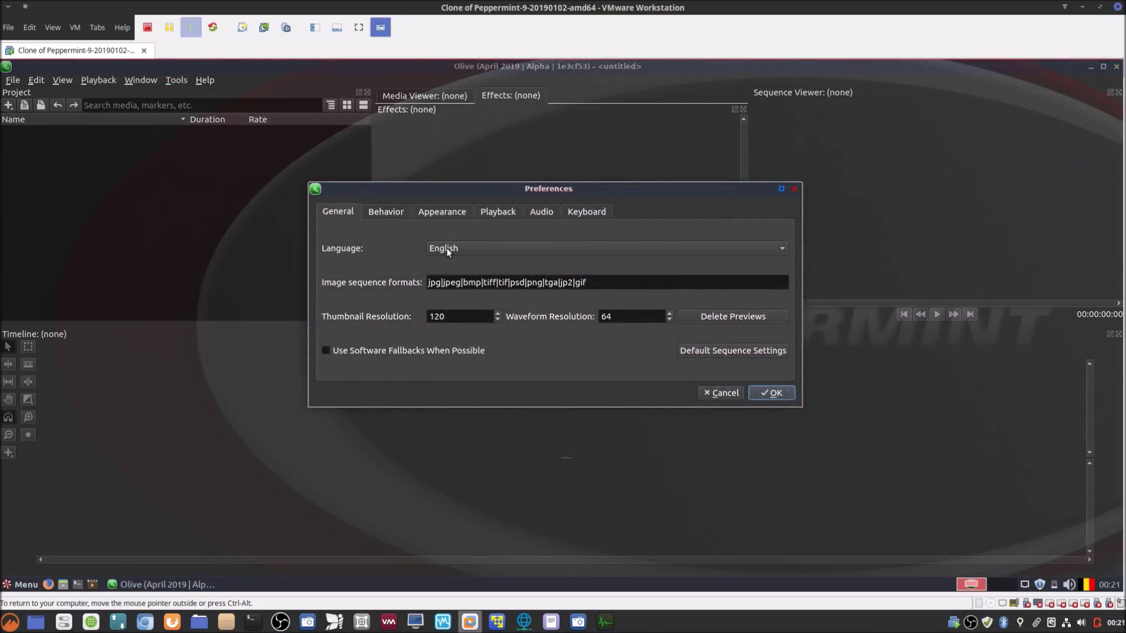
pyautogui.click(445, 248)
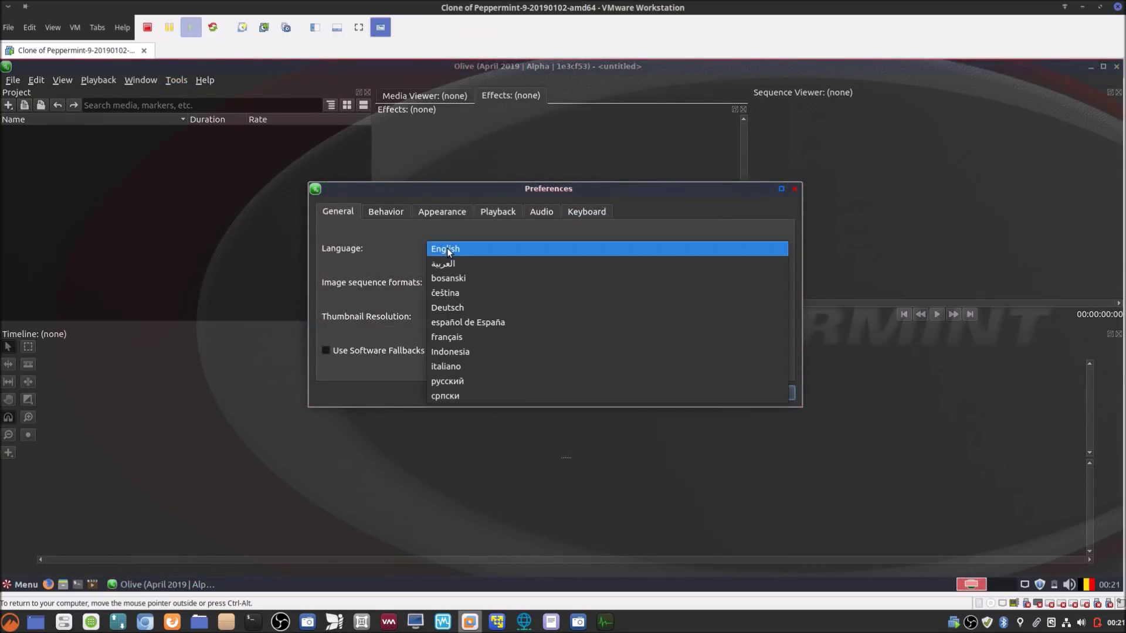
pyautogui.click(460, 337)
pyautogui.click(786, 392)
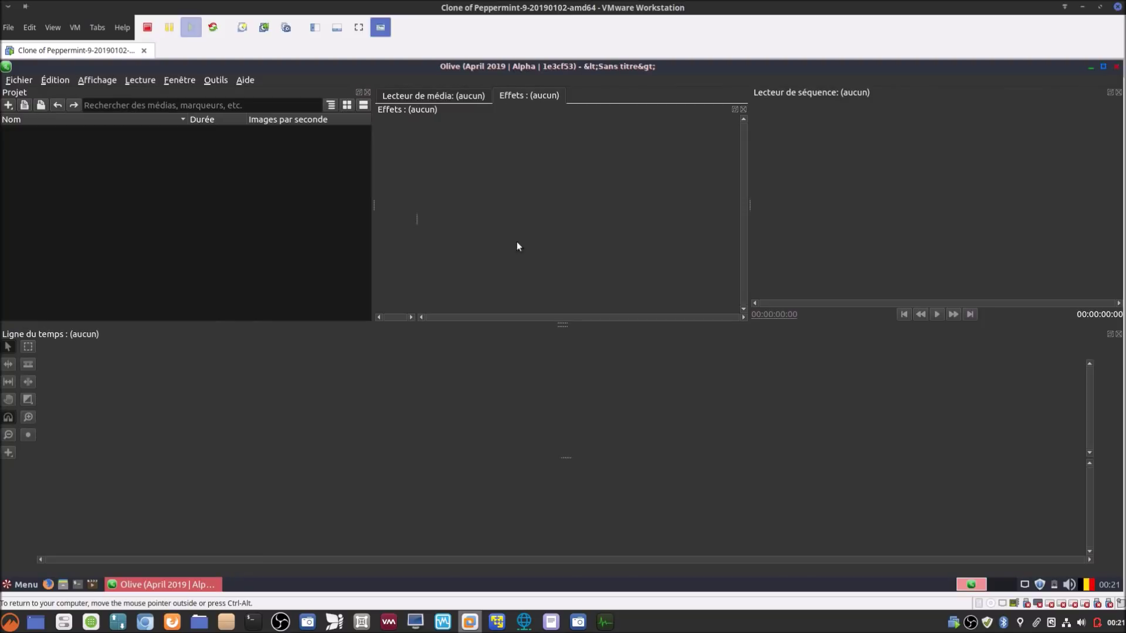
pyautogui.click(217, 80)
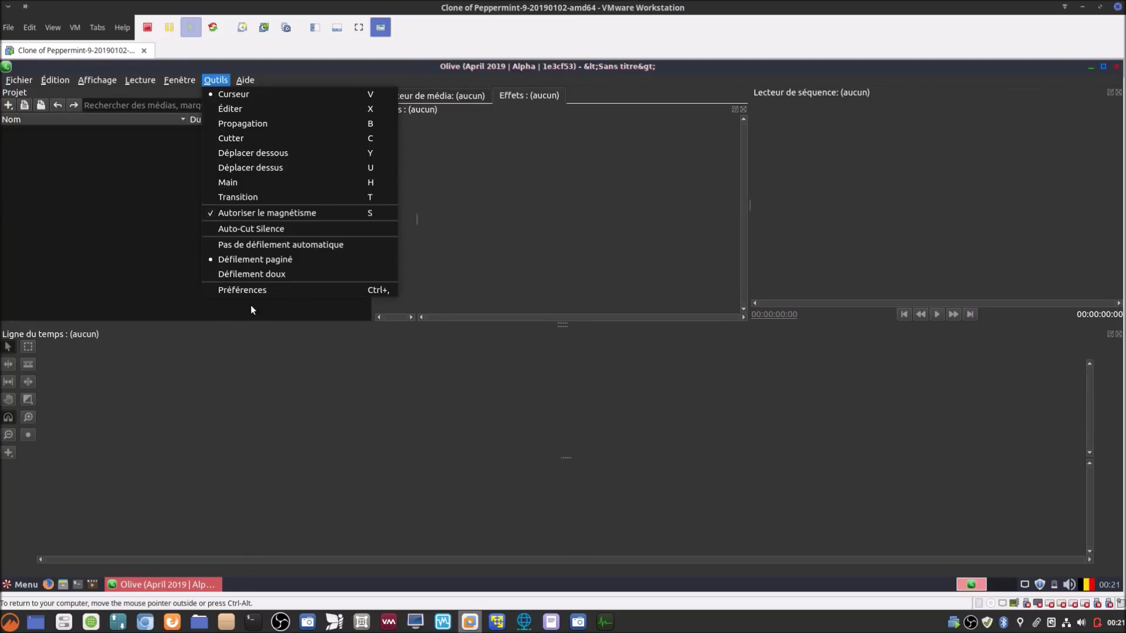
pyautogui.click(248, 290)
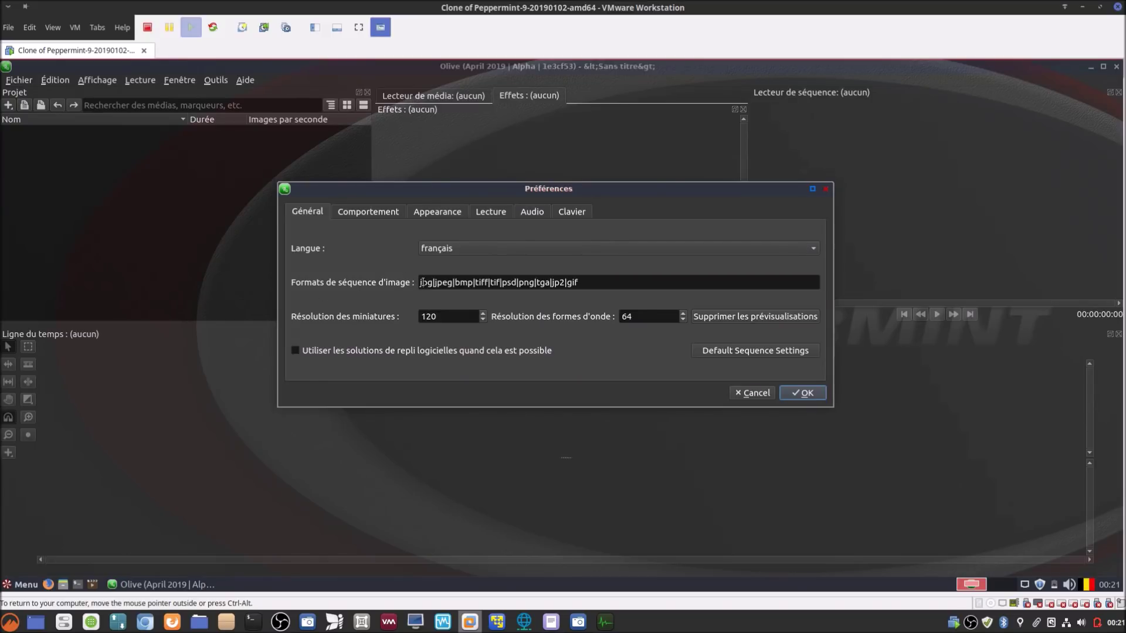
pyautogui.moveTo(422, 281); pyautogui.dragTo(620, 292)
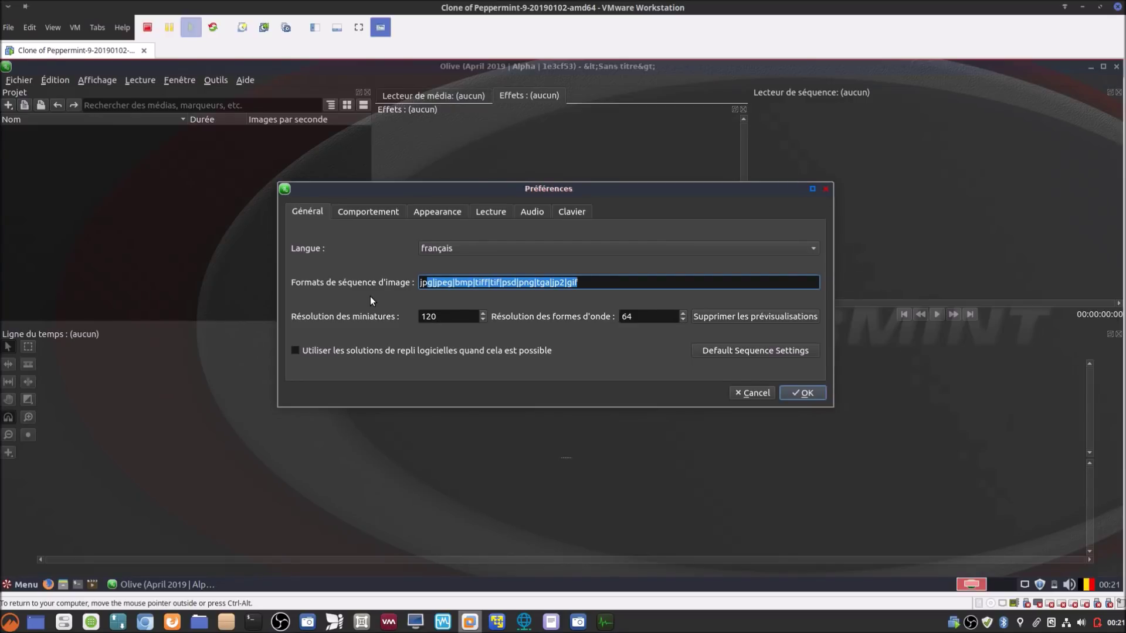
pyautogui.click(394, 212)
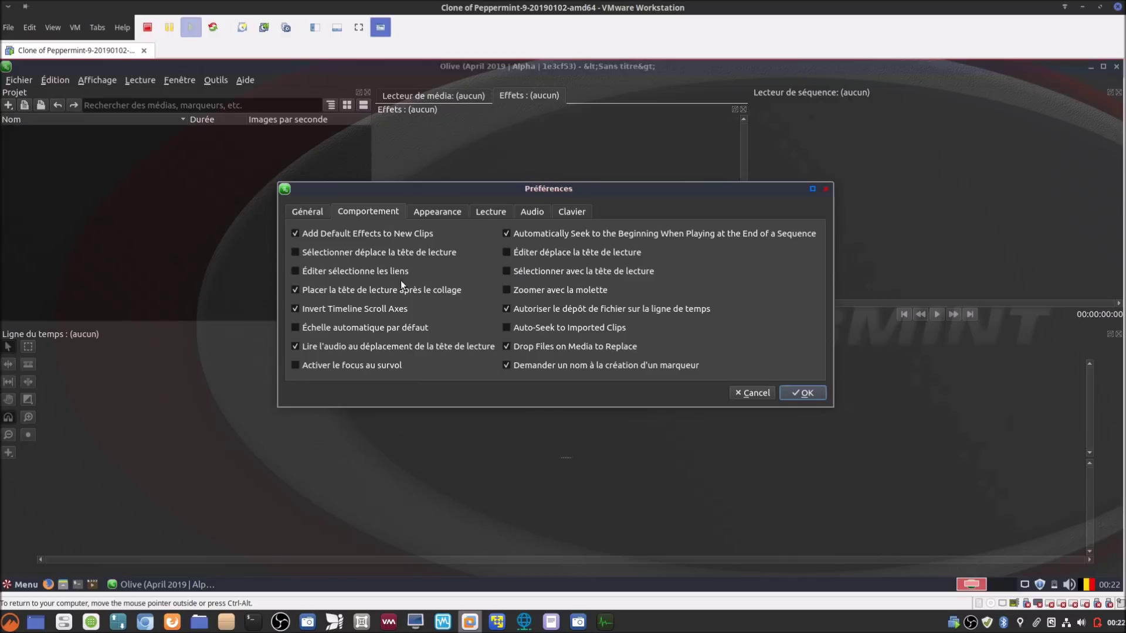
pyautogui.click(434, 212)
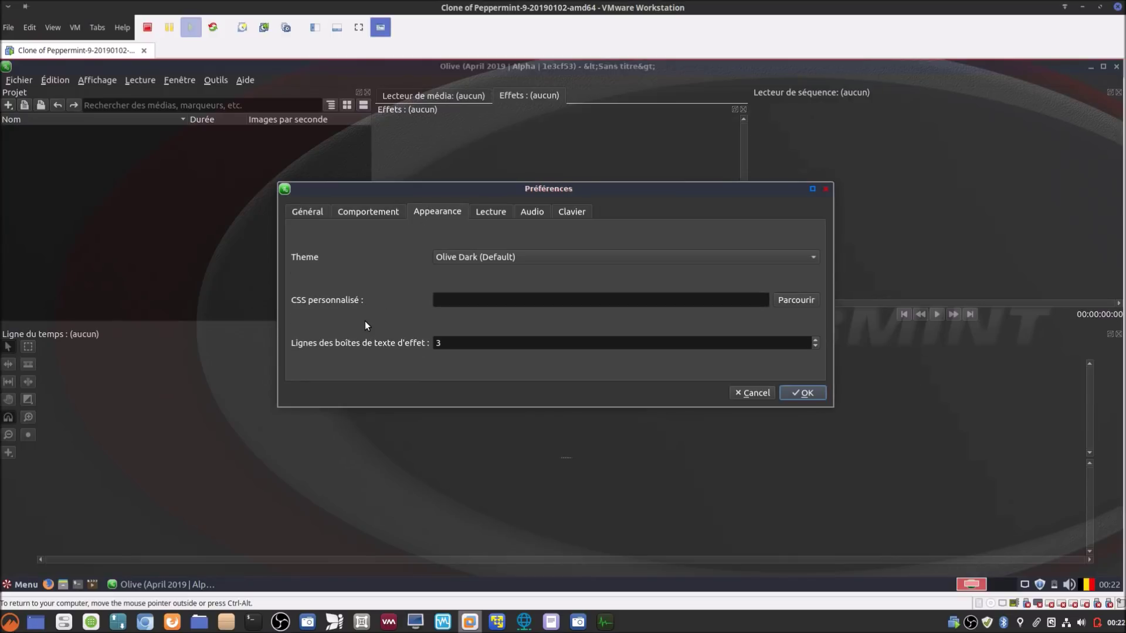
pyautogui.click(482, 215)
pyautogui.click(543, 209)
pyautogui.click(575, 210)
pyautogui.moveTo(615, 192); pyautogui.dragTo(618, 233)
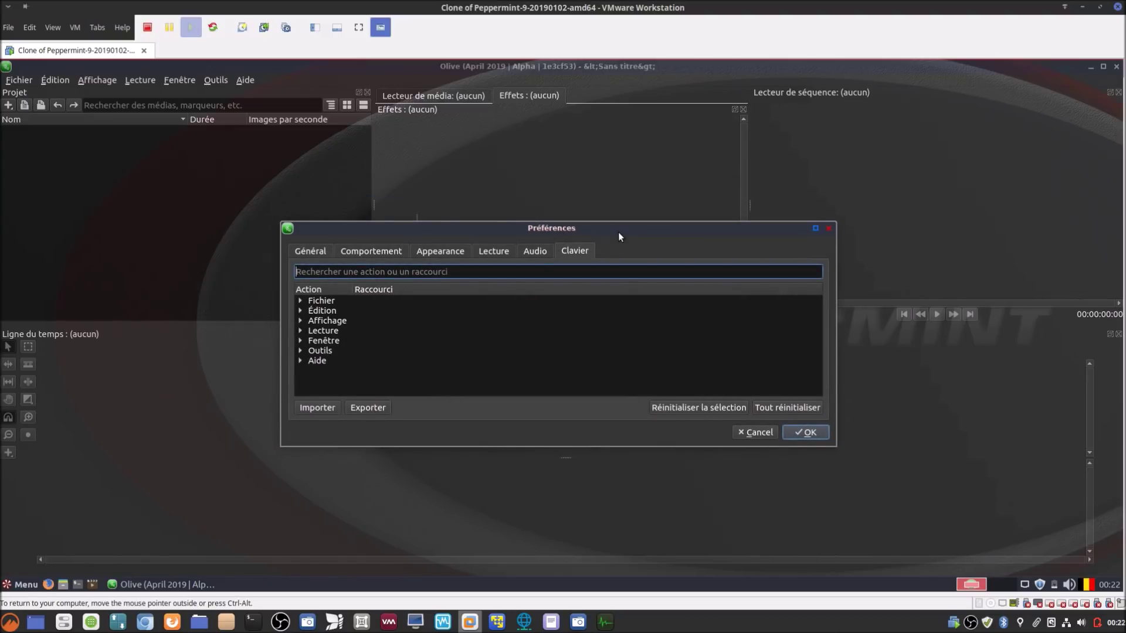
pyautogui.moveTo(620, 235)
pyautogui.mouseDown()
pyautogui.moveTo(625, 207)
pyautogui.moveTo(635, 230)
pyautogui.mouseUp()
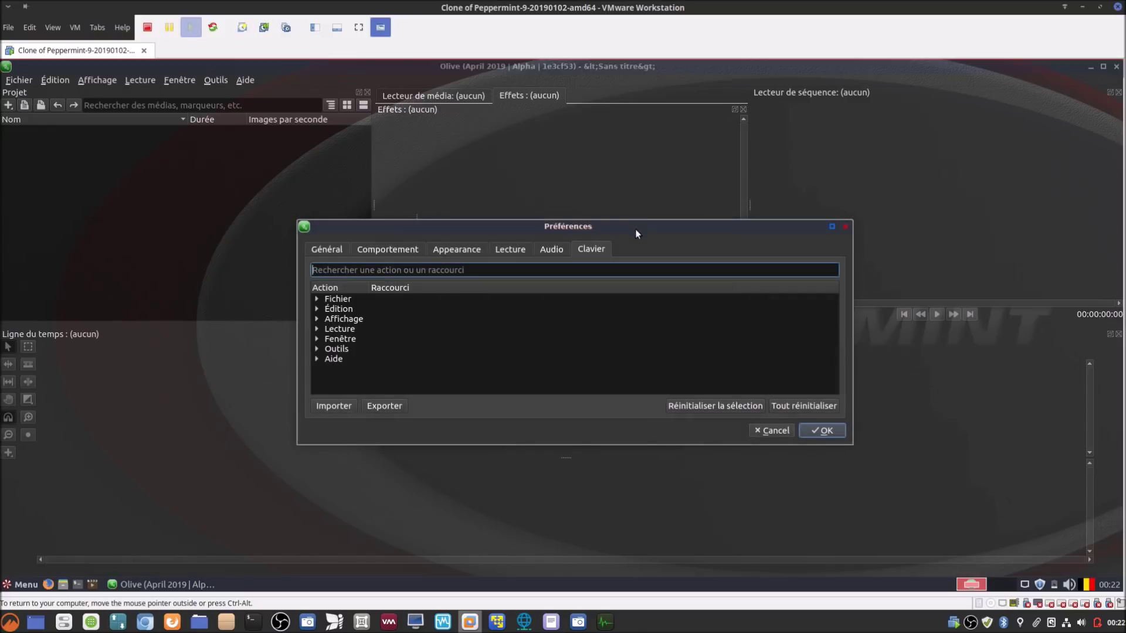
pyautogui.moveTo(657, 231); pyautogui.dragTo(632, 231)
pyautogui.click(738, 433)
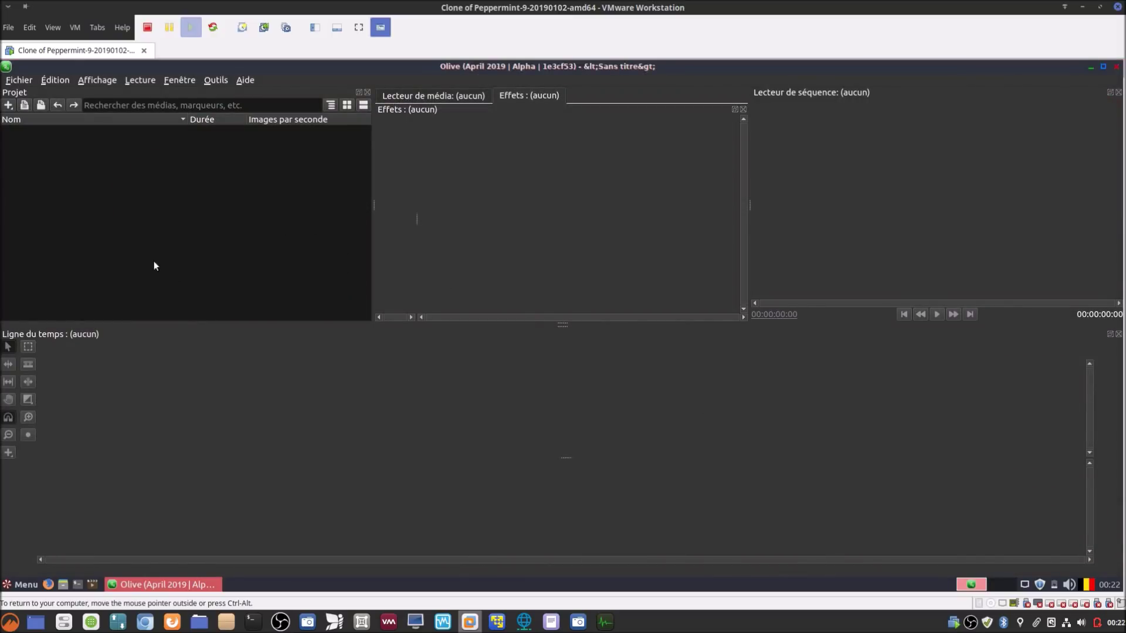